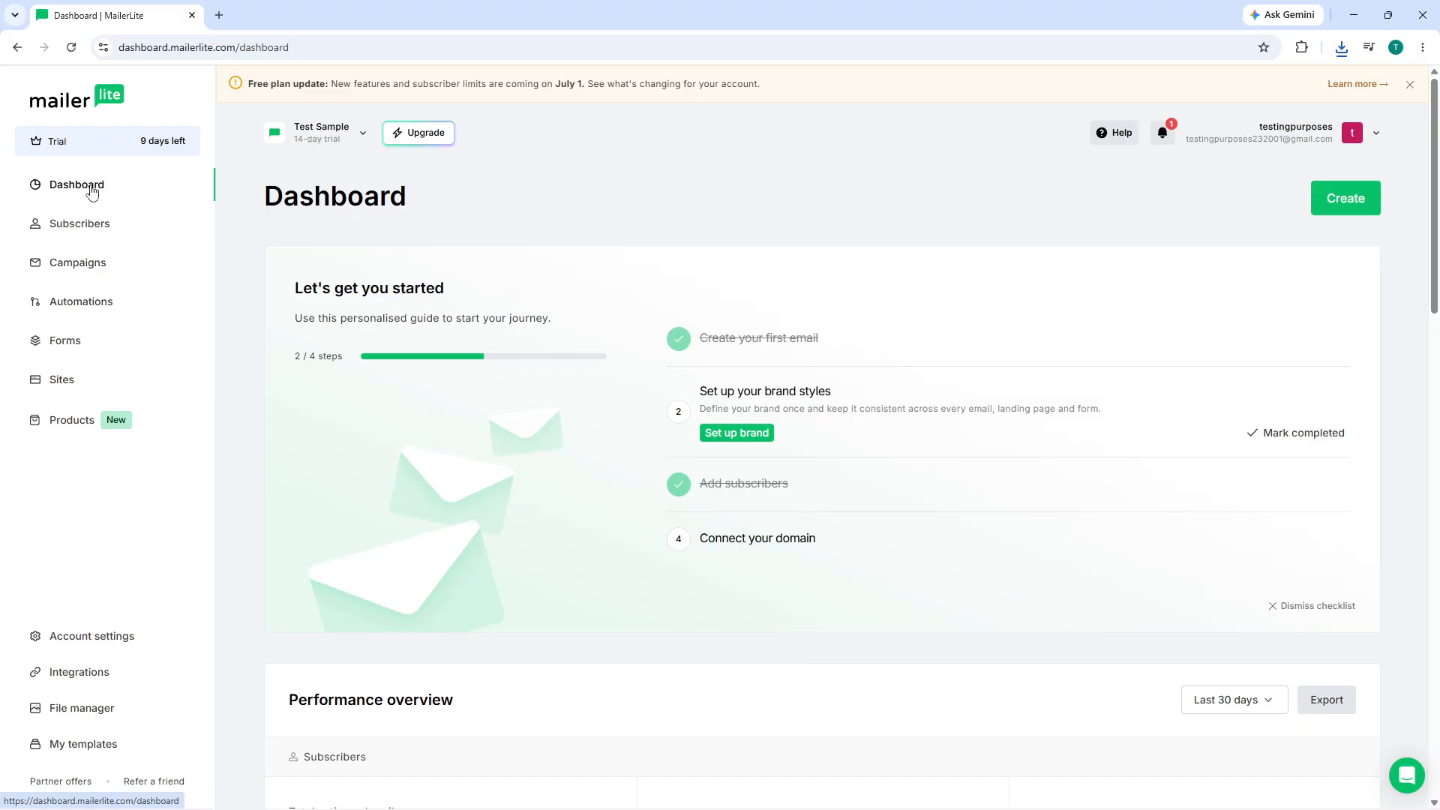
- Review the dashboard's performance overview, covering subscribers, campaigns, automations, forms and sites
scroll(586, 420, down, 9)
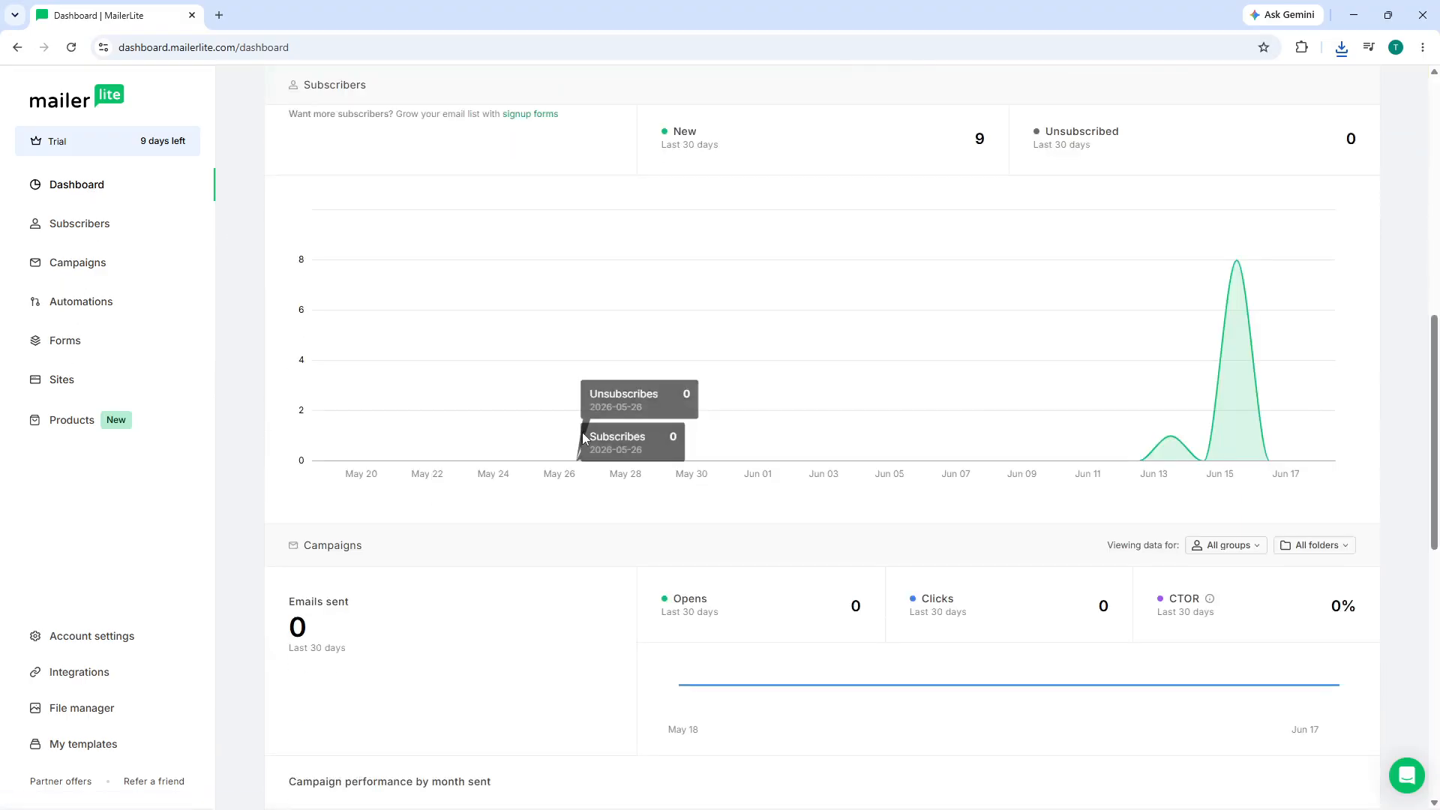
scroll(584, 443, down, 10)
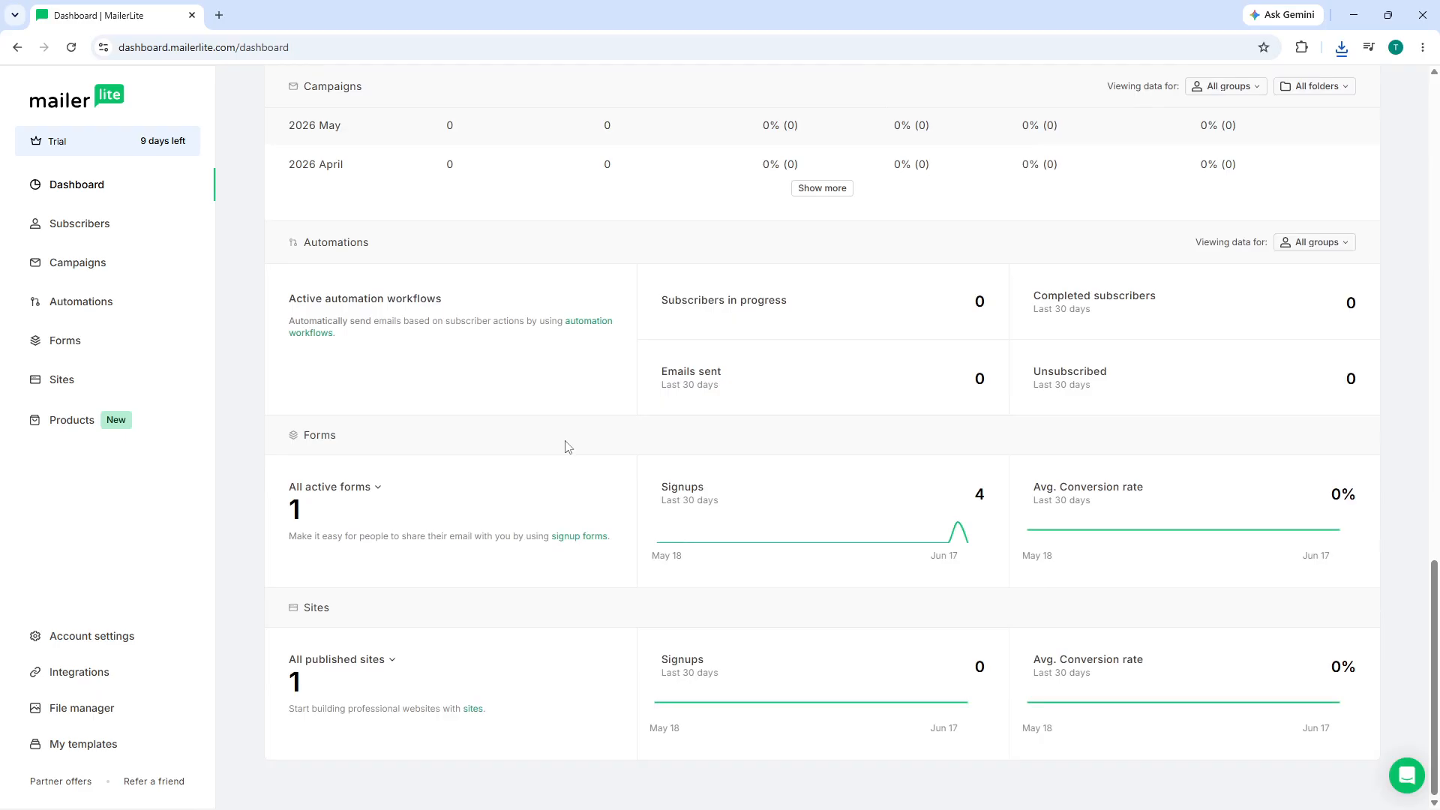
scroll(565, 447, up, 20)
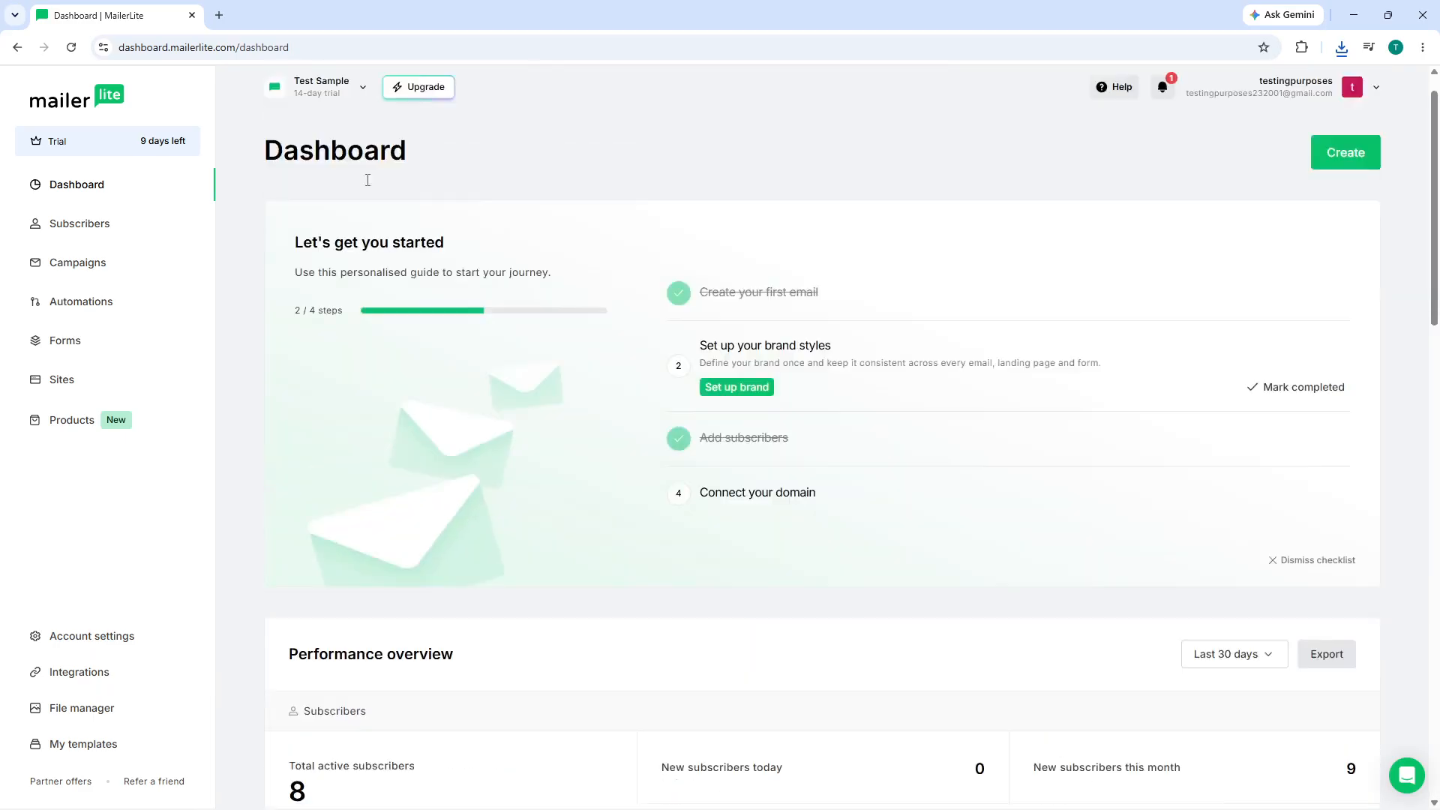
drag(440, 194, 250, 210)
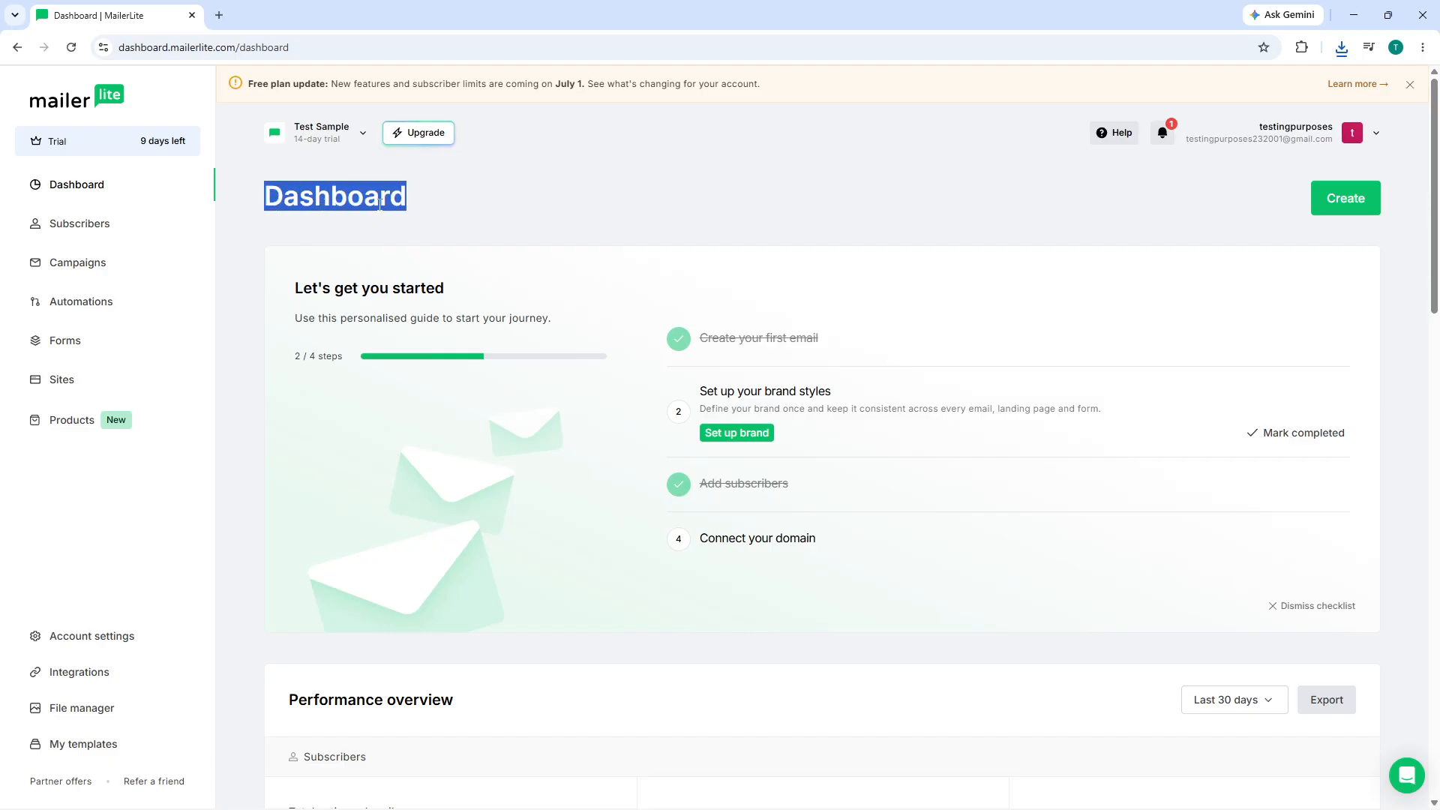
click(439, 209)
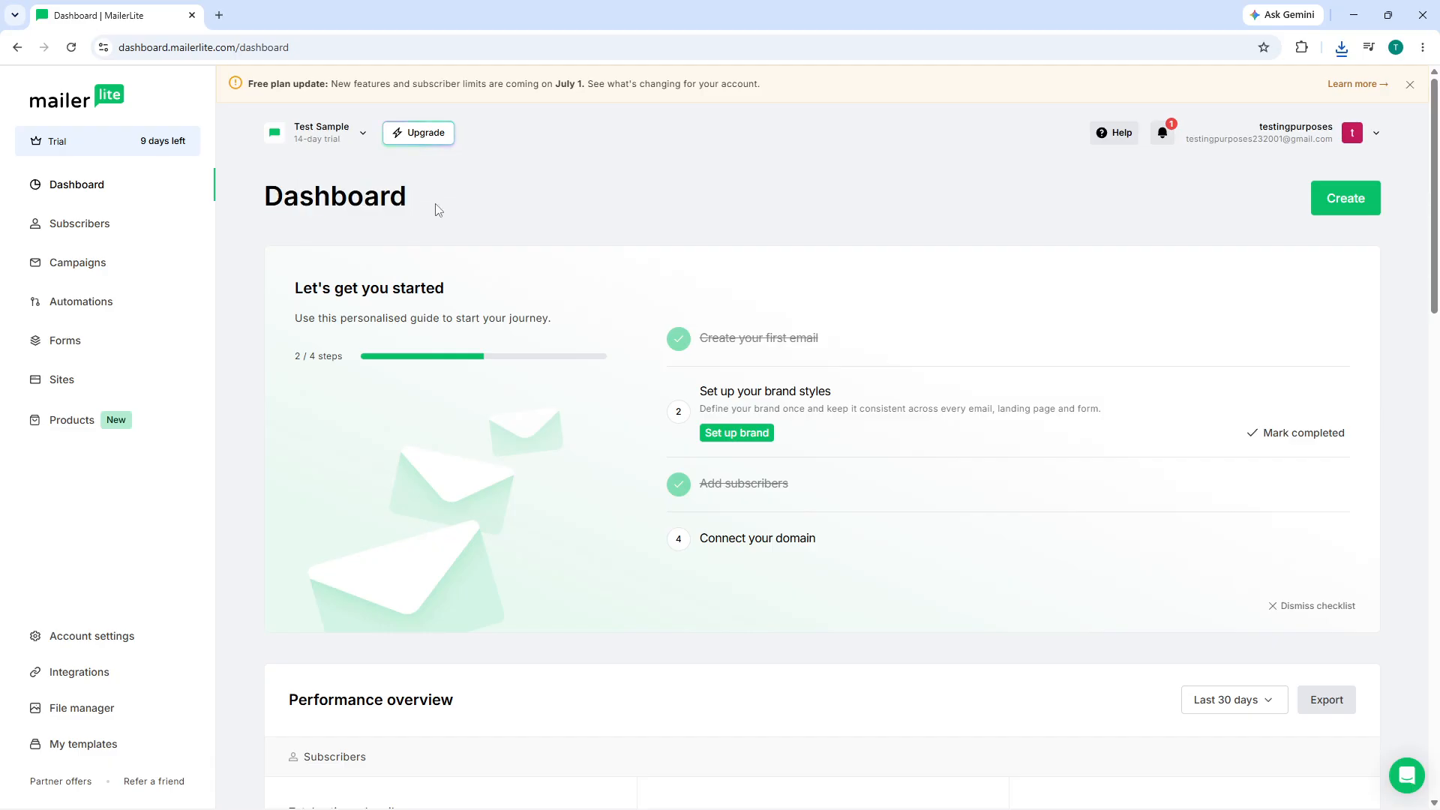
- Open the Product Launch Test Page landing page for editing from the Sites area
click(51, 390)
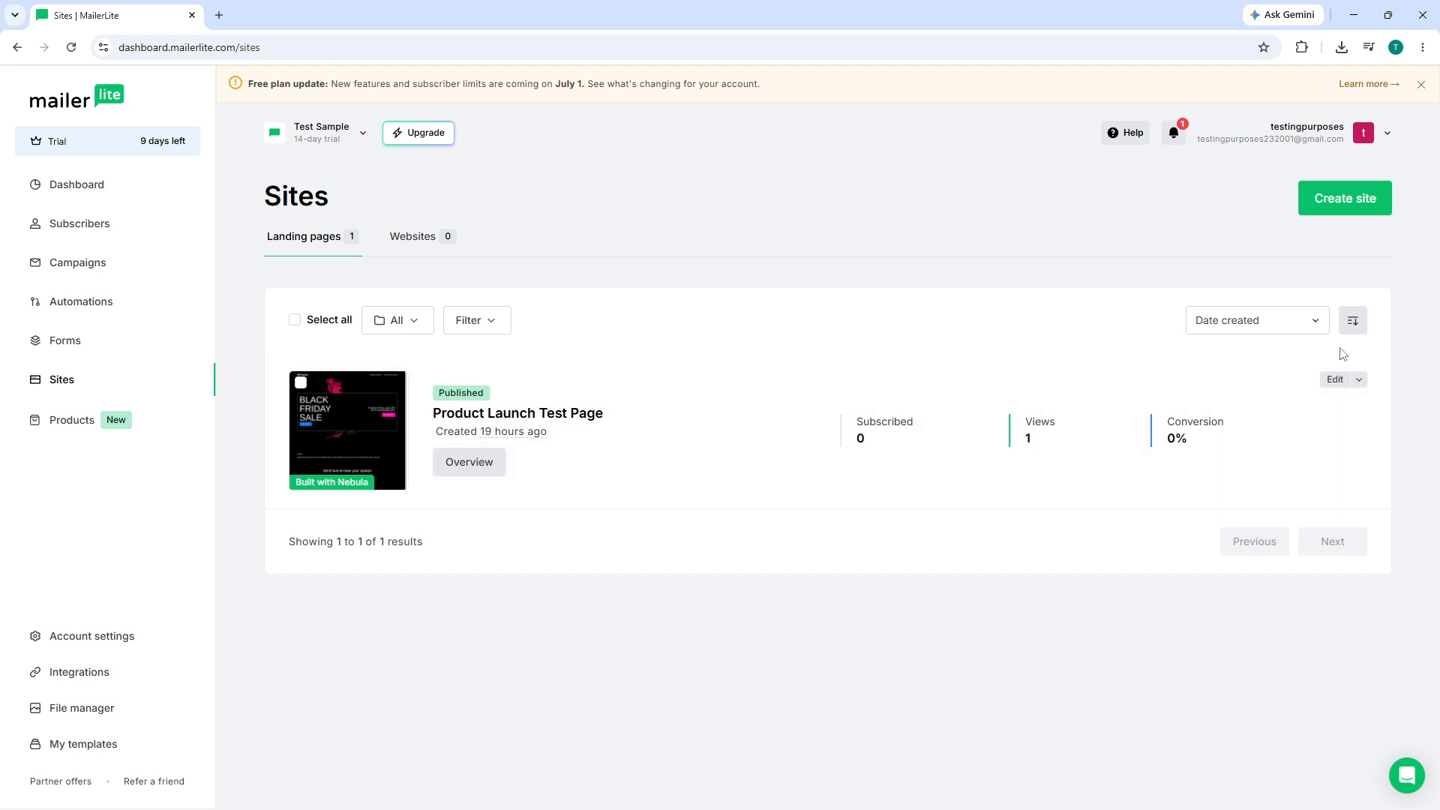
click(1330, 385)
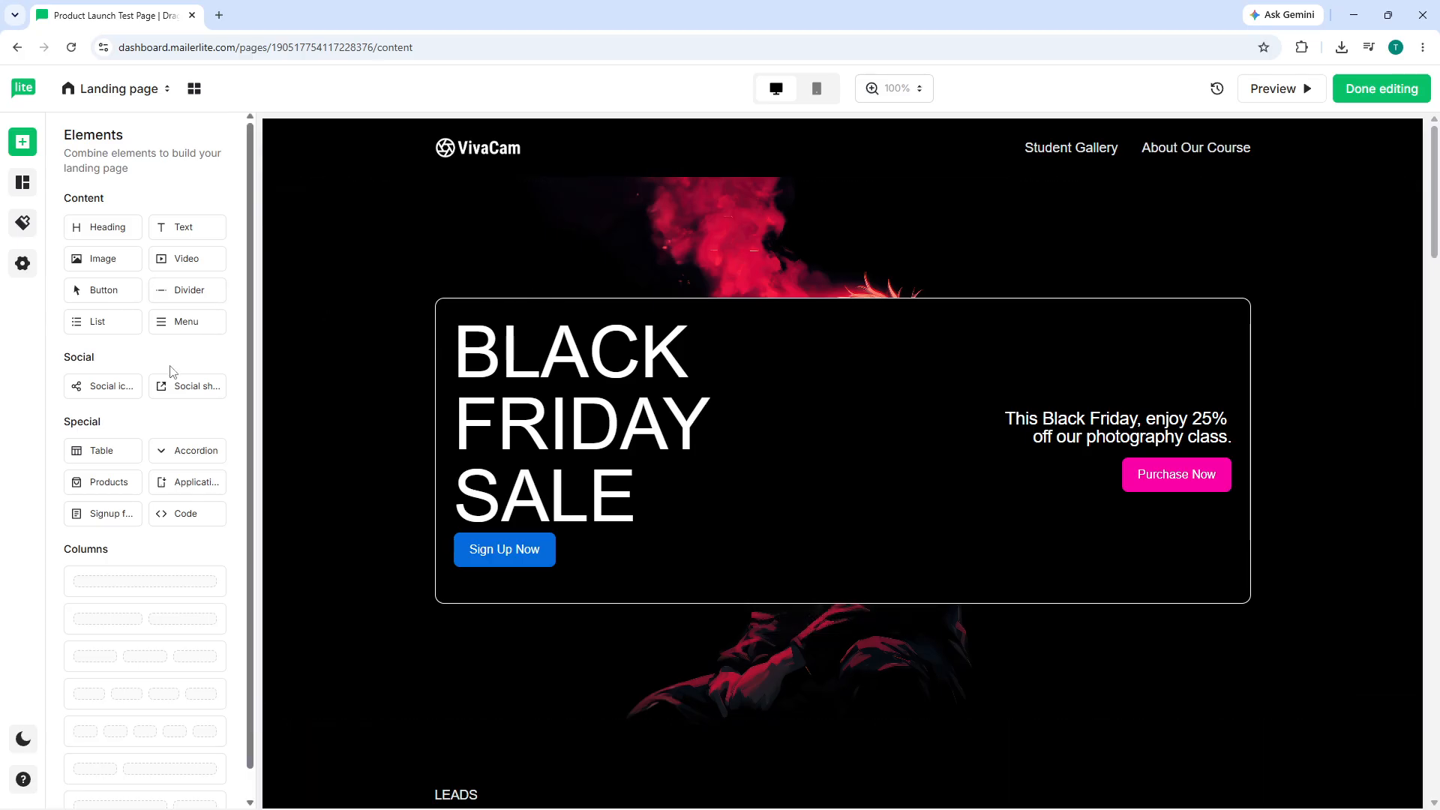
- Examine the page editor's style settings, content elements and pre-built section categories, including contacts, pricing, gallery, social proof and FAQ
click(24, 225)
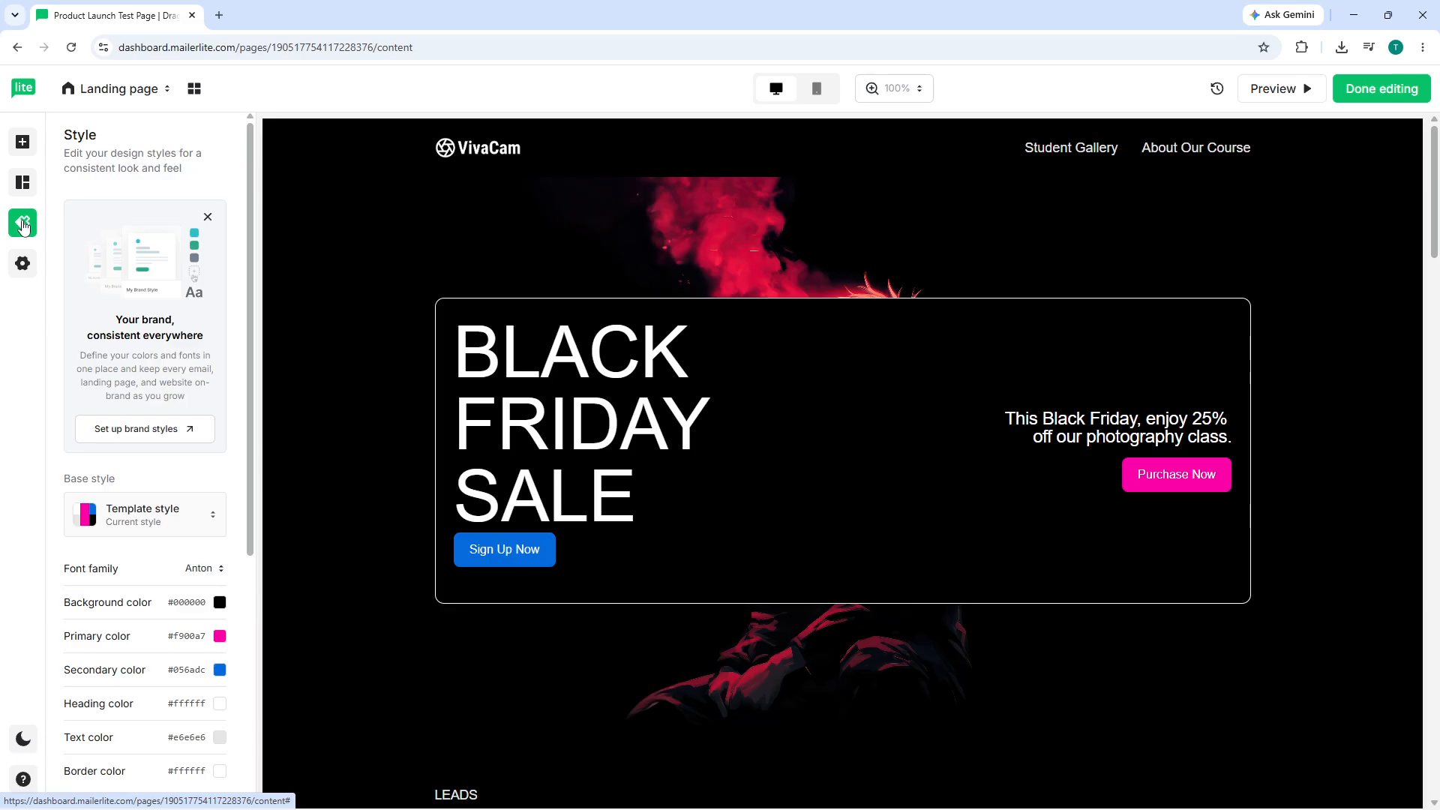
click(23, 182)
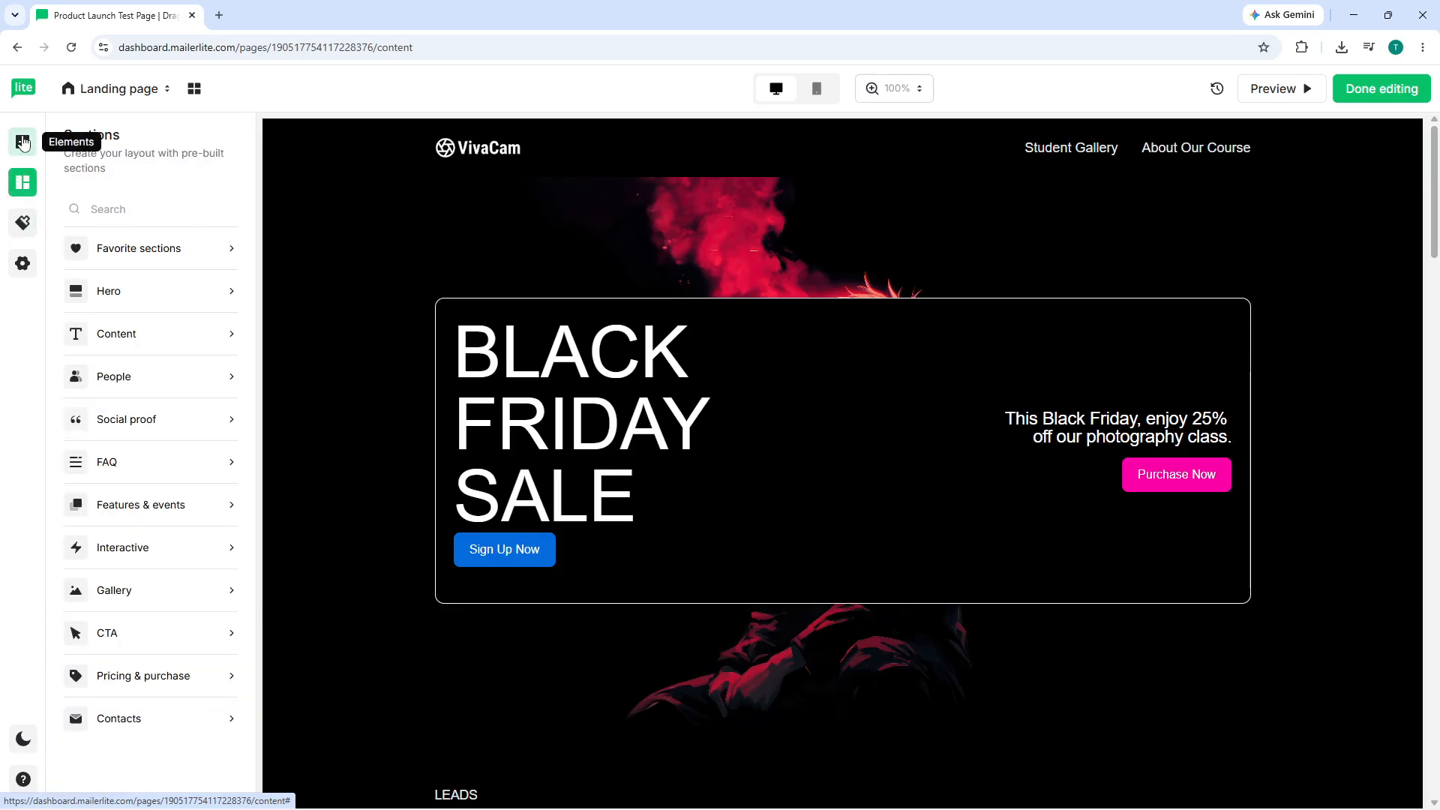
click(23, 143)
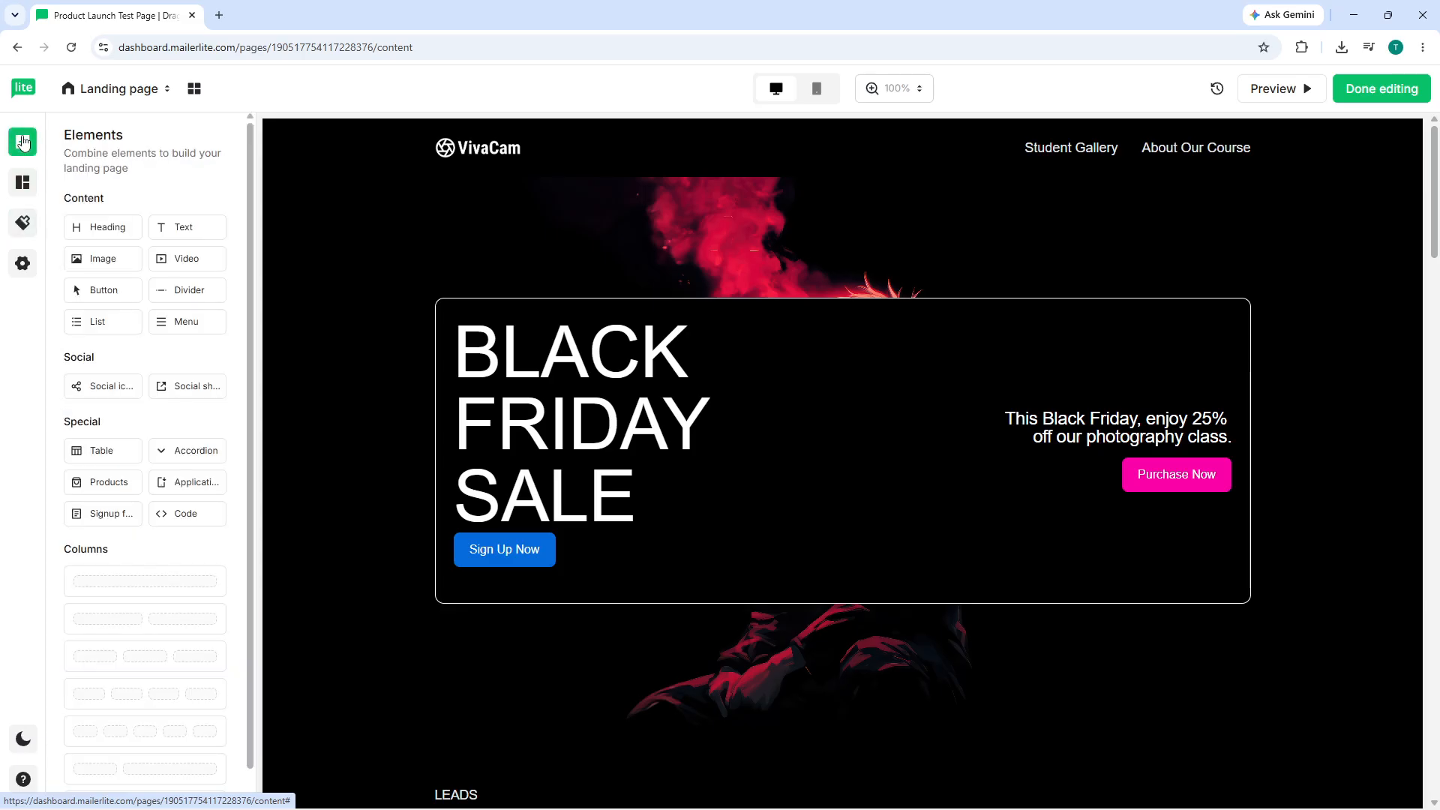
click(22, 183)
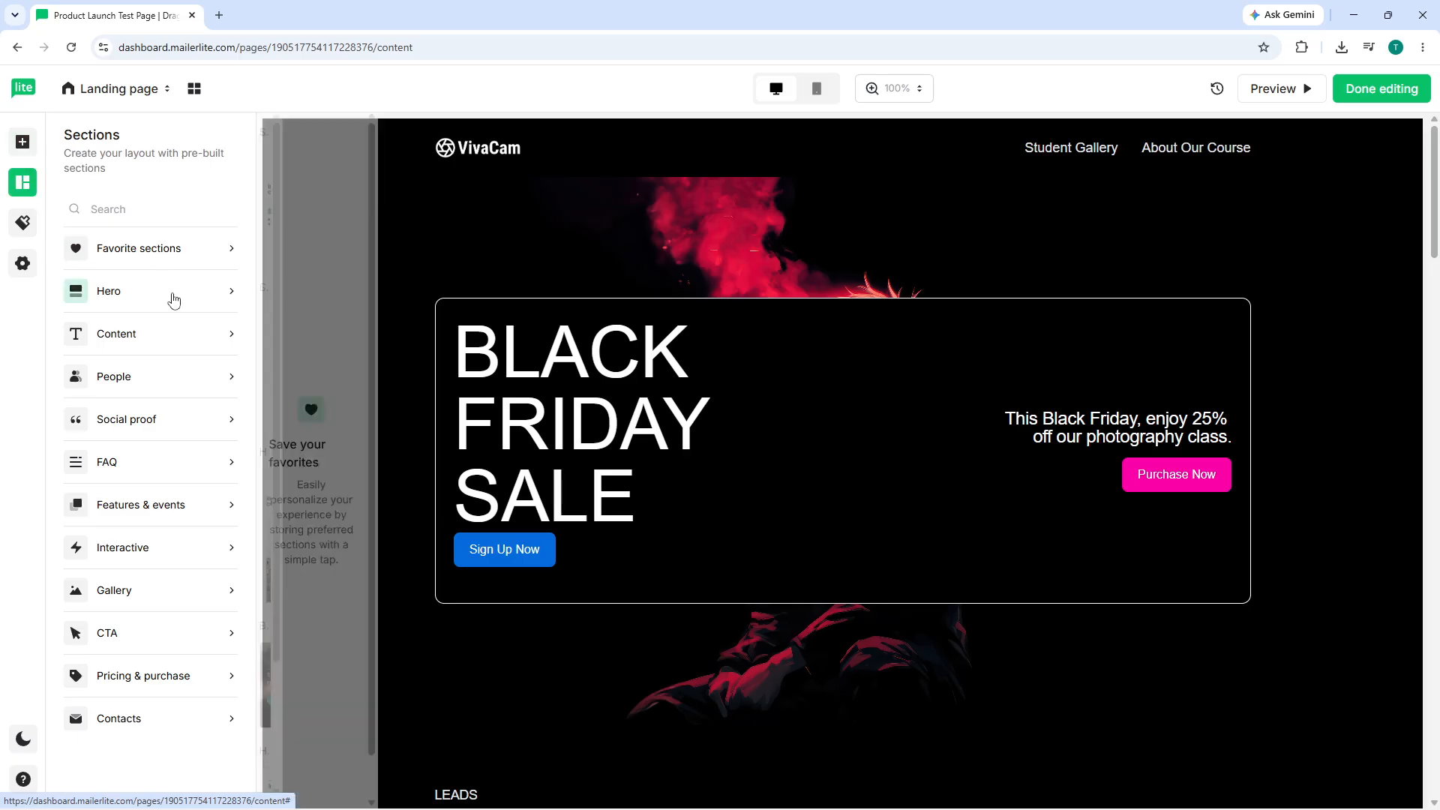
mouse_move(147, 727)
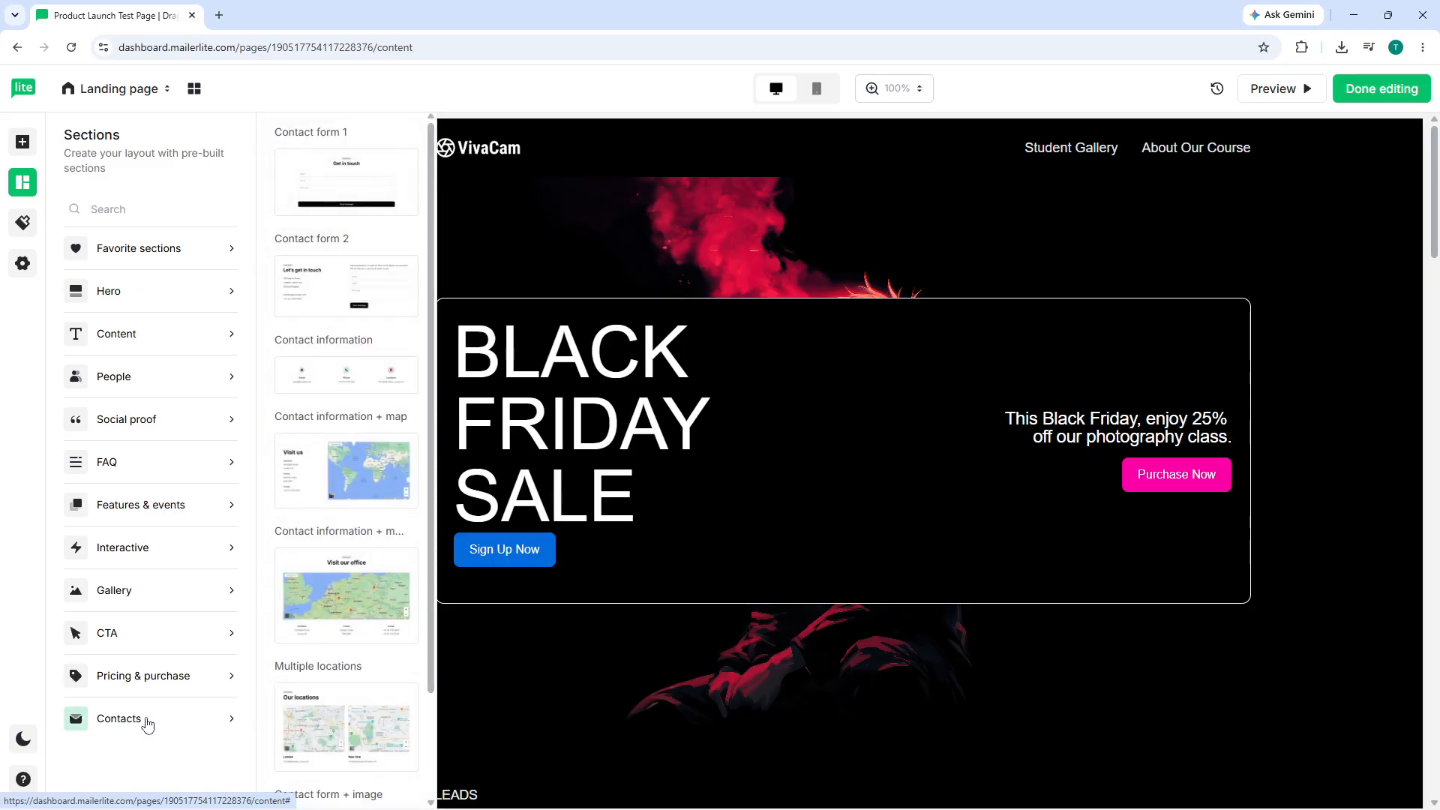
mouse_move(147, 679)
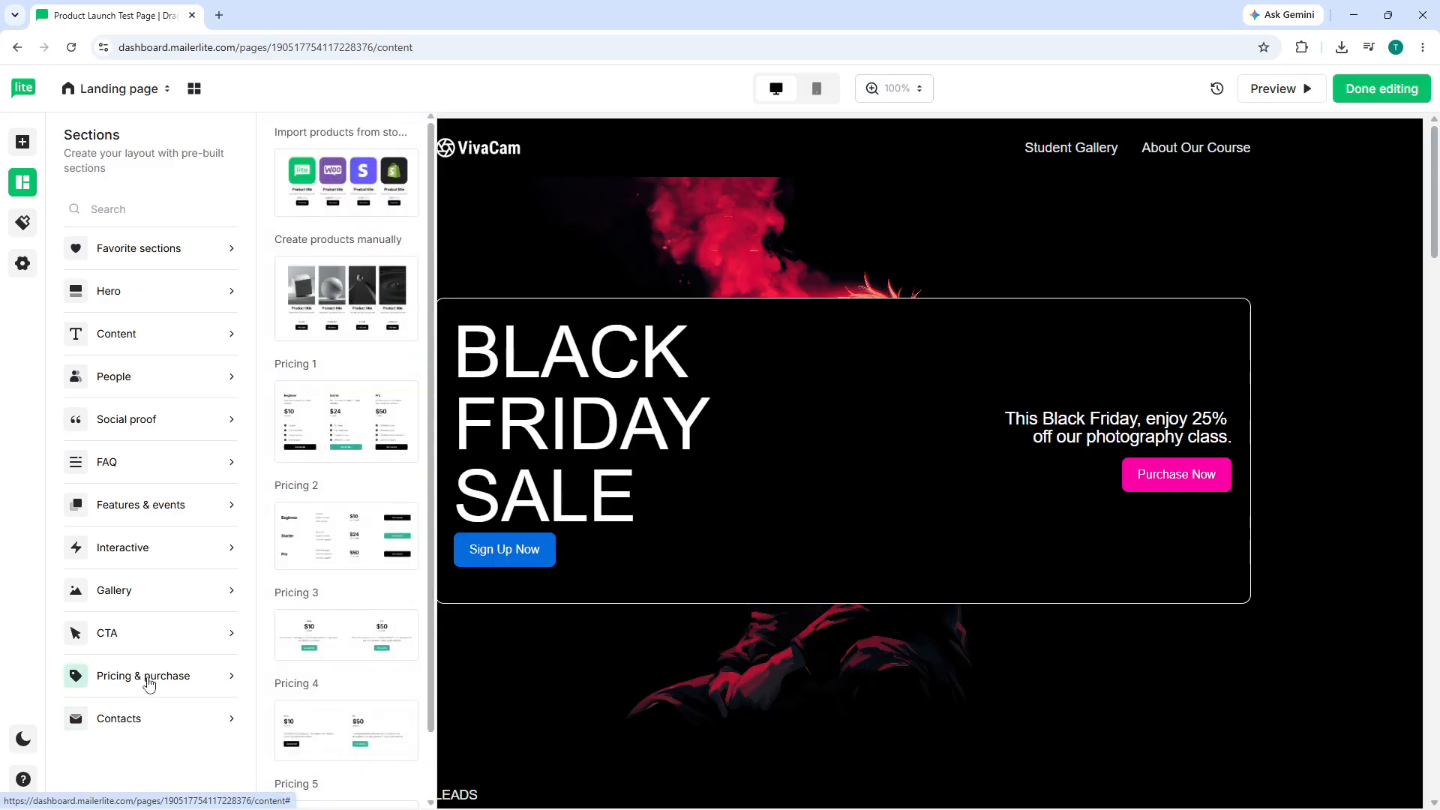
mouse_move(147, 615)
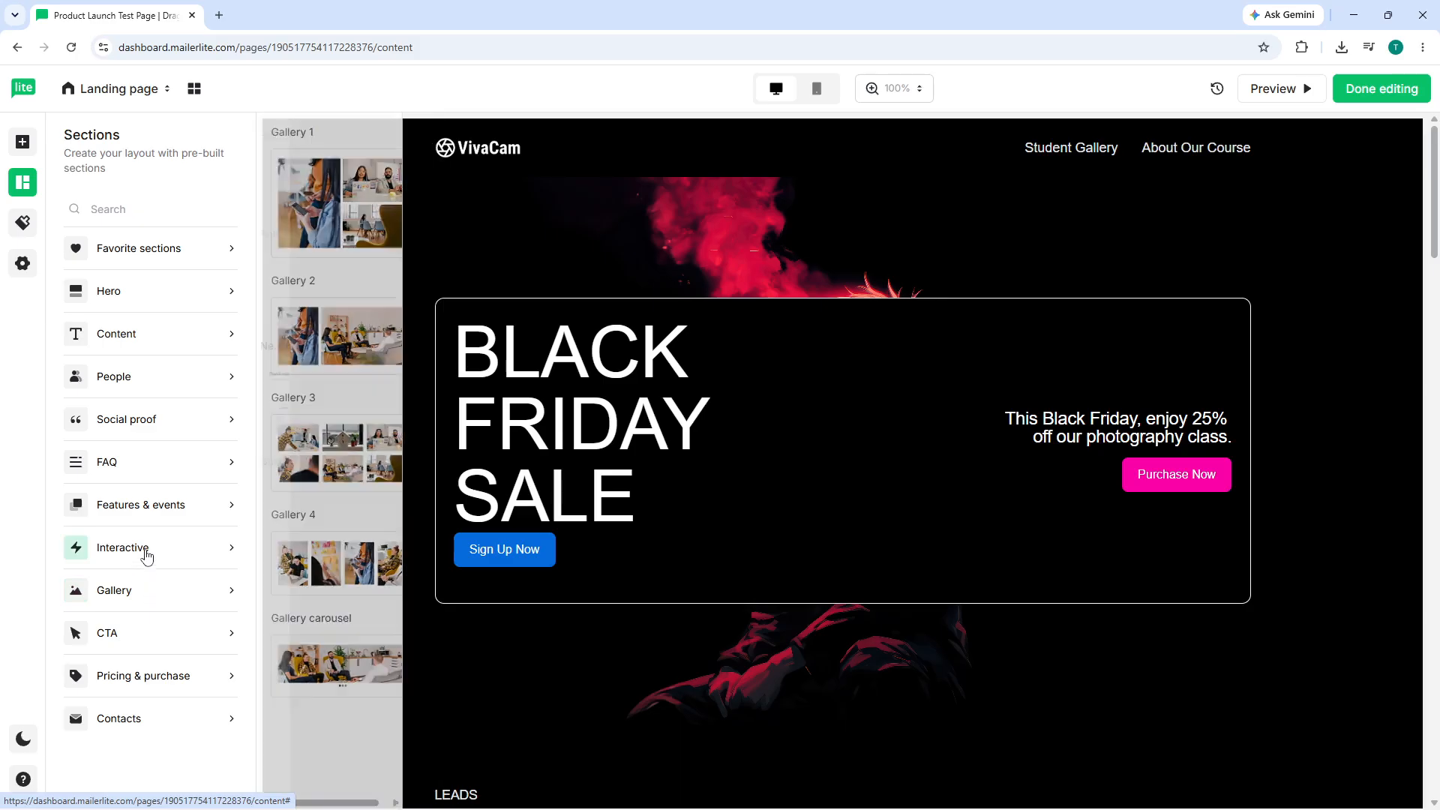
mouse_move(145, 418)
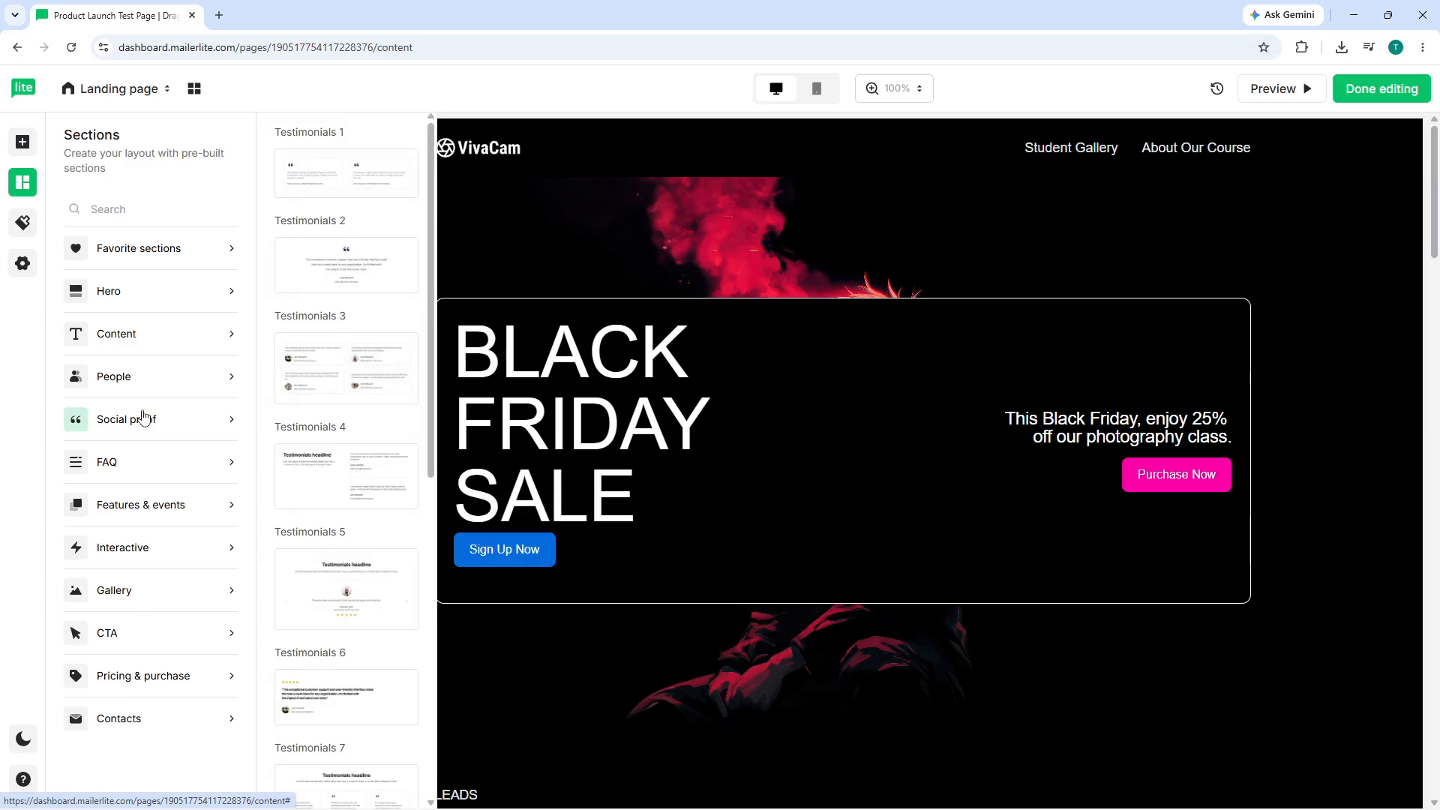
mouse_move(124, 462)
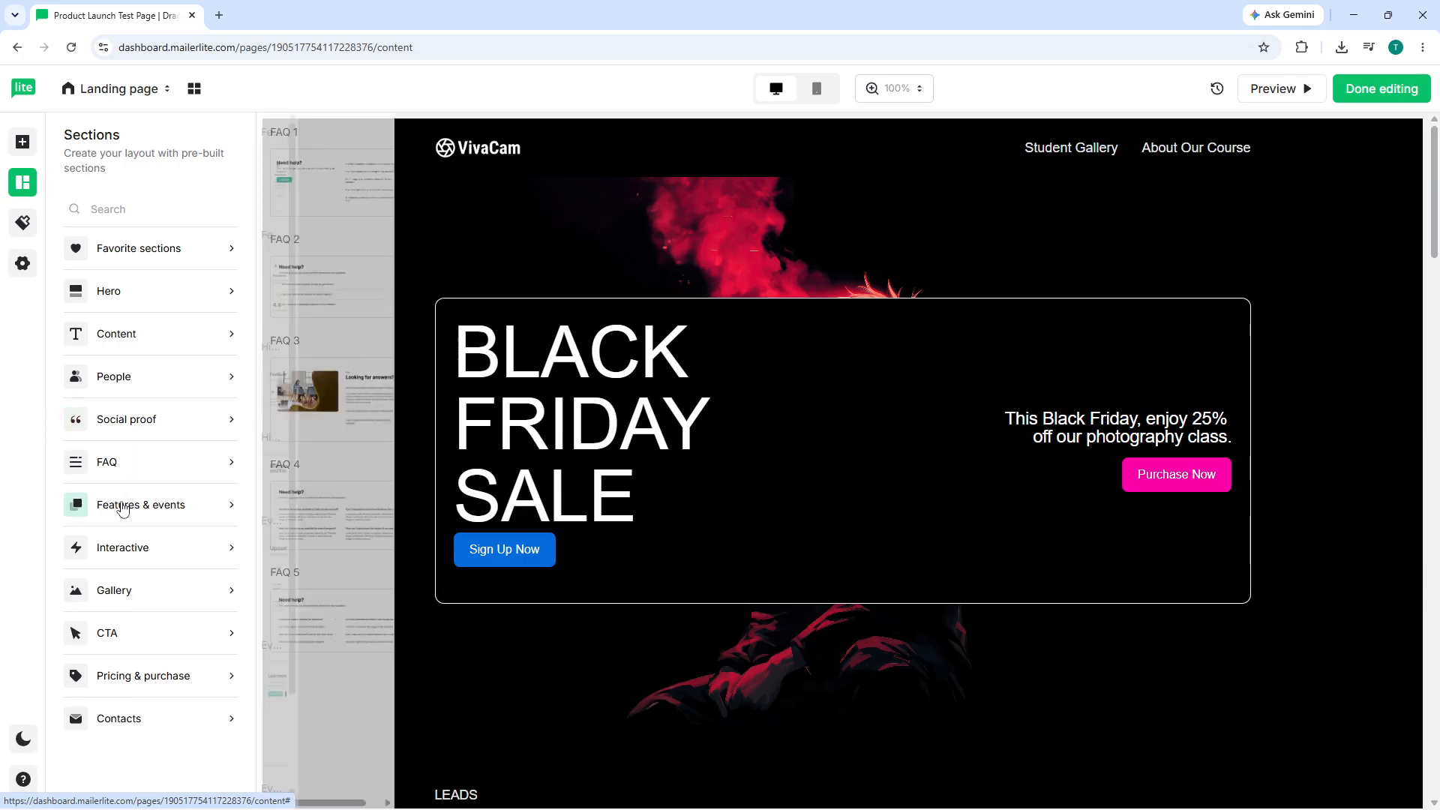
mouse_move(123, 511)
mouse_move(119, 548)
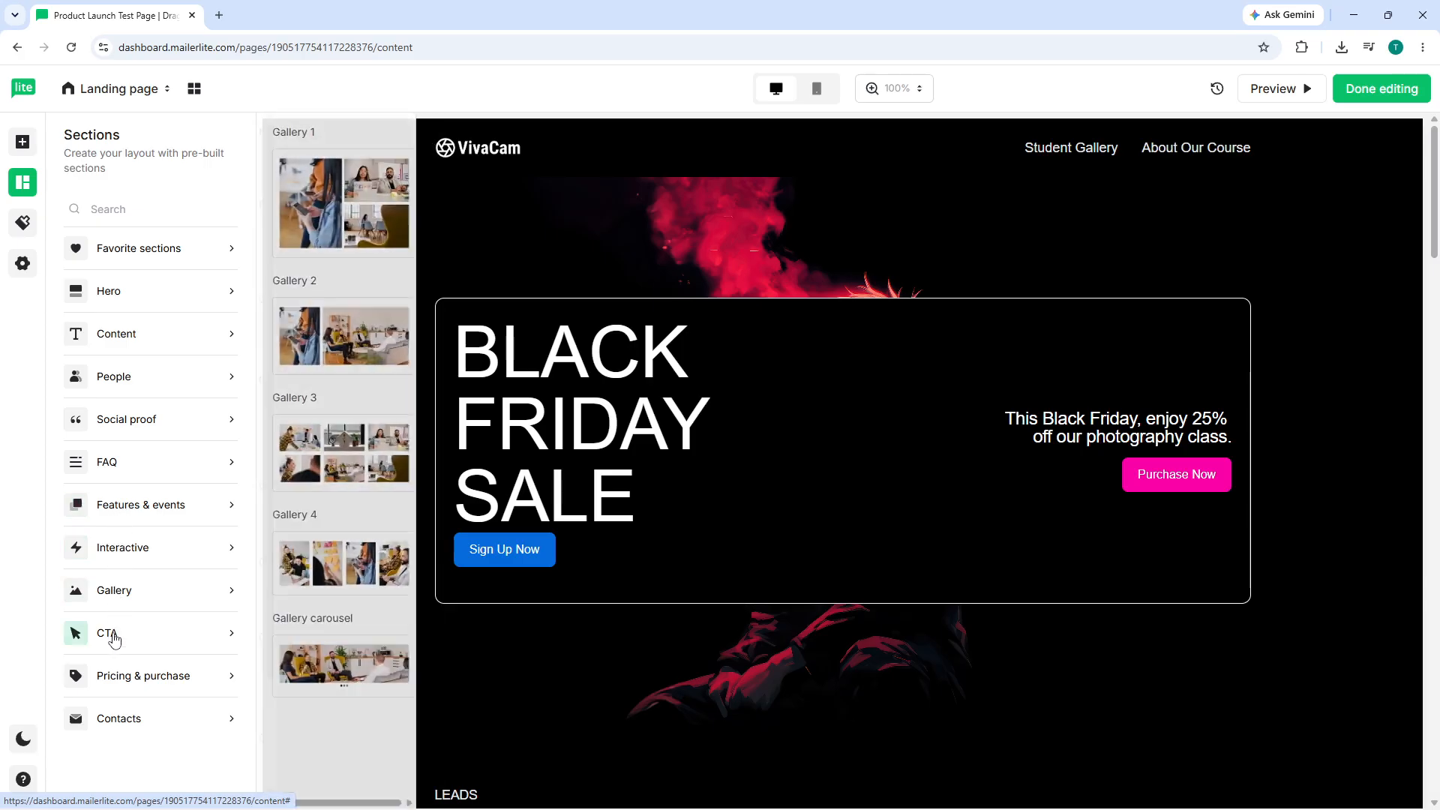
mouse_move(114, 642)
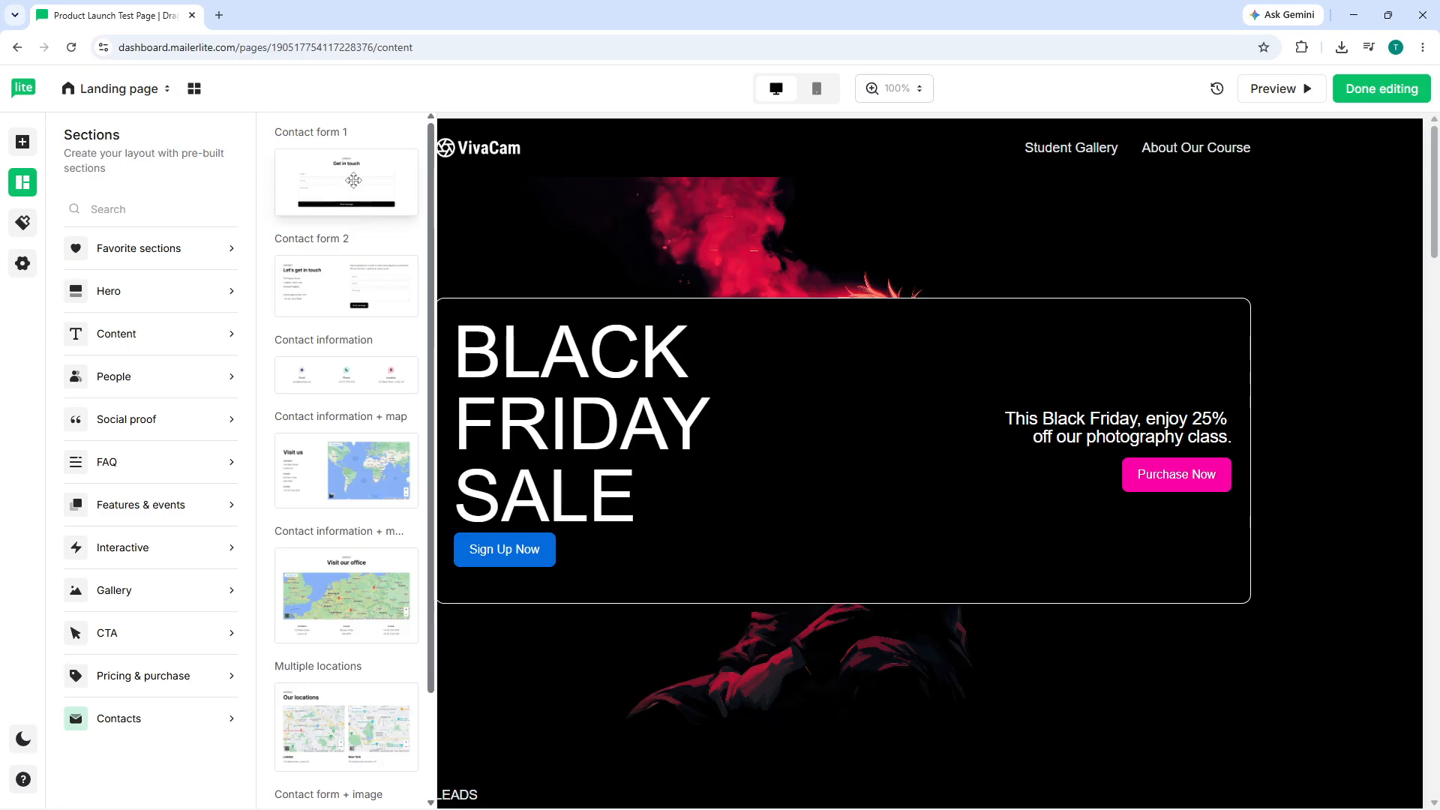
- Delete the existing "Let's get in touch" contact section located between the gallery and the Course Outline
drag(373, 242, 693, 421)
scroll(692, 424, down, 15)
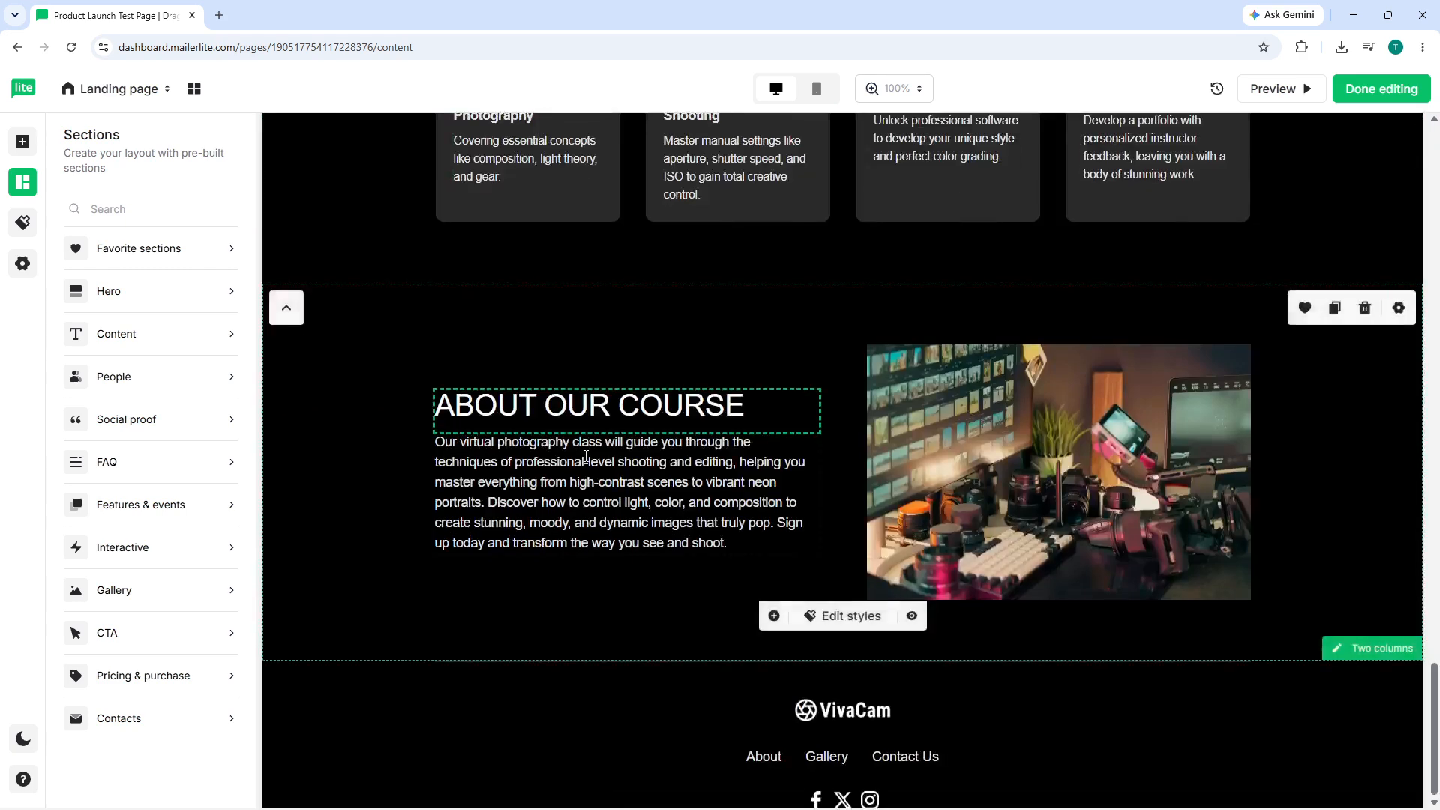
scroll(681, 395, up, 15)
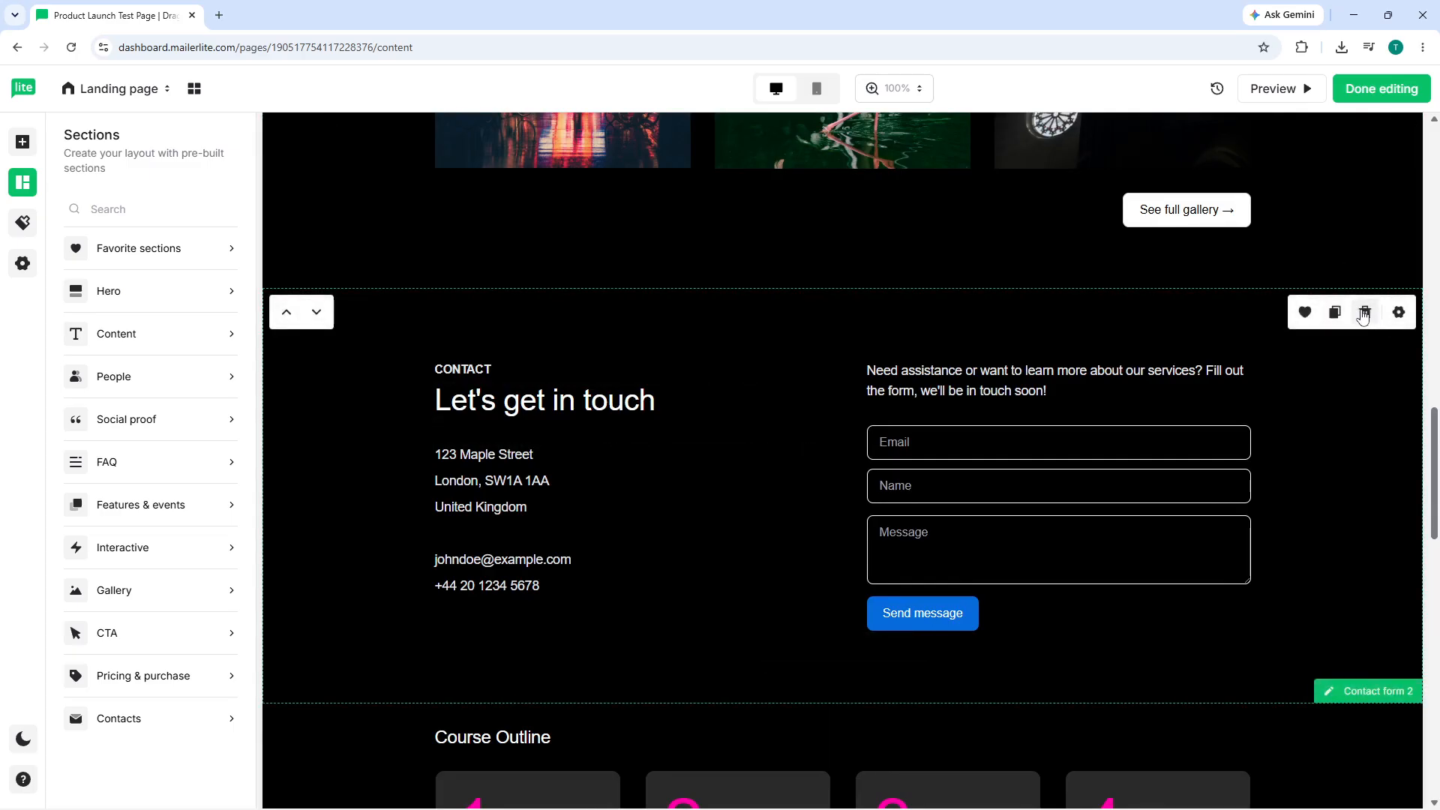
click(1365, 312)
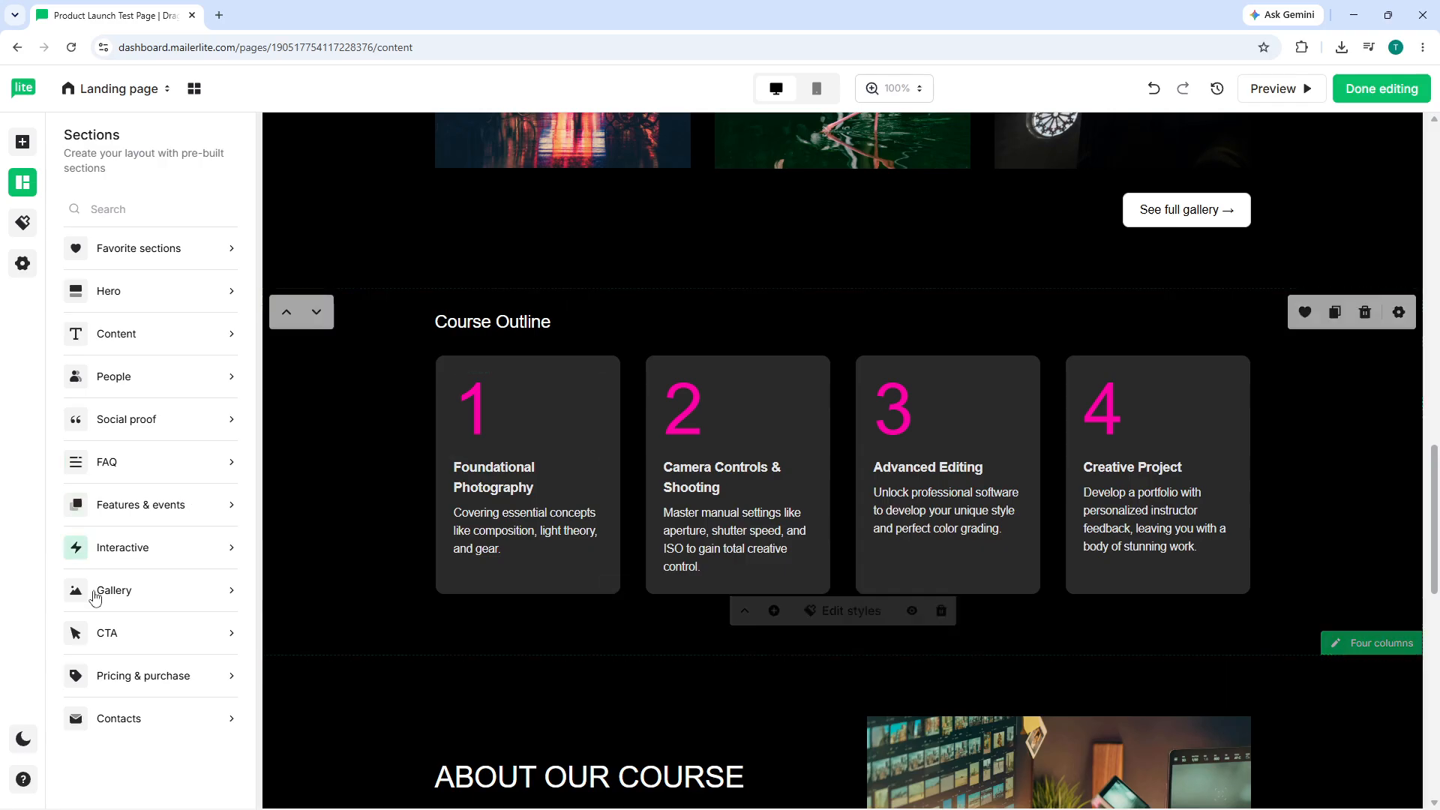
- Add the pre-built Contact form 1 section to the landing page above the Course Outline
click(120, 719)
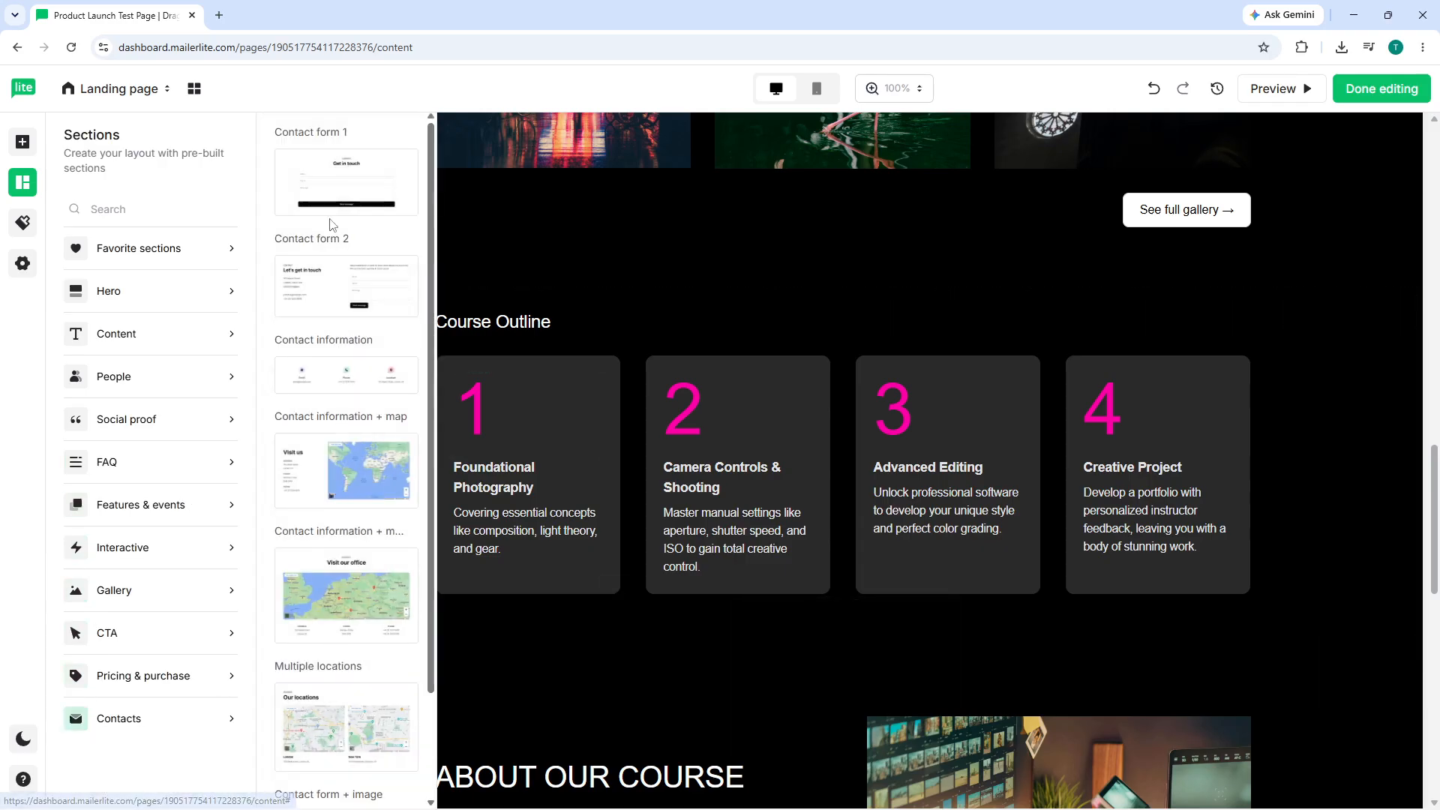
drag(331, 198, 1328, 591)
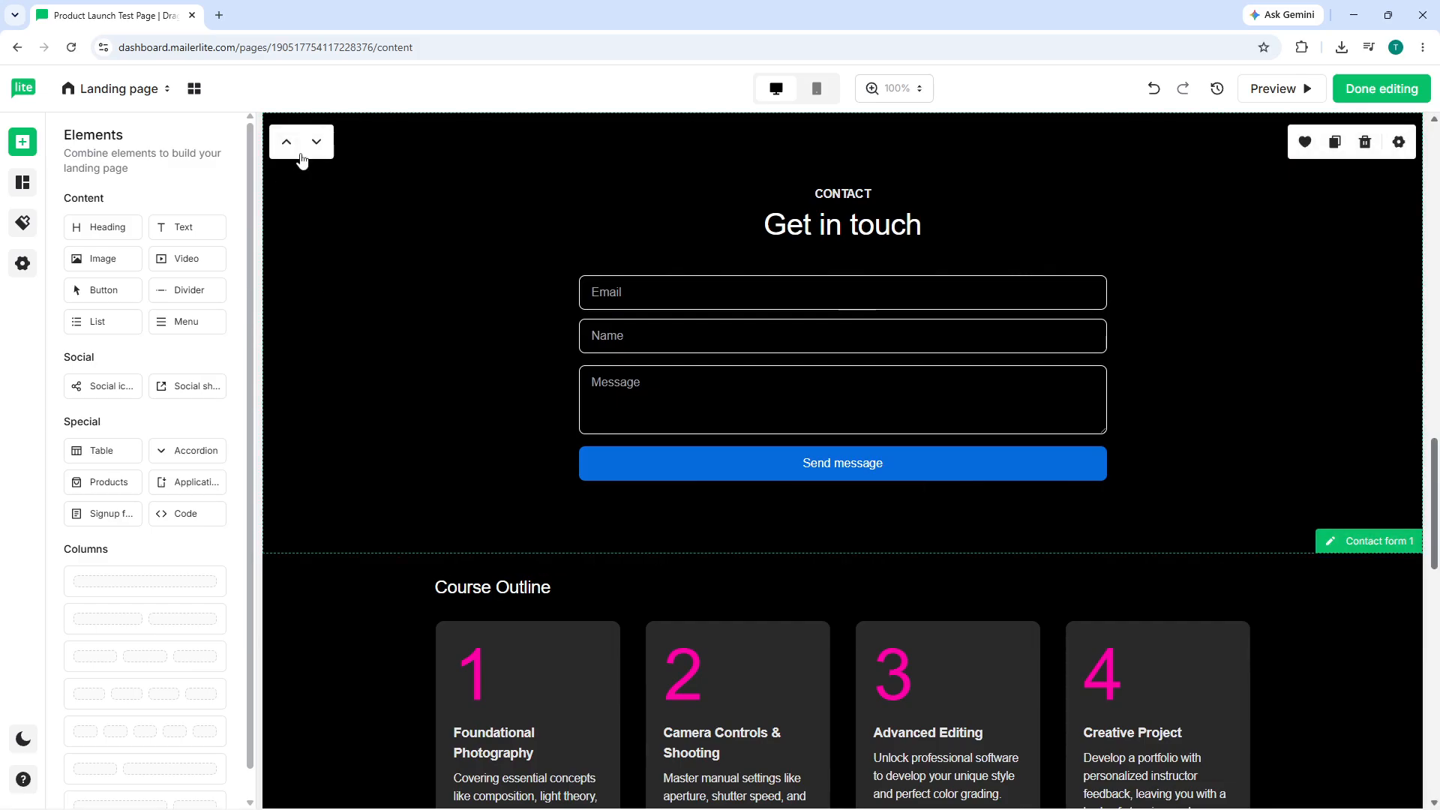
- Move the Course Outline section down so it sits below the About Our Course section
click(315, 150)
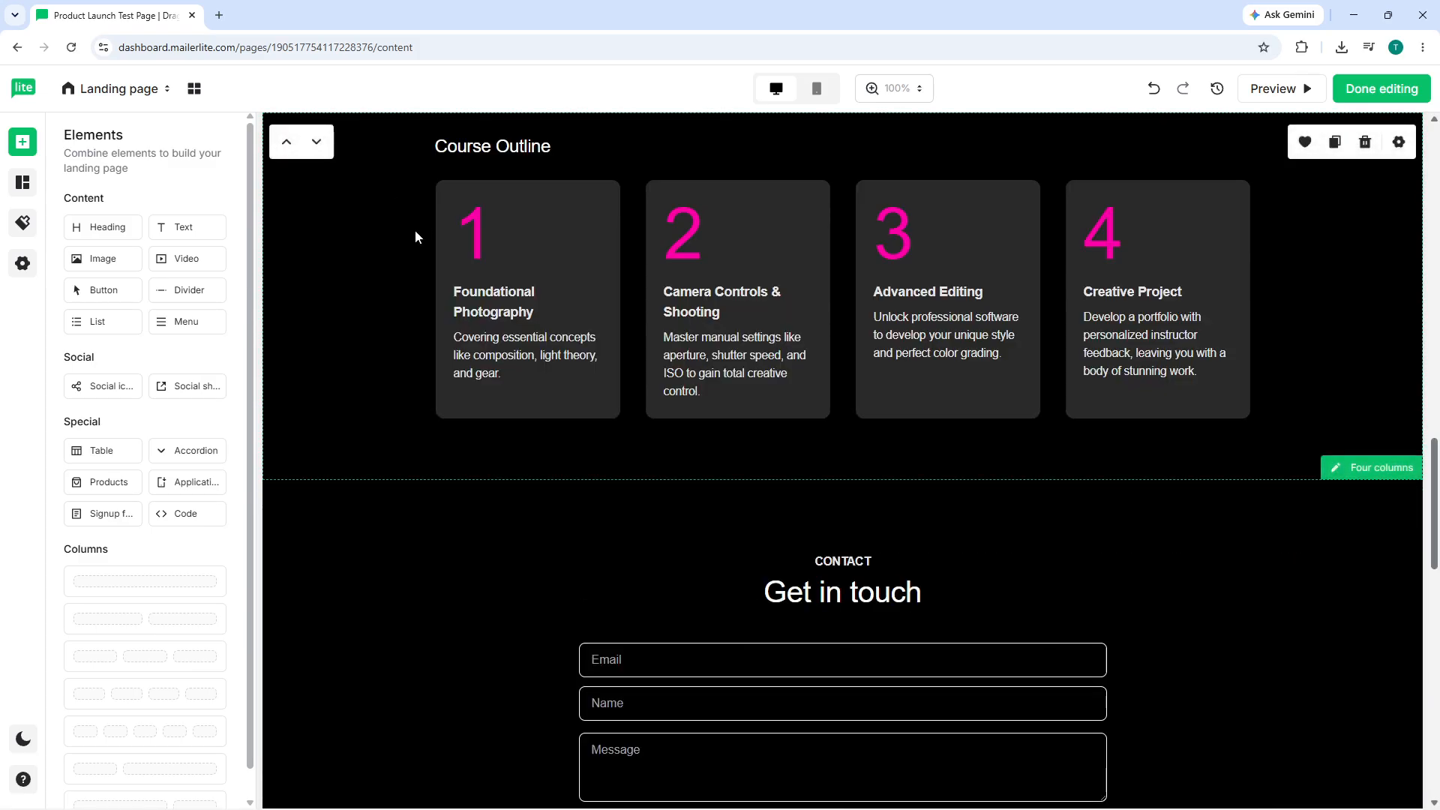
click(316, 143)
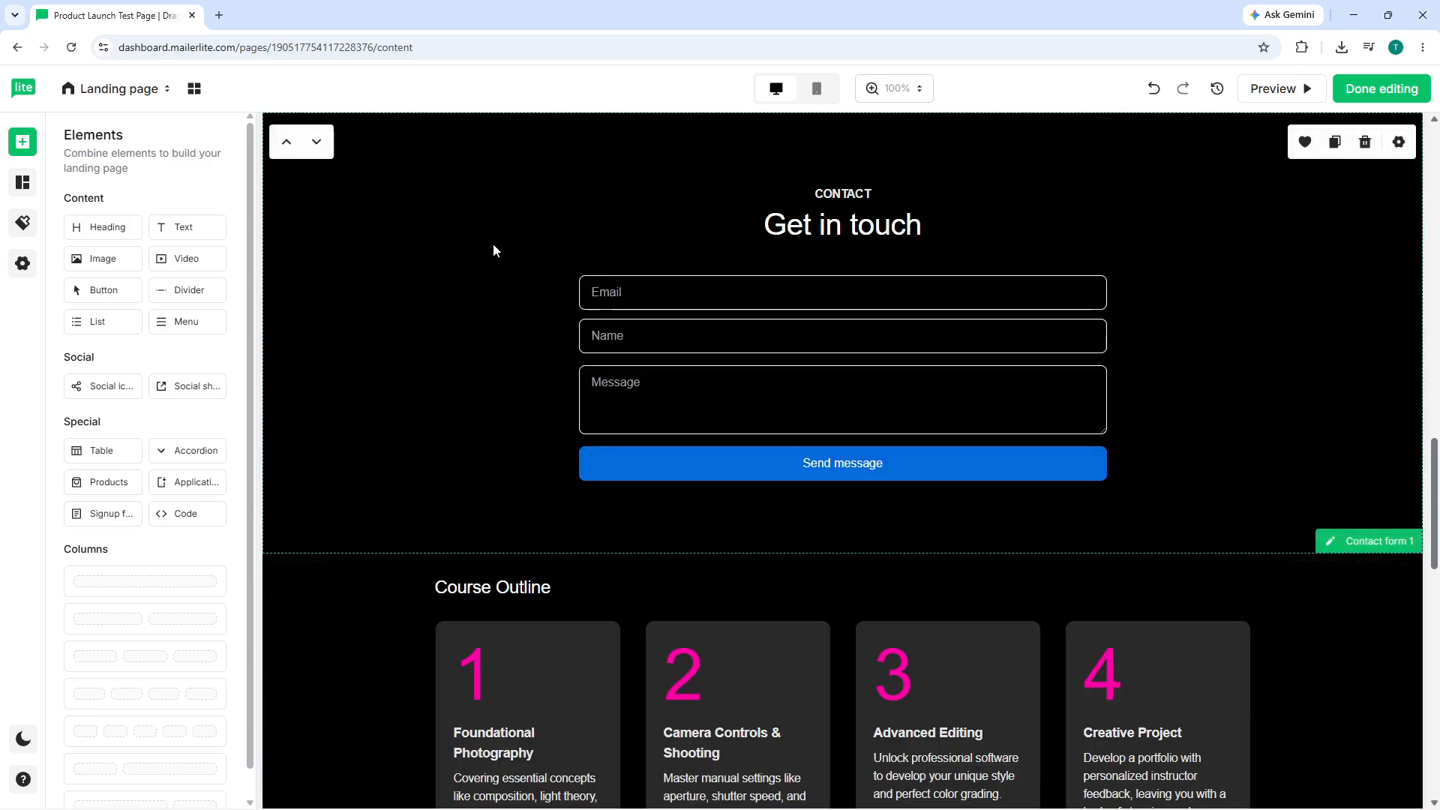
scroll(525, 285, down, 4)
scroll(589, 335, down, 4)
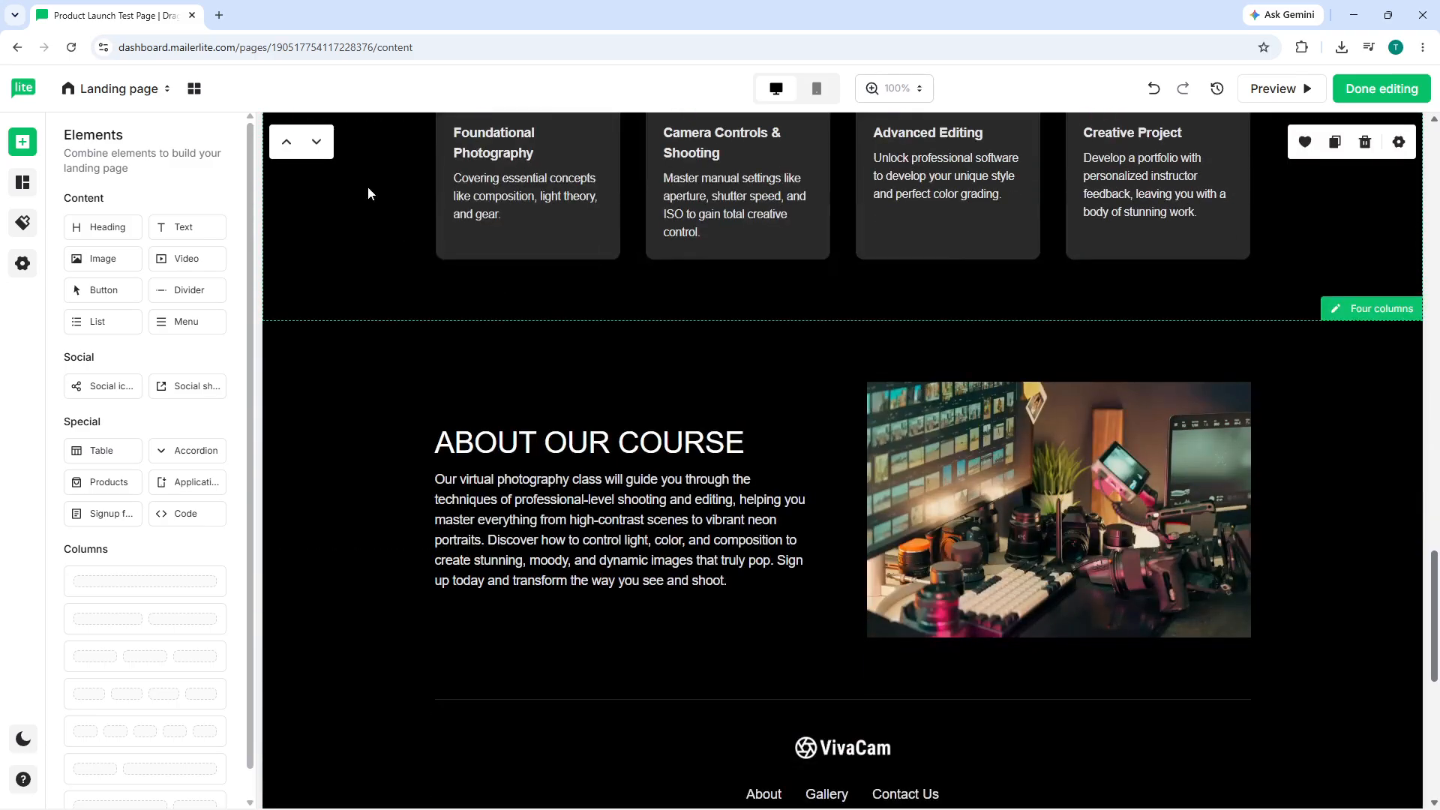
click(316, 143)
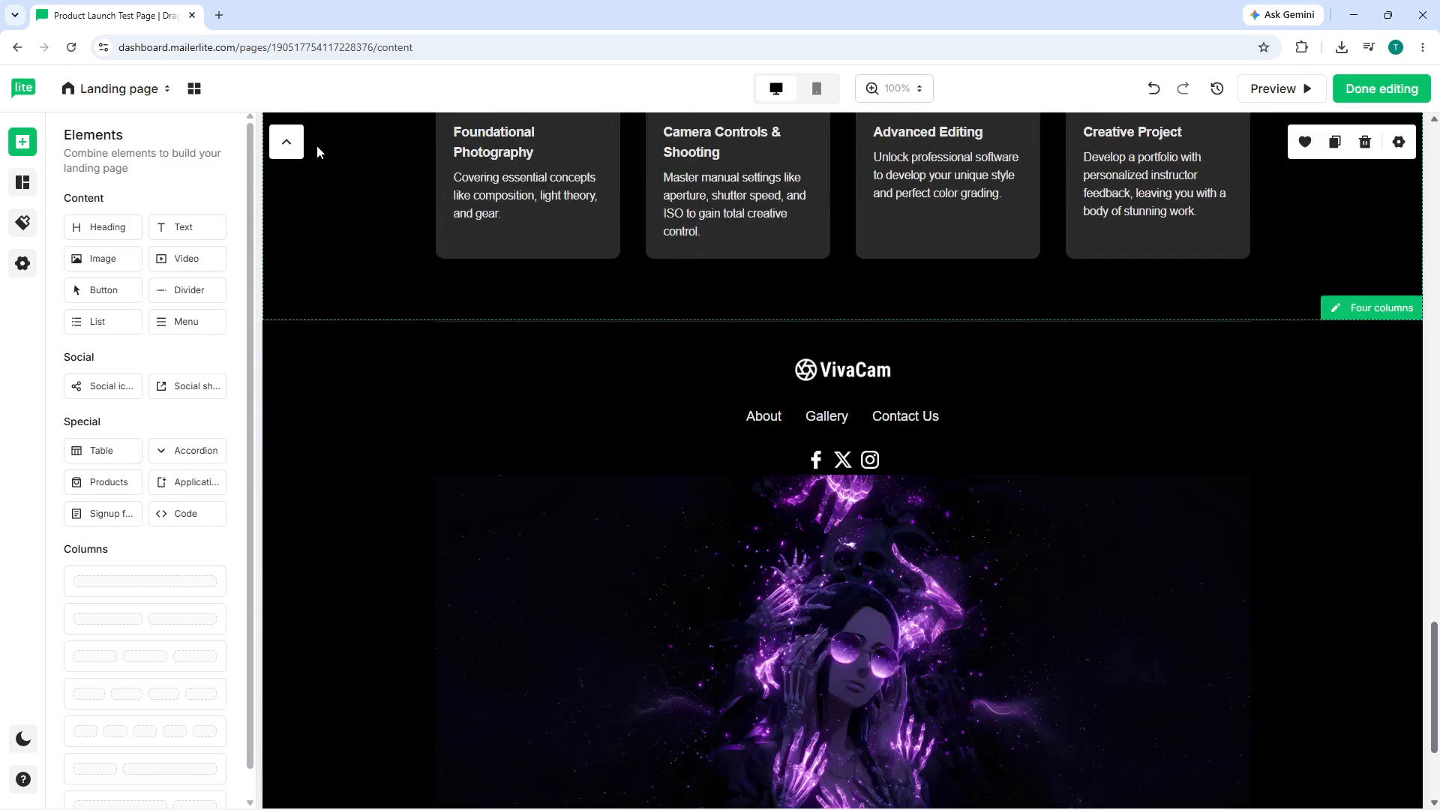
- Move the "Get in touch" contact form section below About Our Course and Course Outline, directly above the footer
scroll(390, 222, up, 10)
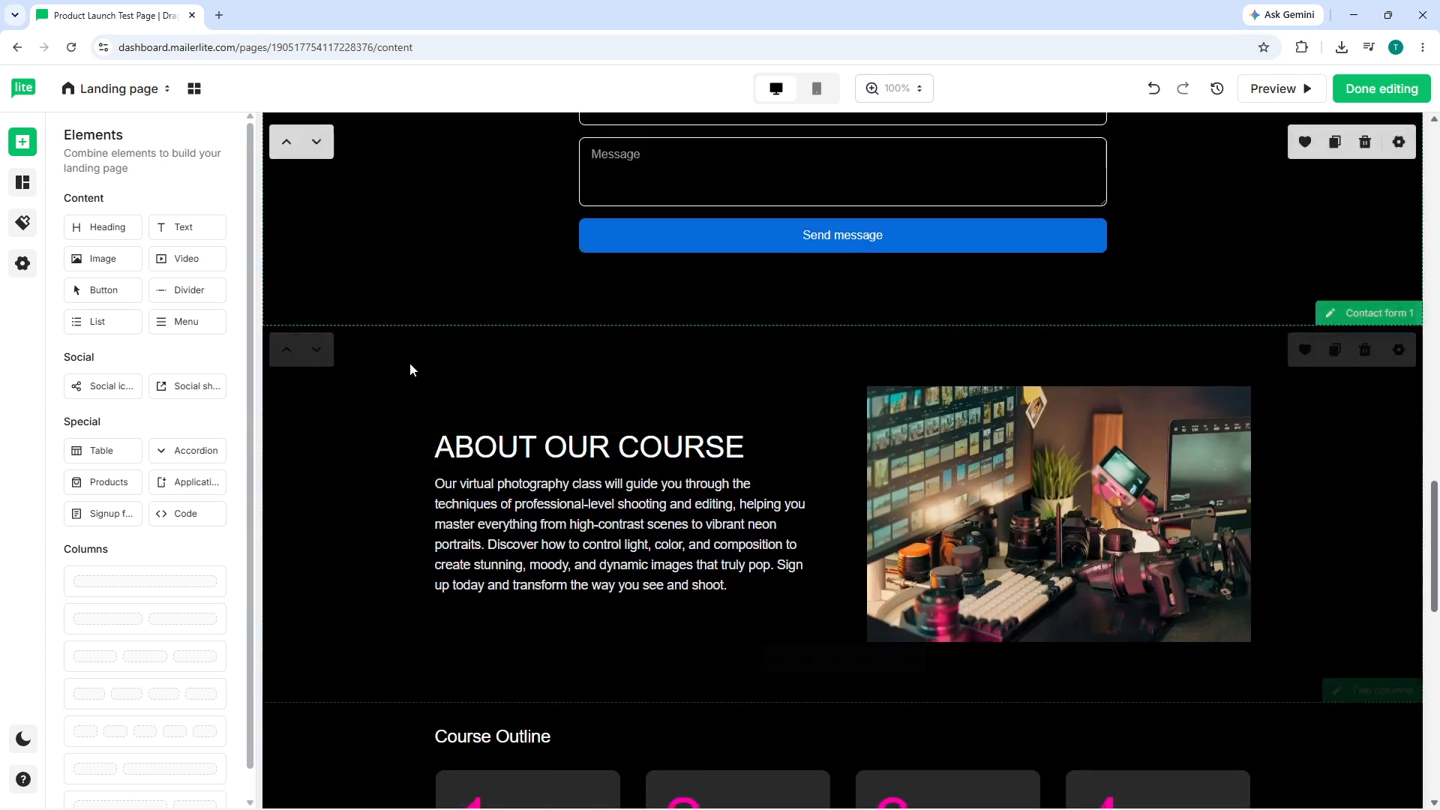
scroll(396, 439, down, 5)
scroll(395, 381, up, 8)
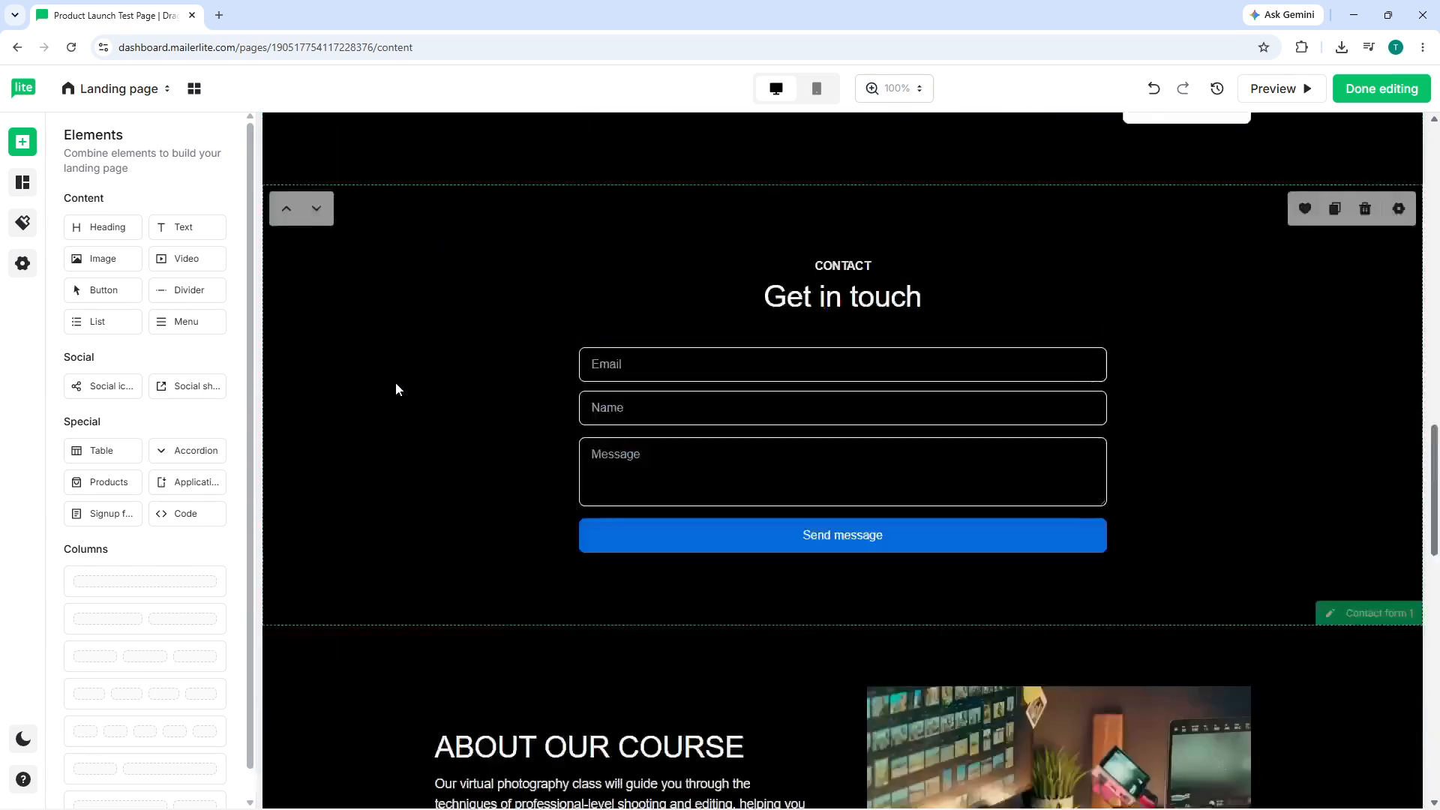
scroll(397, 383, up, 2)
click(310, 354)
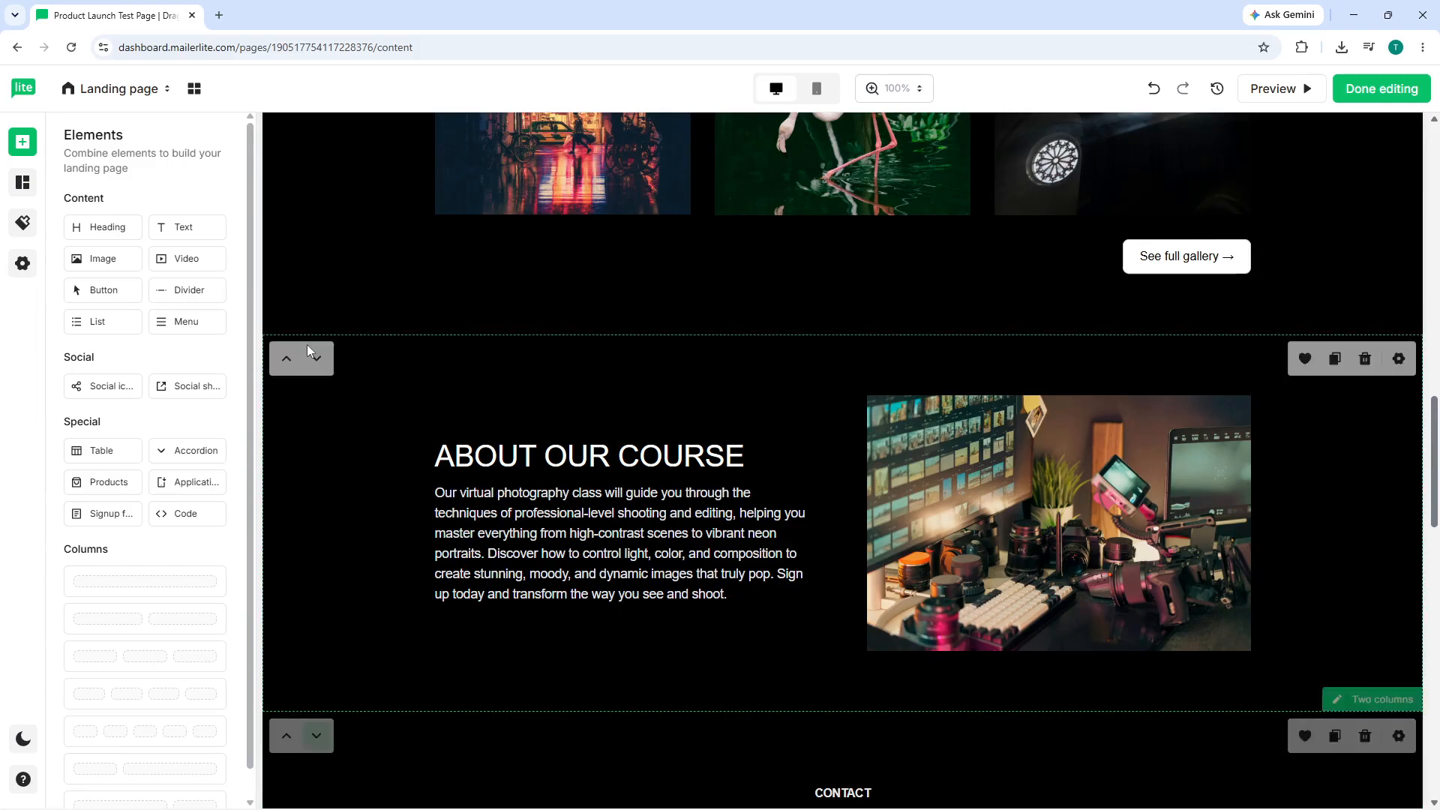
scroll(318, 368, down, 8)
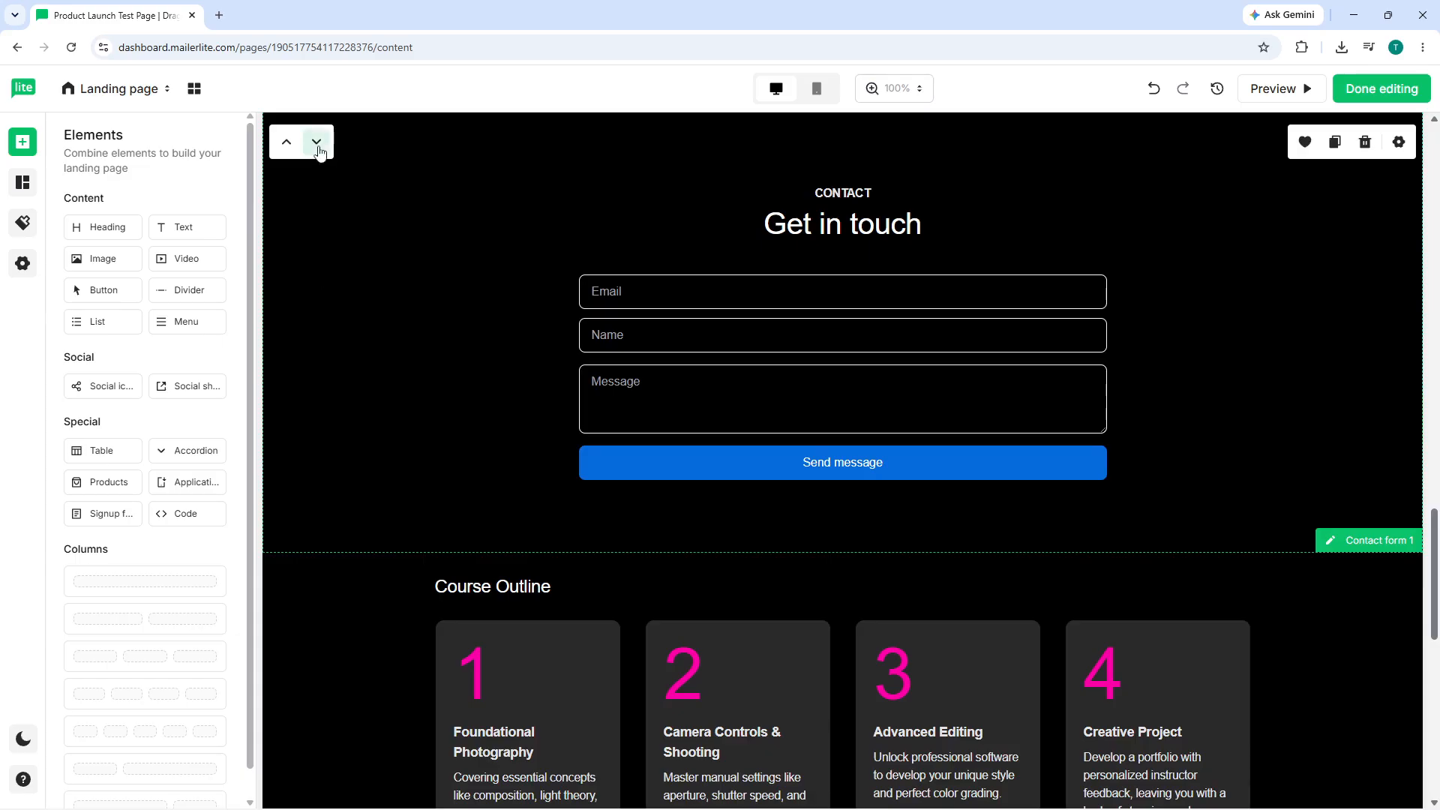
click(318, 149)
scroll(406, 332, down, 8)
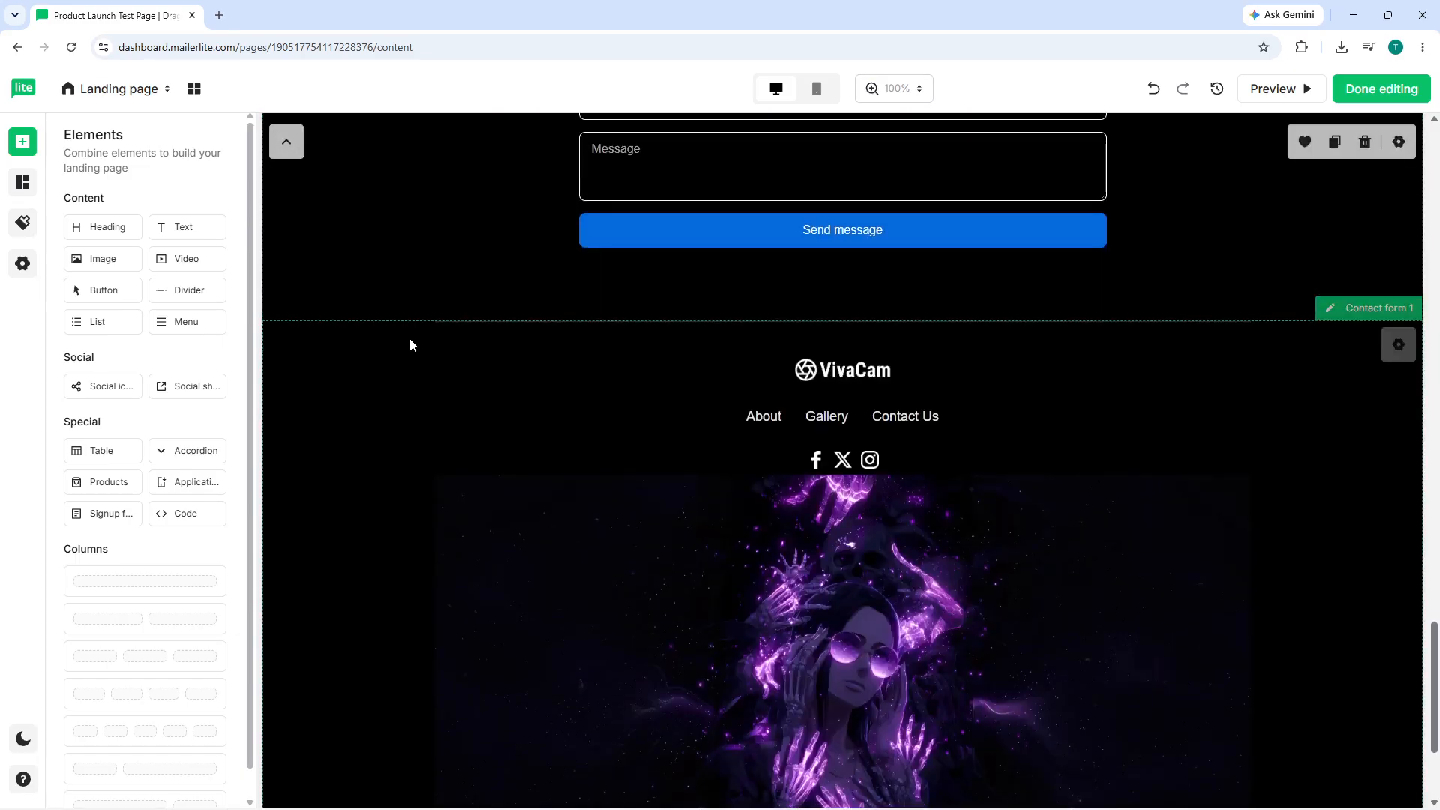
scroll(410, 344, up, 4)
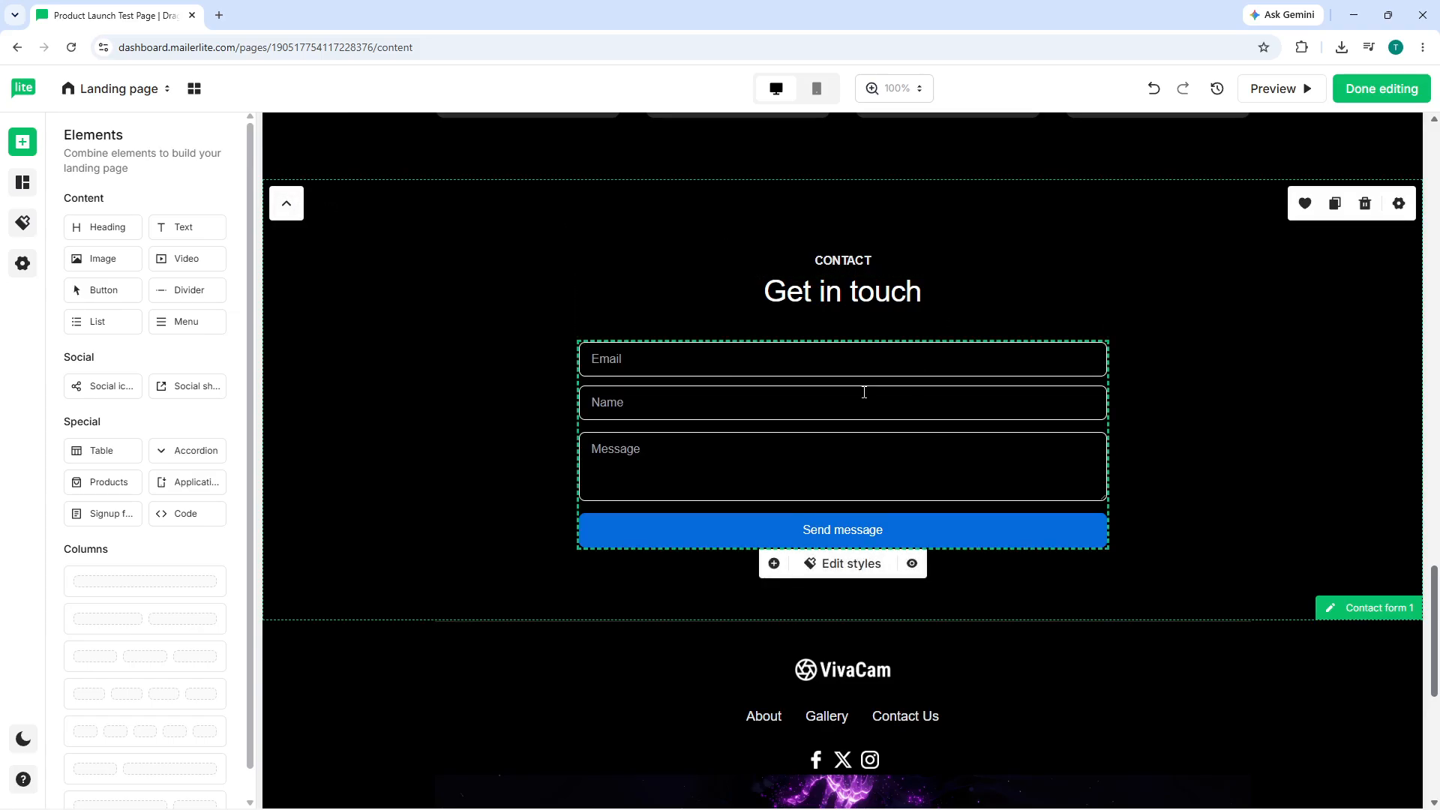
- Select the contact form block and inspect the footer area beneath it
click(748, 354)
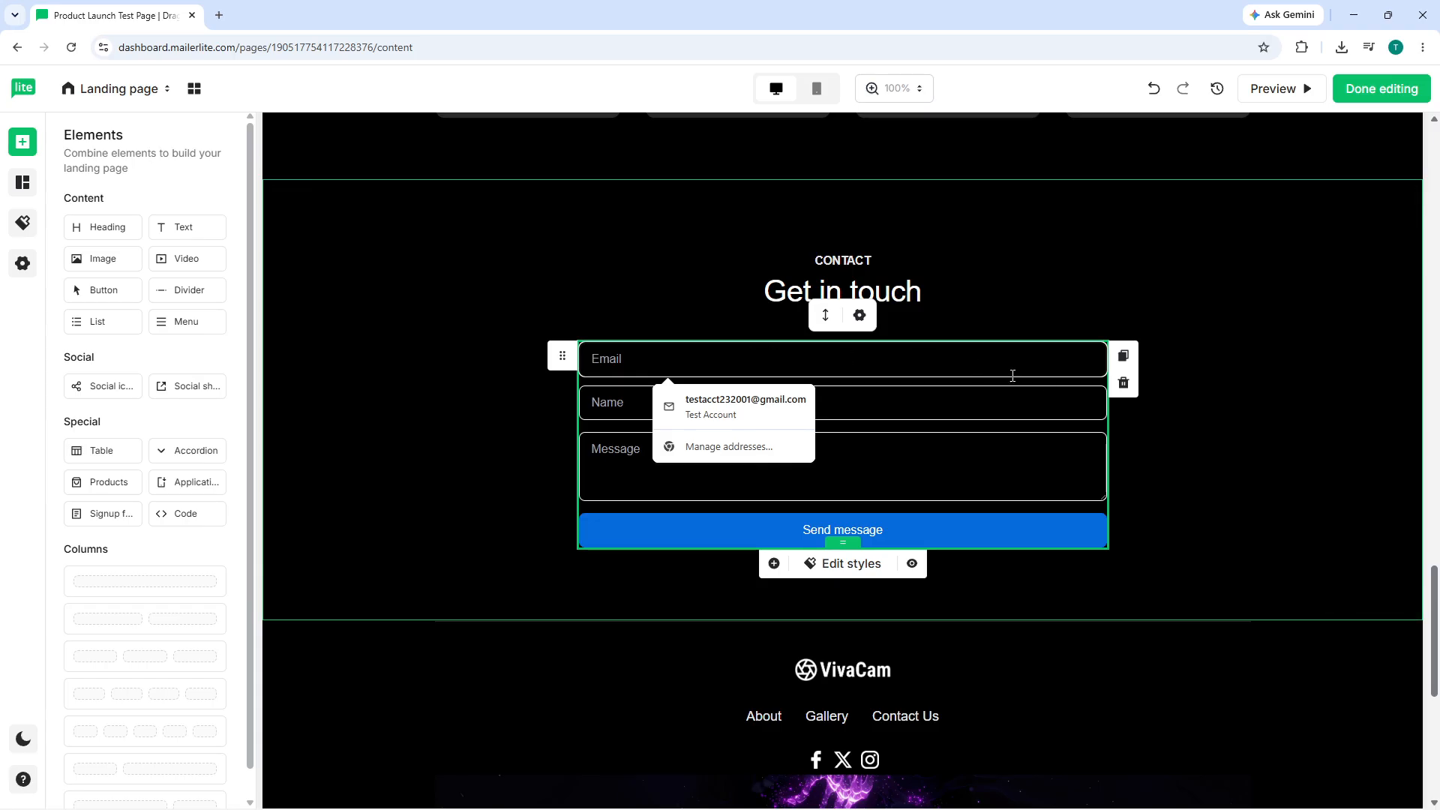
scroll(1109, 410, down, 4)
scroll(1113, 412, down, 2)
scroll(1112, 412, up, 1)
scroll(1113, 412, down, 2)
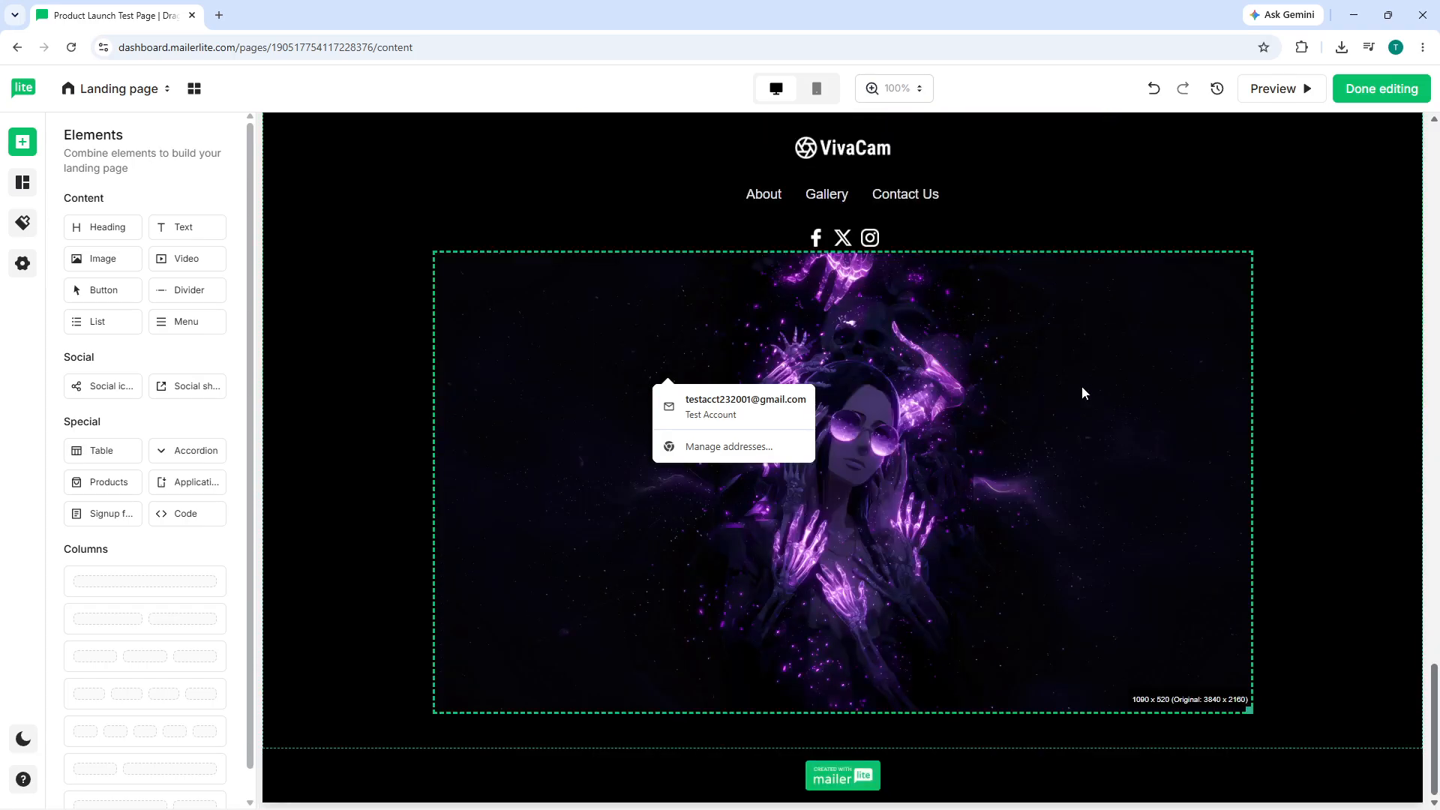
- Review the "Get in touch" contact form section and check the card style options of its form block
scroll(1083, 392, up, 8)
scroll(1000, 333, up, 4)
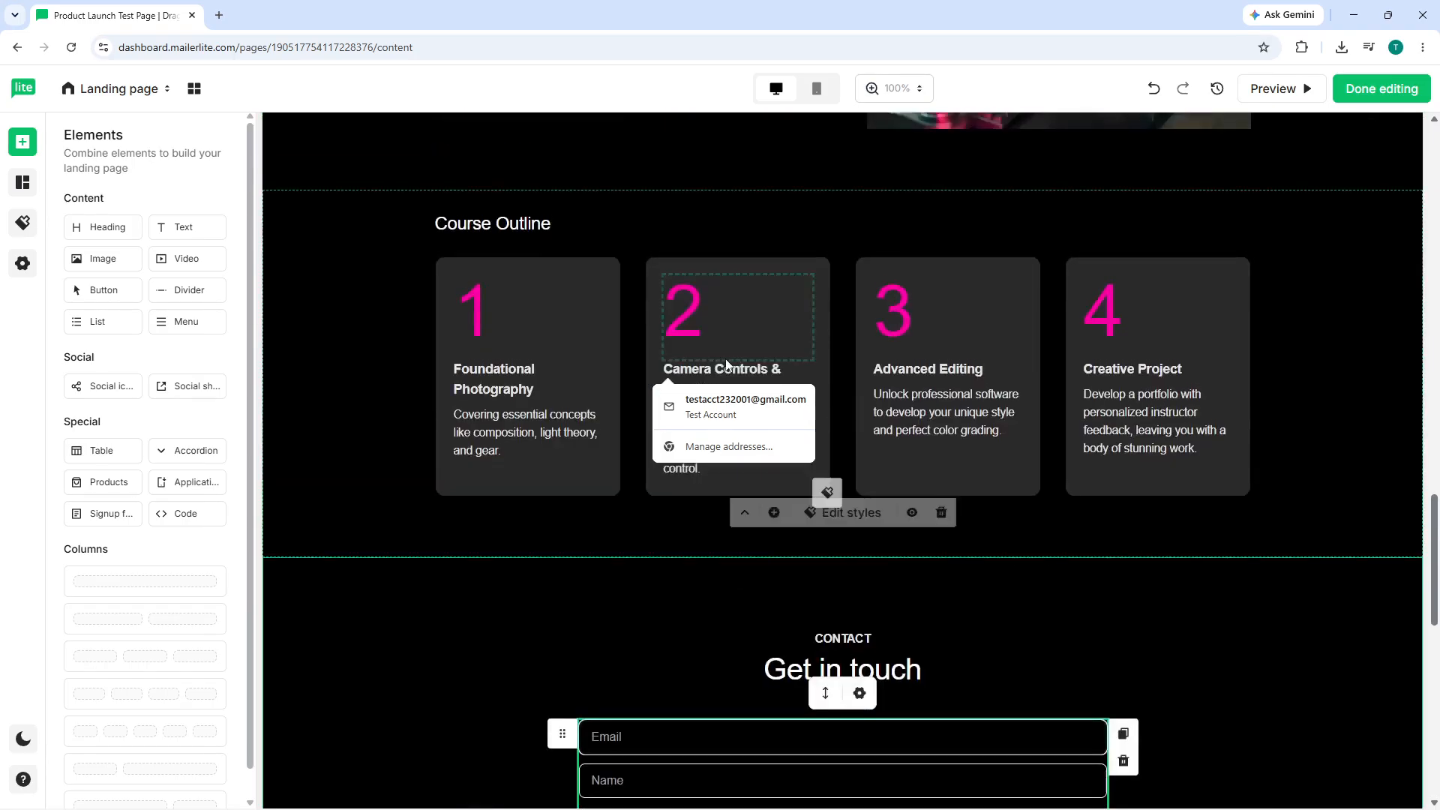
click(410, 646)
scroll(409, 465, down, 2)
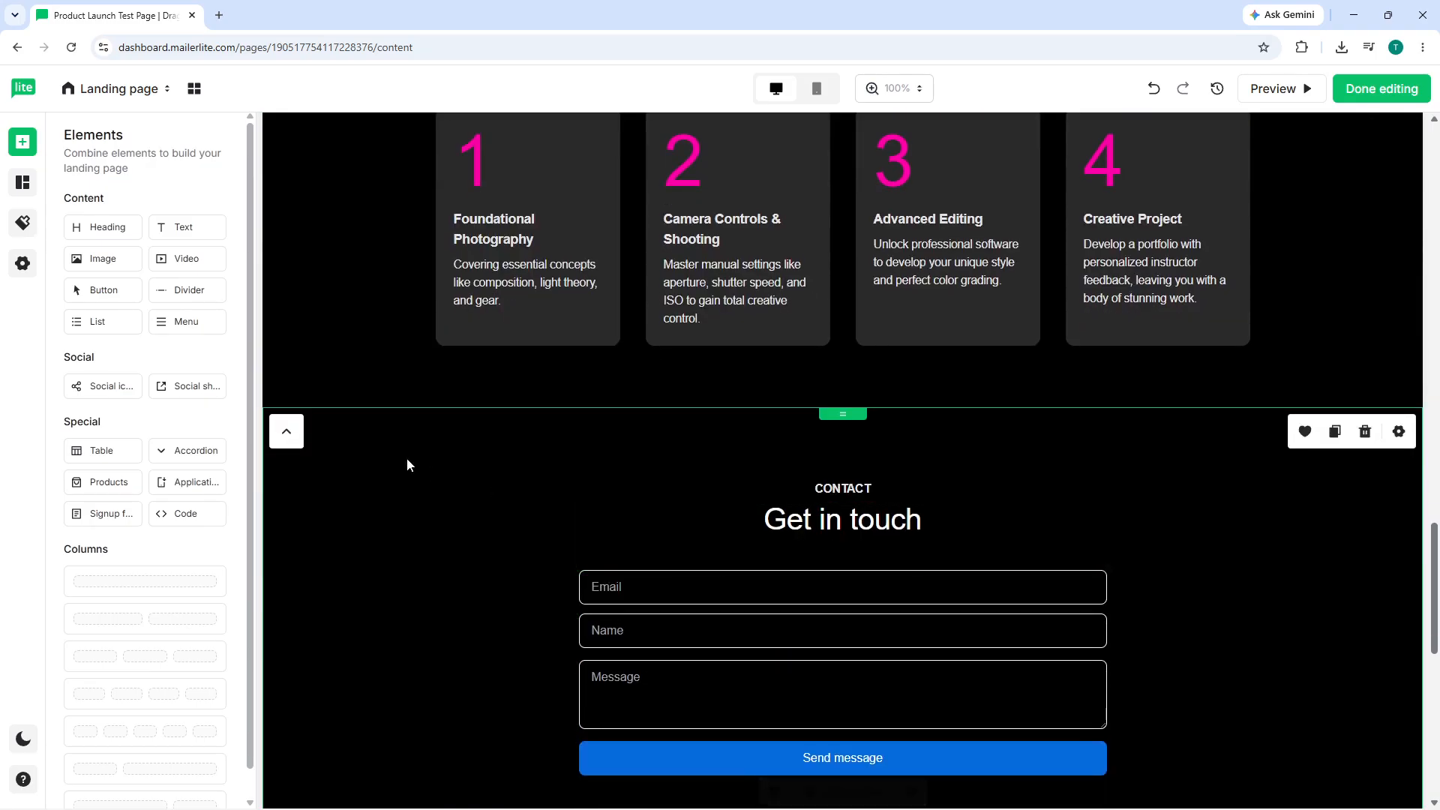
scroll(798, 475, down, 4)
scroll(930, 435, up, 2)
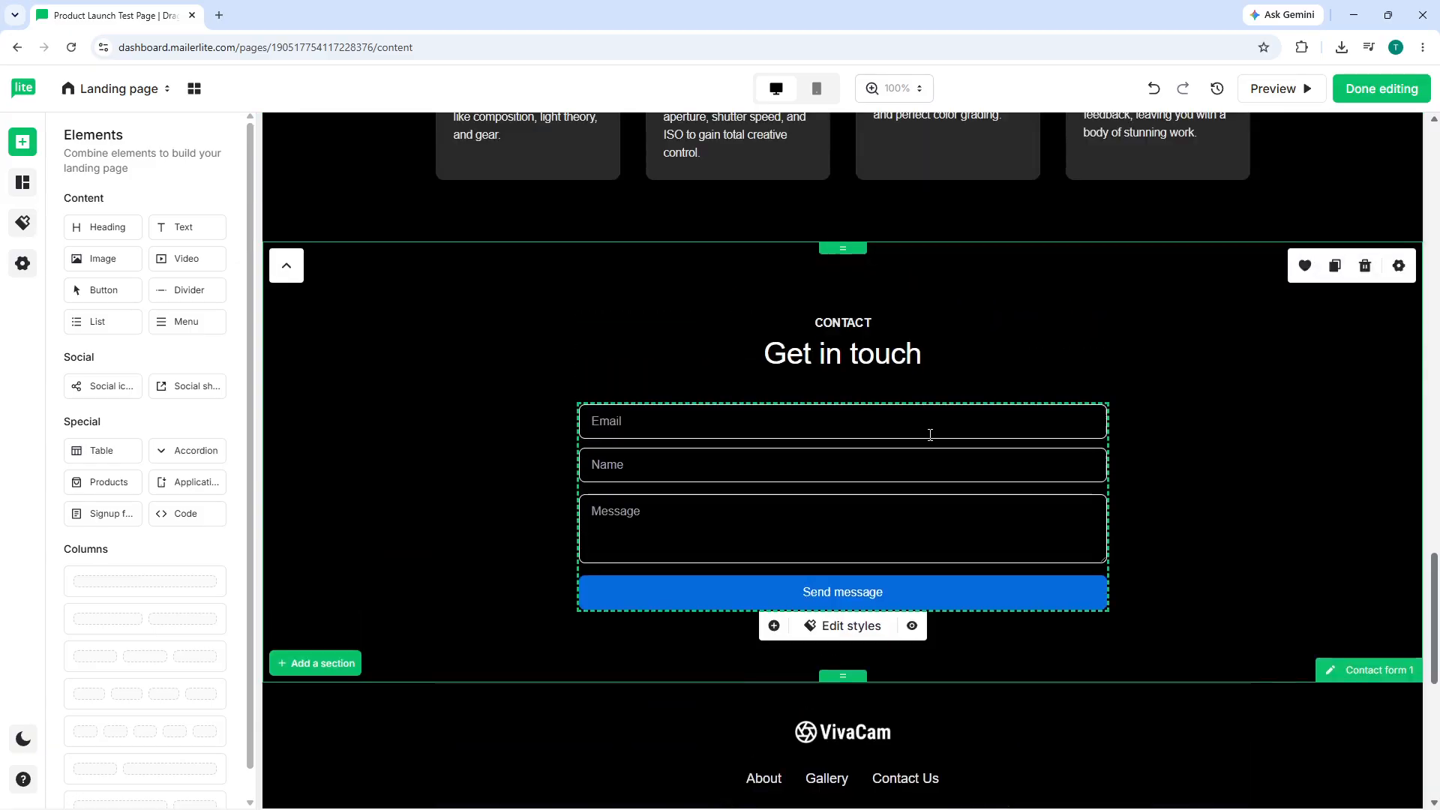
click(815, 462)
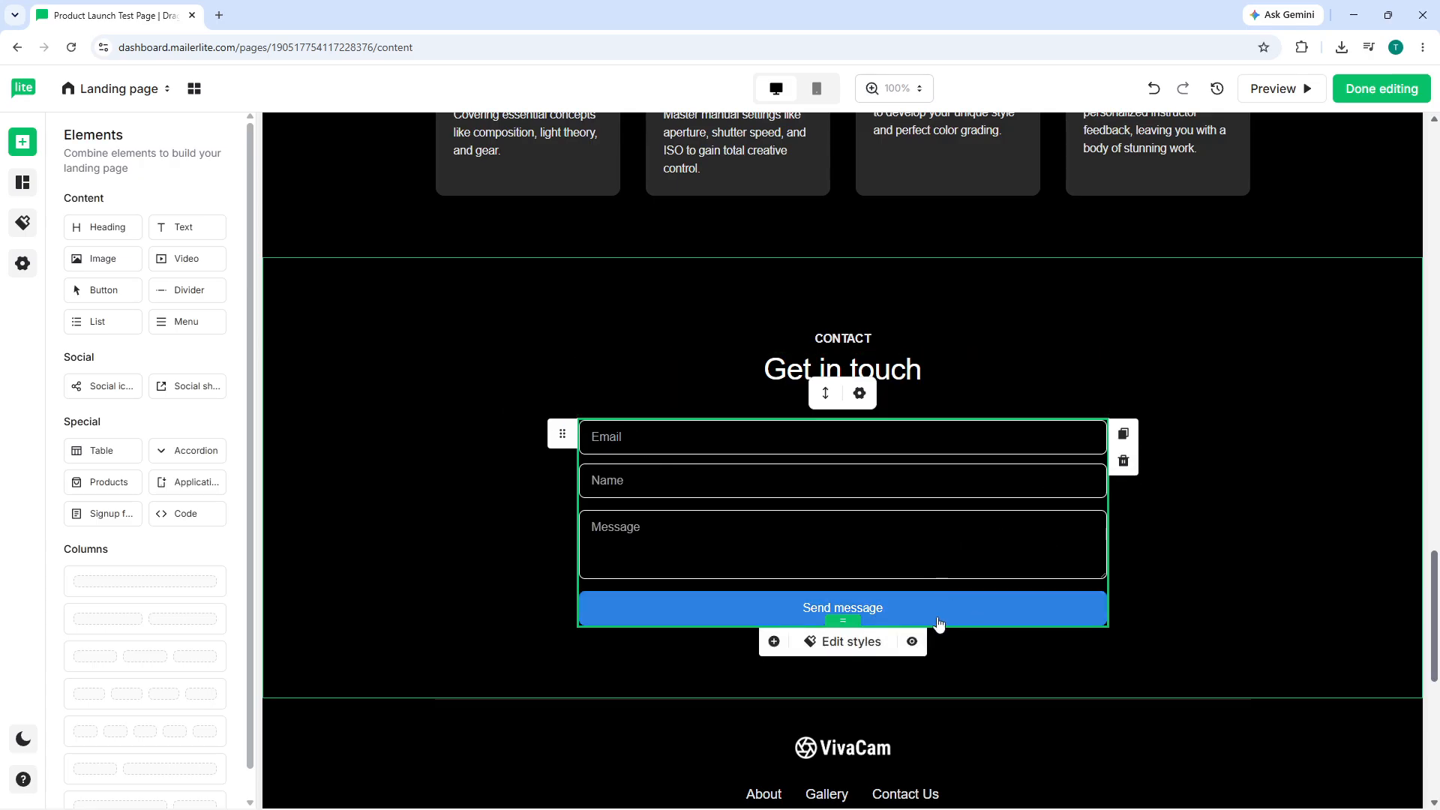
click(819, 647)
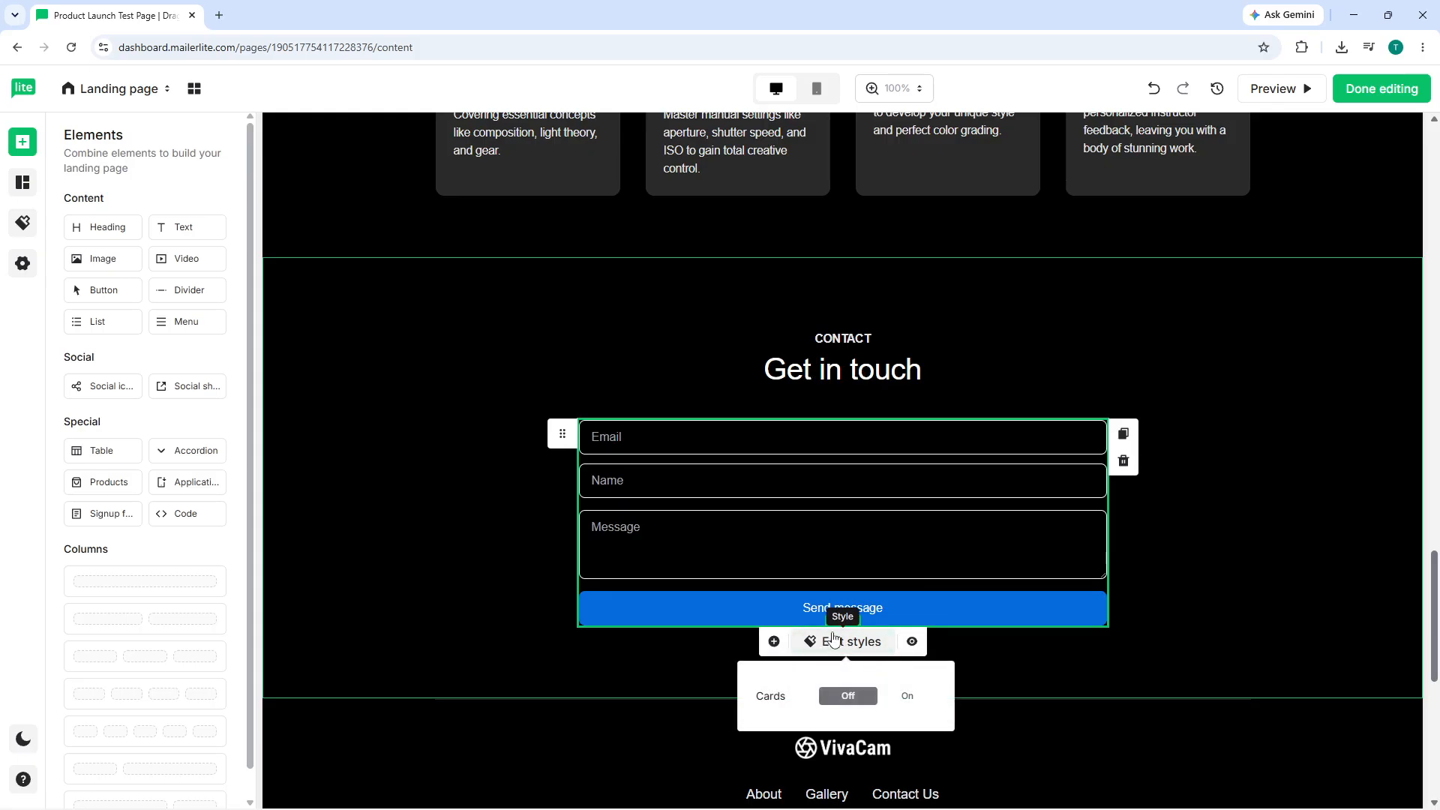
click(869, 433)
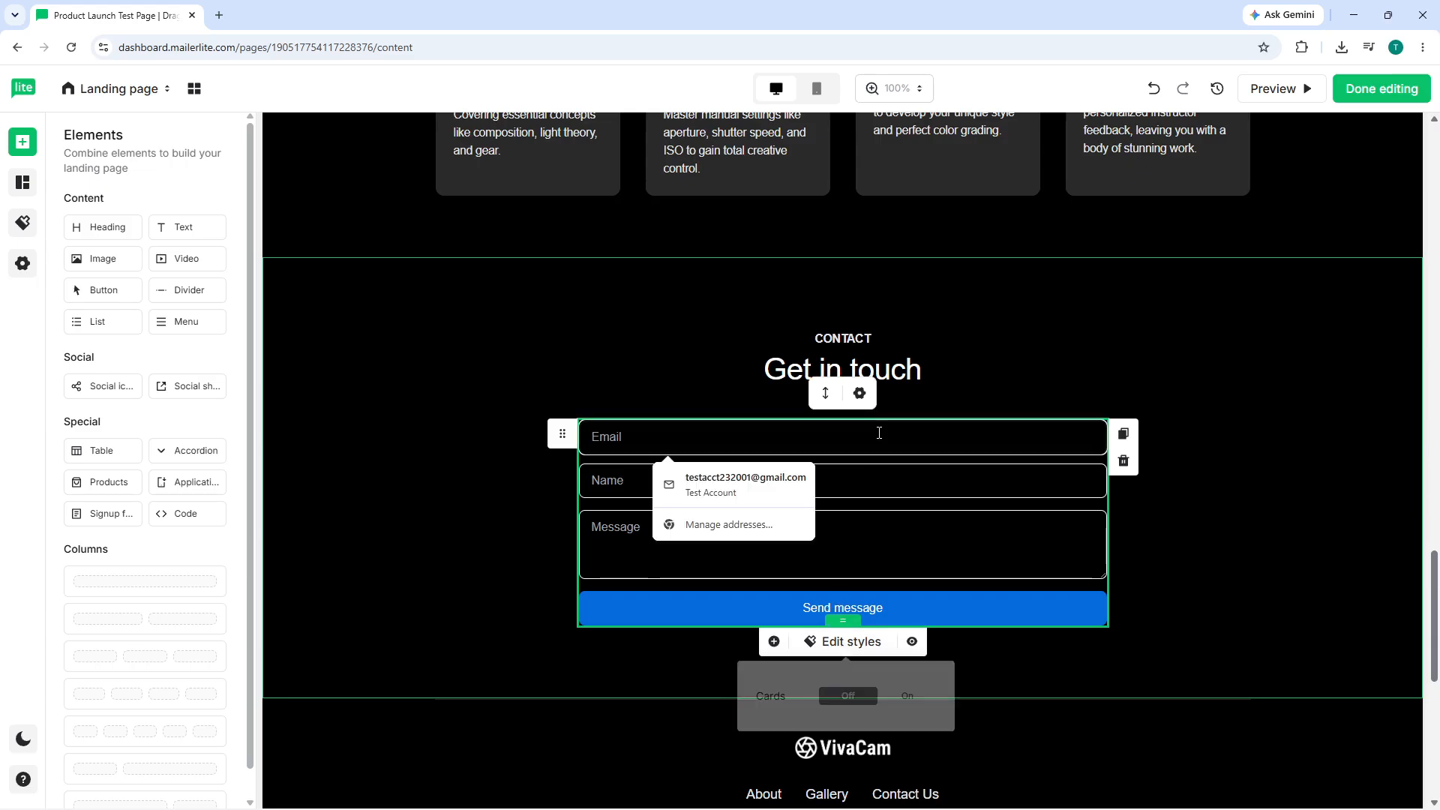
- Compare the Redirect and Message success actions in the contact form's settings, leaving Message selected
click(860, 393)
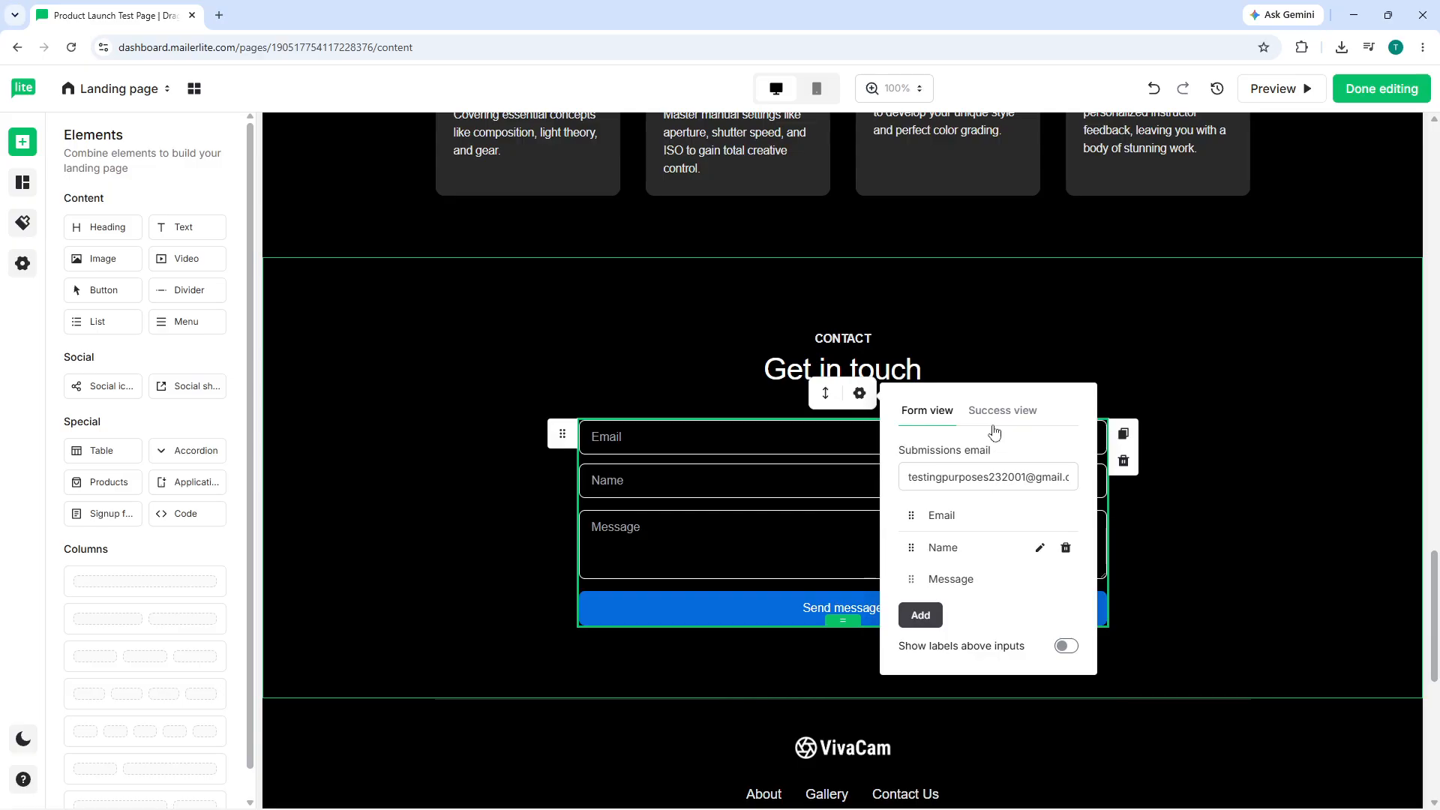
click(995, 414)
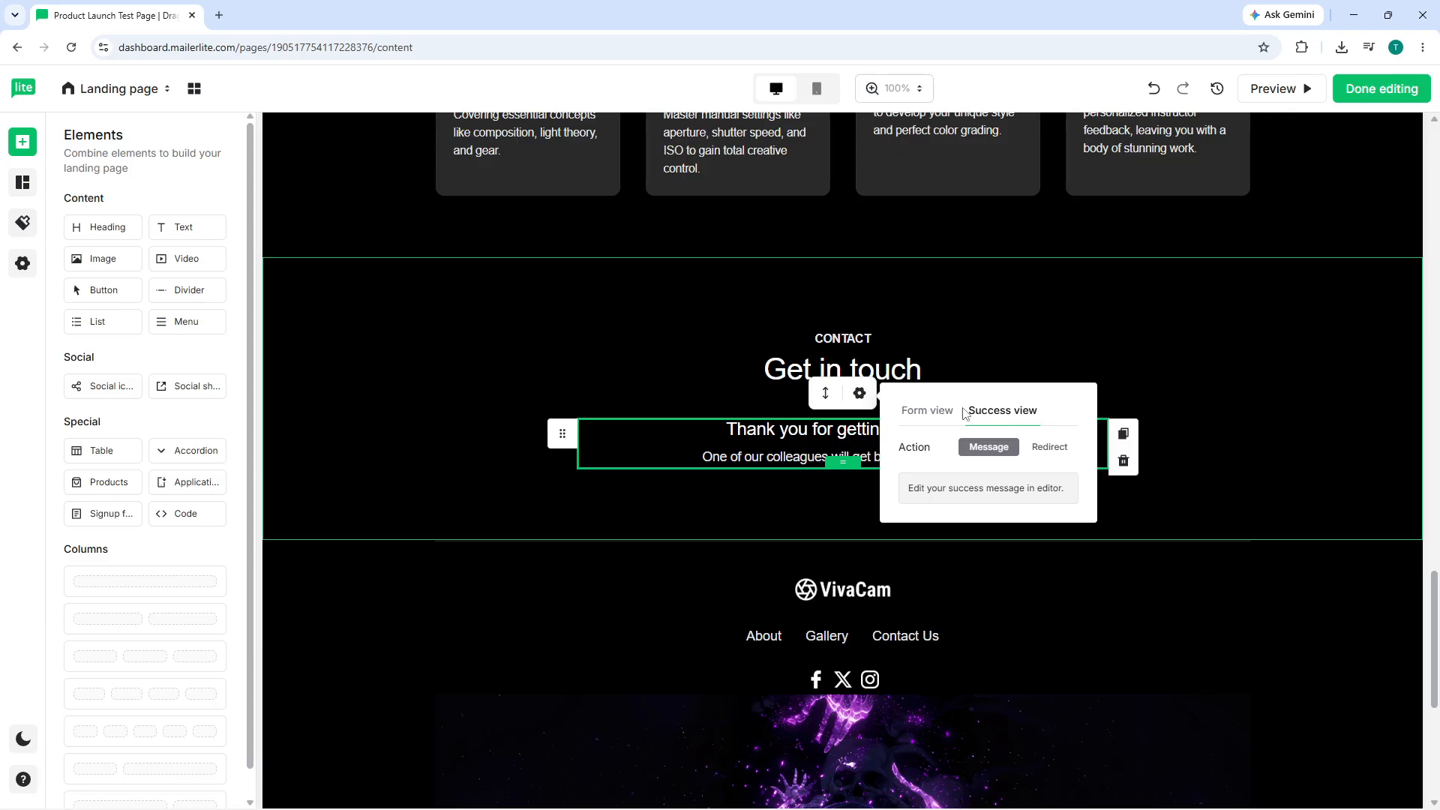
click(1034, 447)
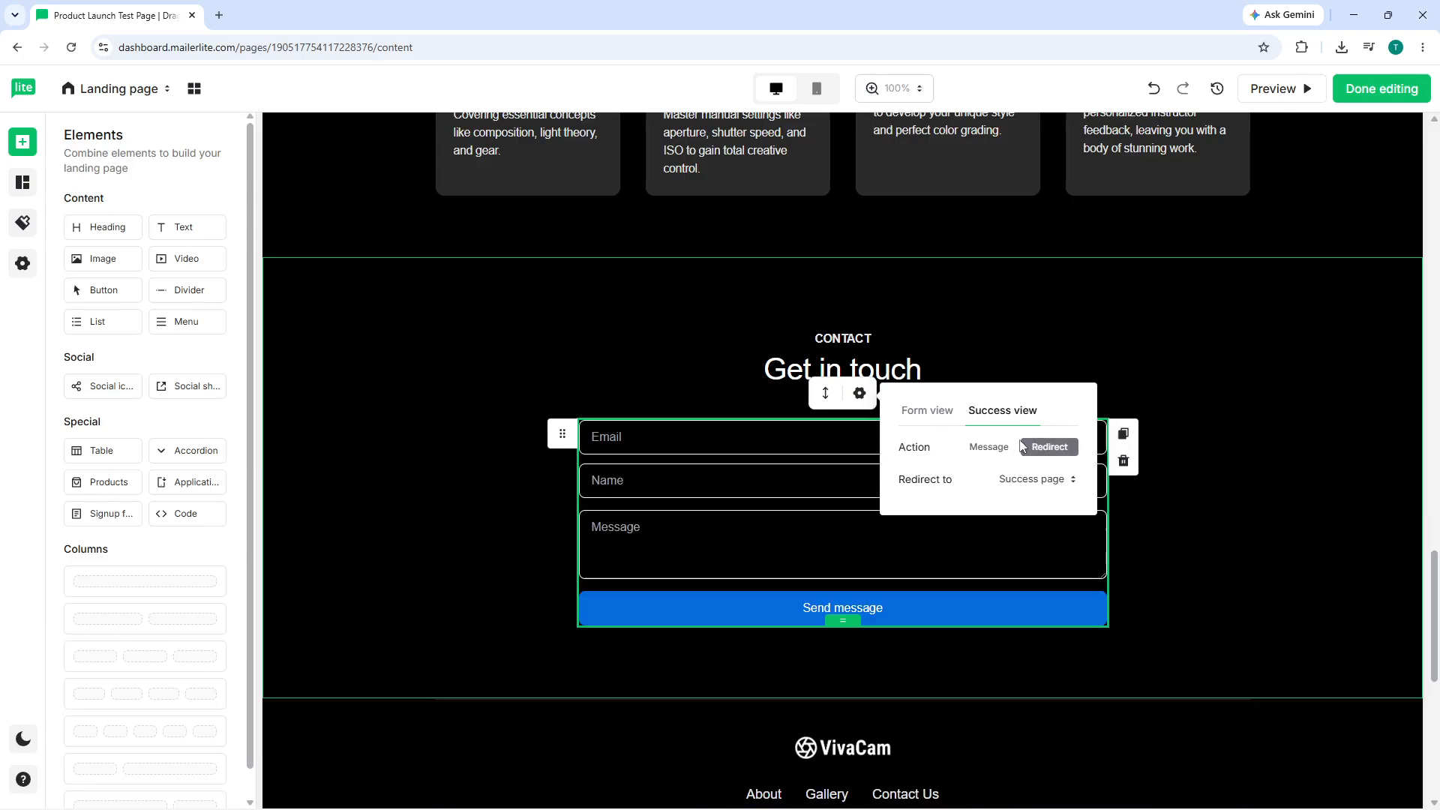
click(997, 448)
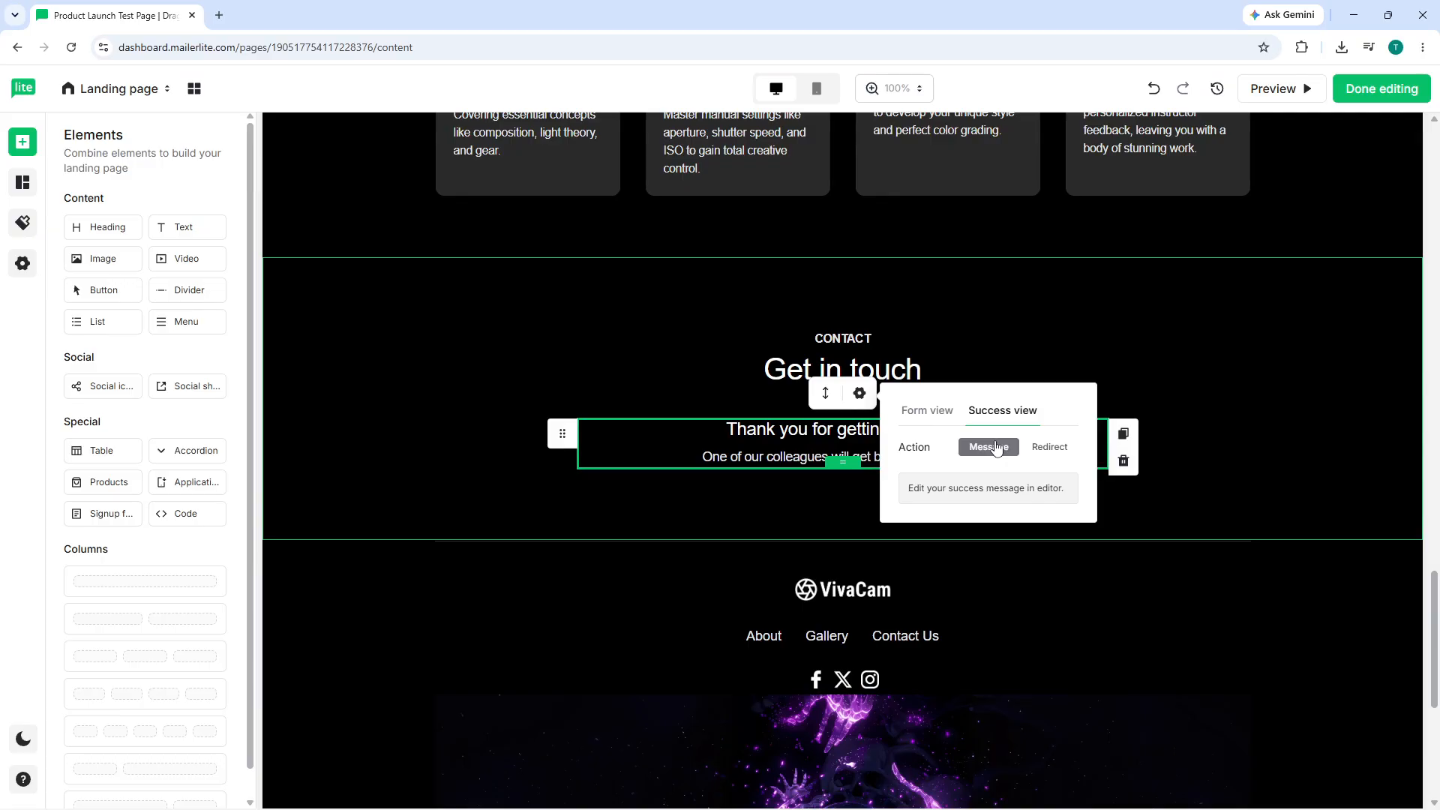
click(1034, 450)
click(991, 451)
- Check the submissions email setting in the contact form's form view and close the settings
click(924, 412)
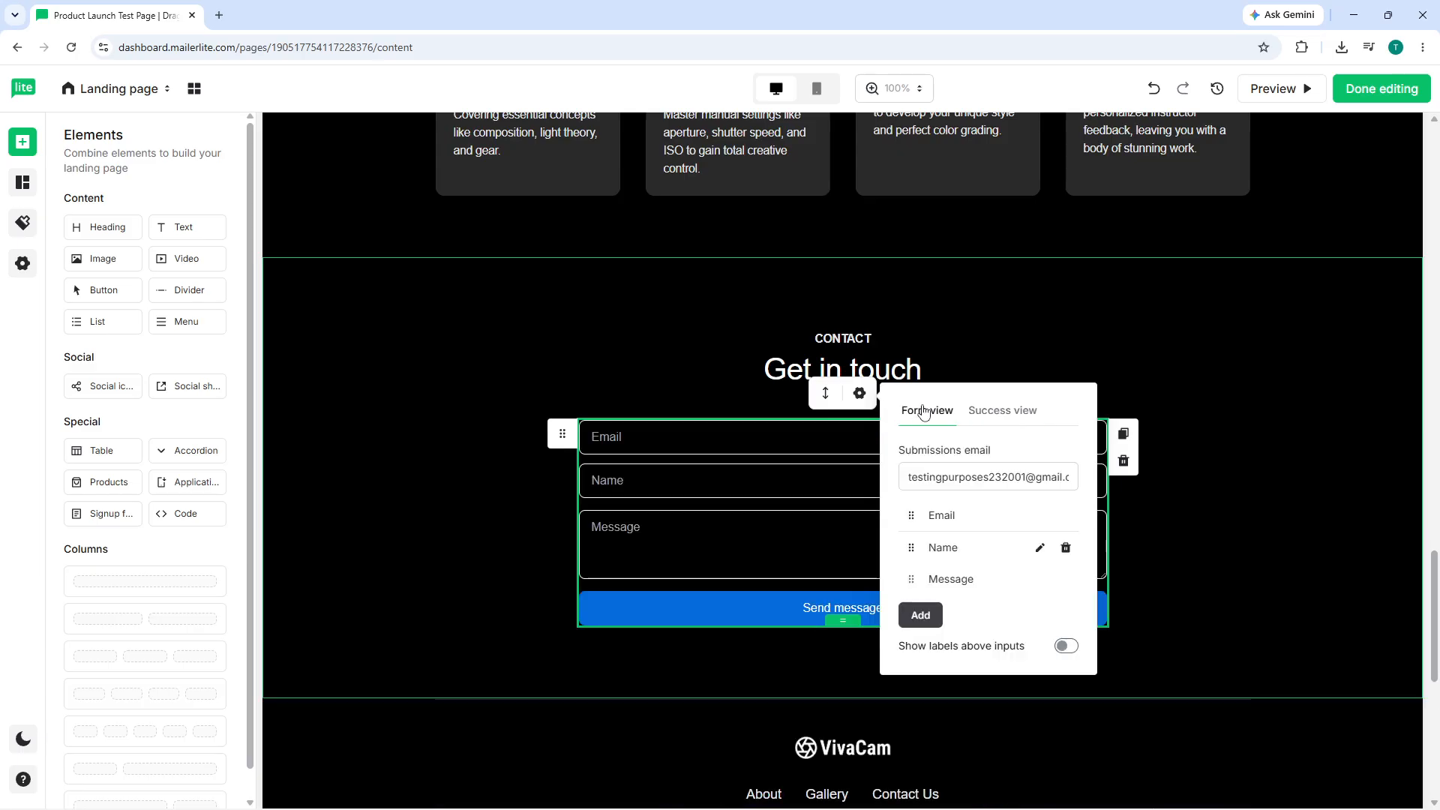
click(1039, 473)
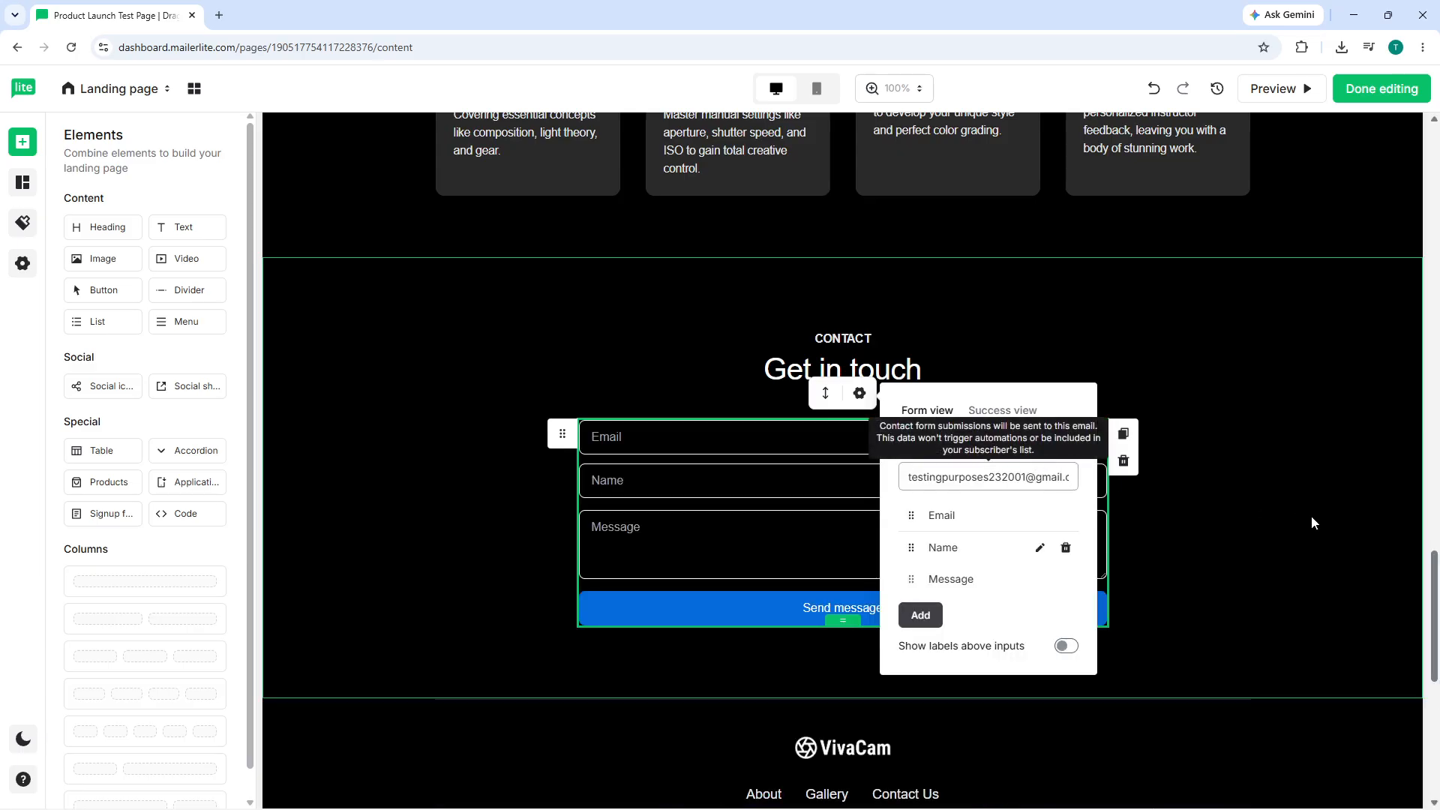
click(1275, 516)
click(672, 452)
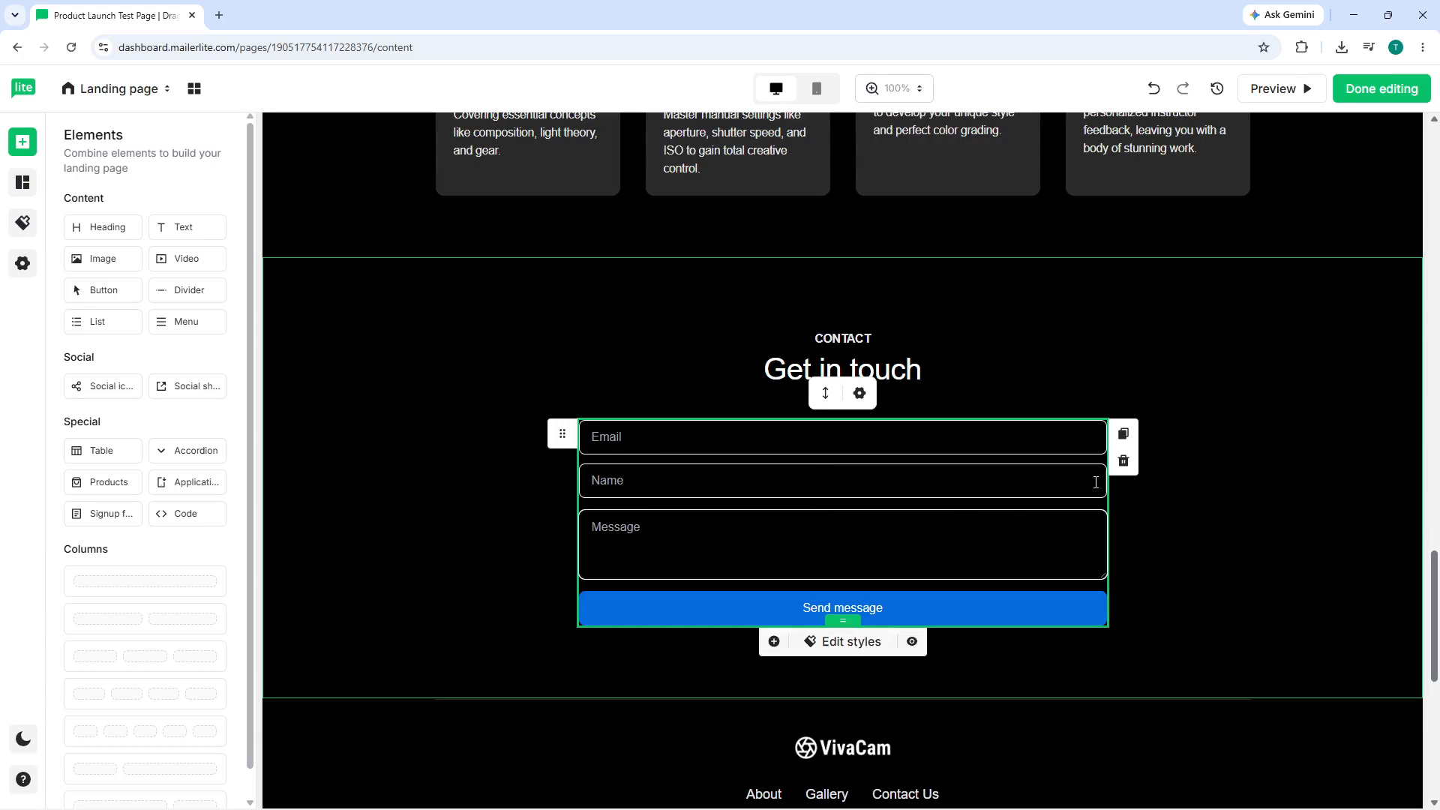
- Add an empty one-column row below the contact form inside the "Get in touch" section
click(773, 643)
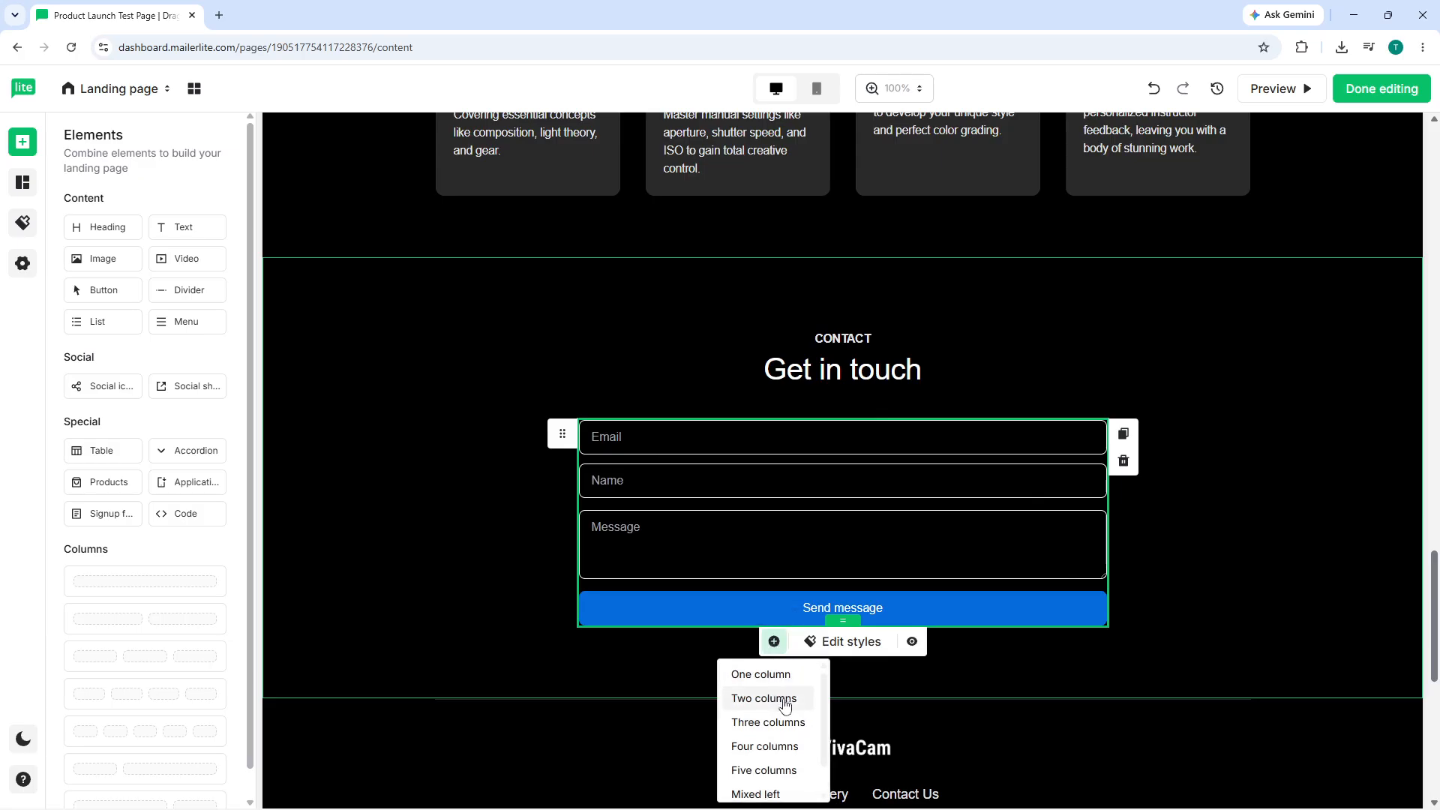
scroll(776, 694, down, 1)
scroll(765, 675, up, 1)
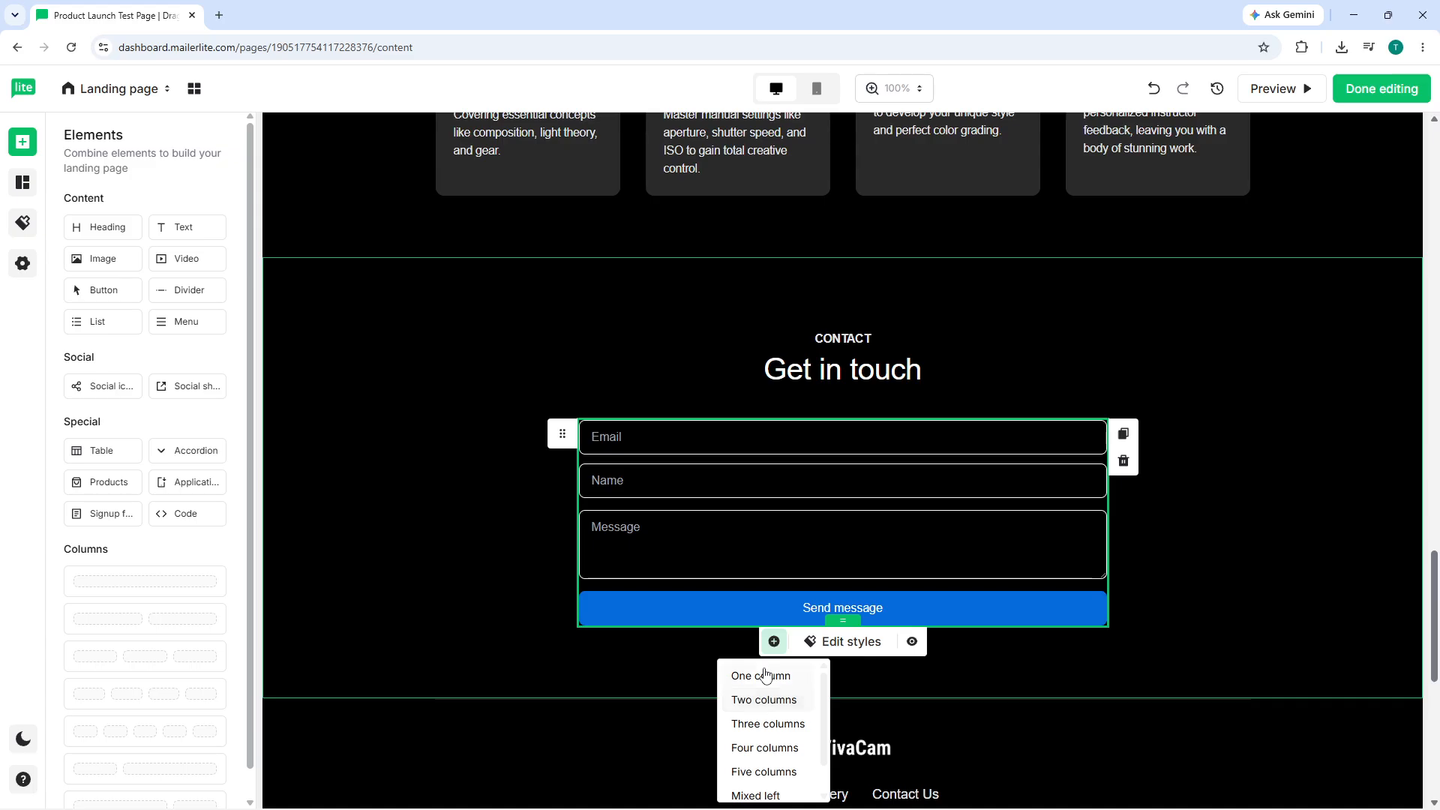
click(765, 669)
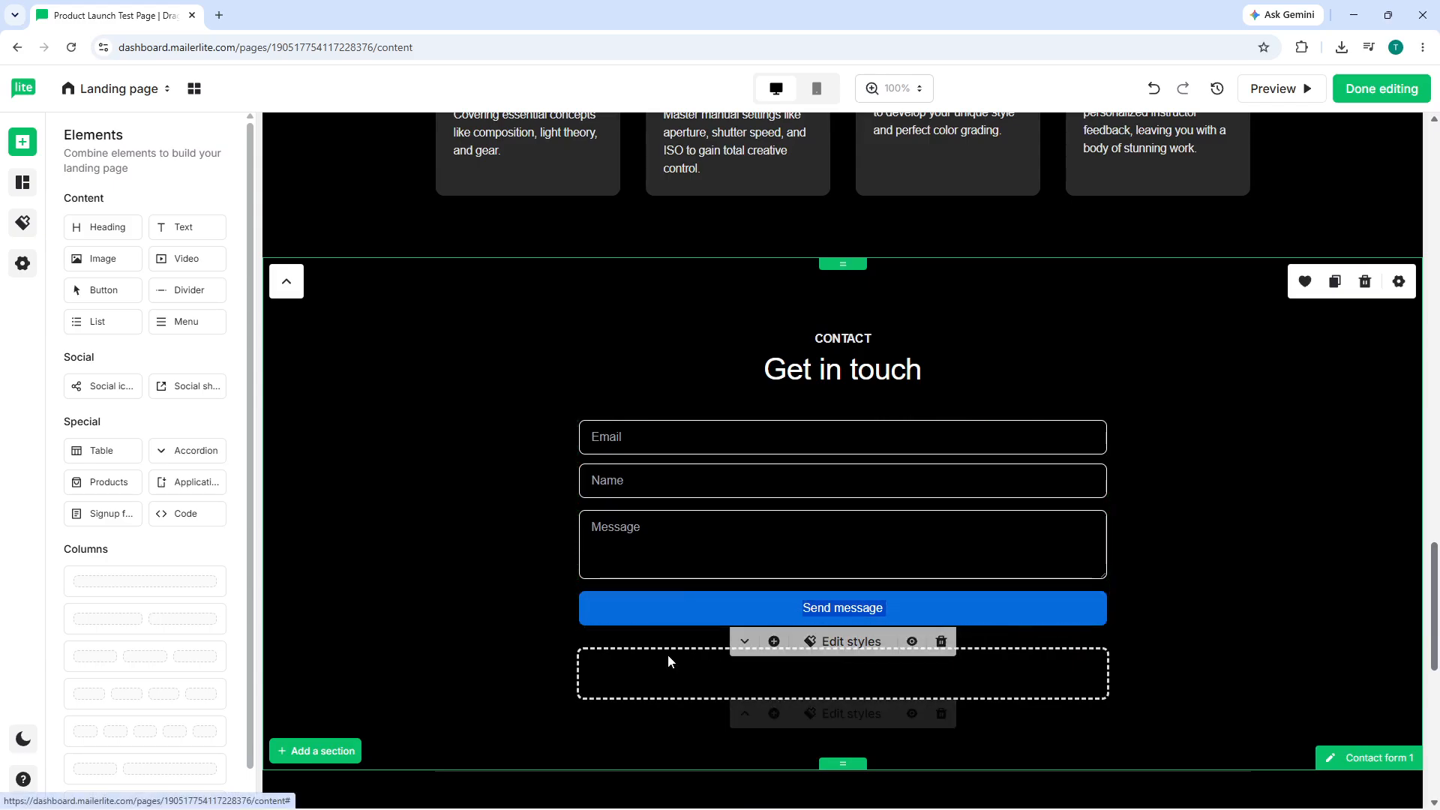
- Delete the empty one-column row beneath the contact form
click(683, 554)
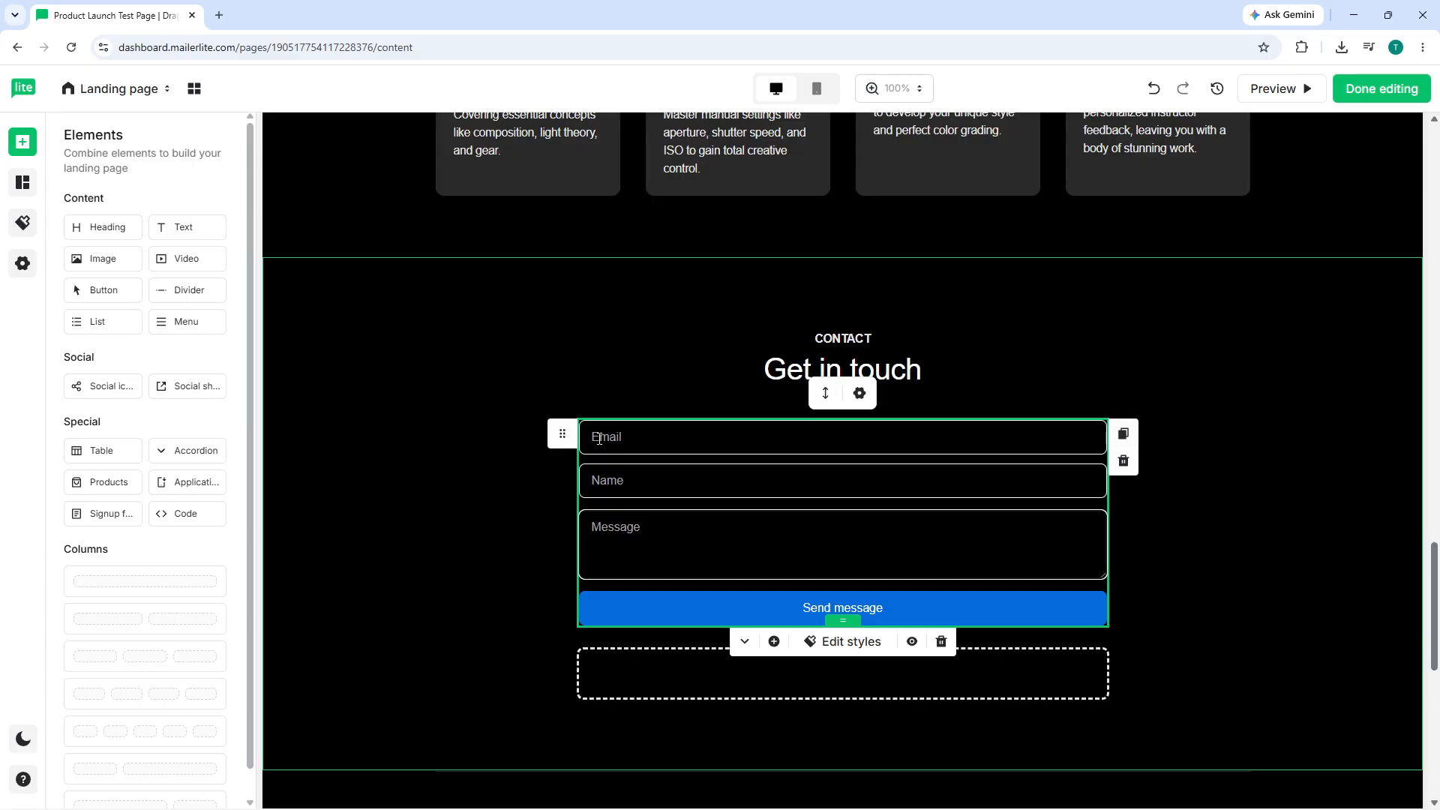
drag(550, 433, 564, 399)
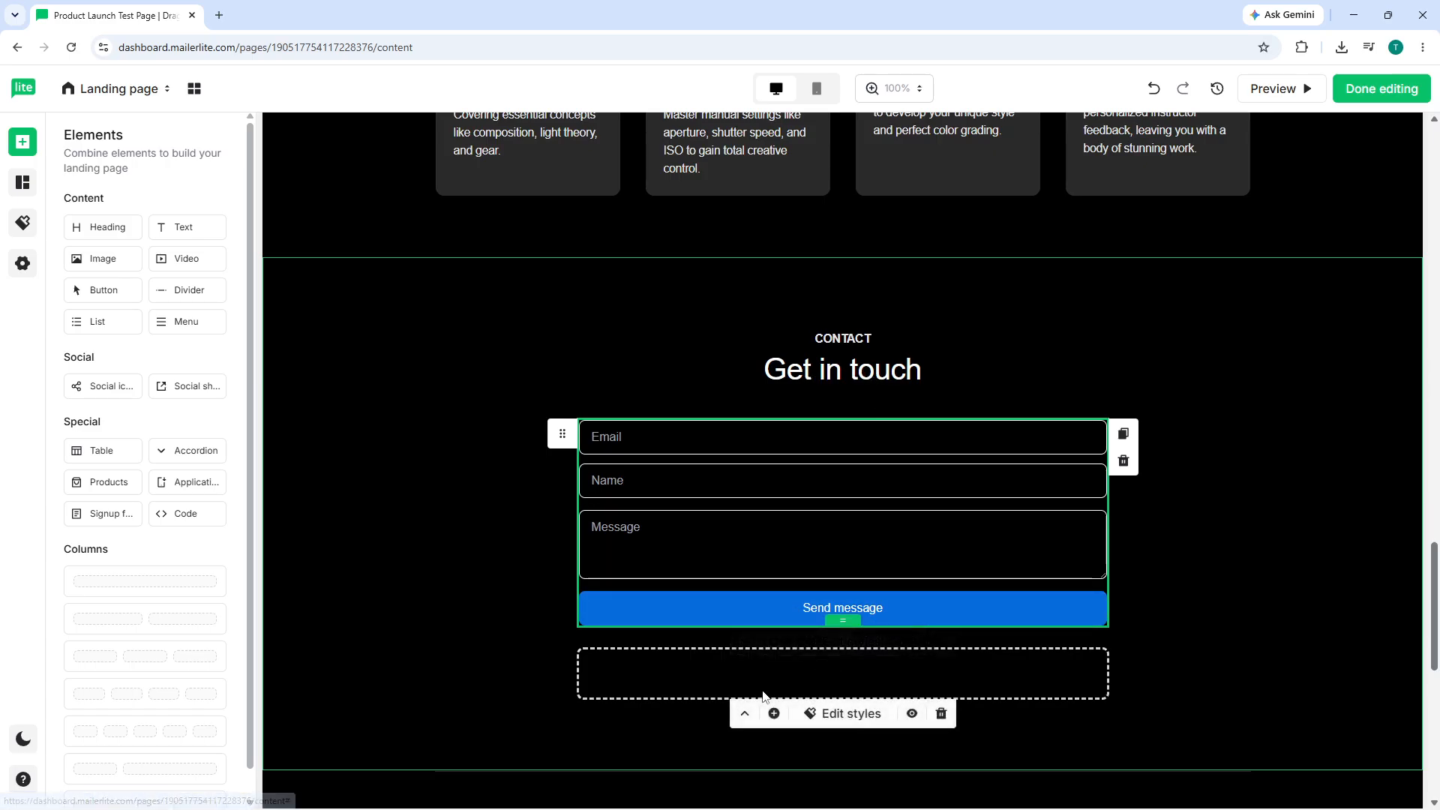
click(942, 713)
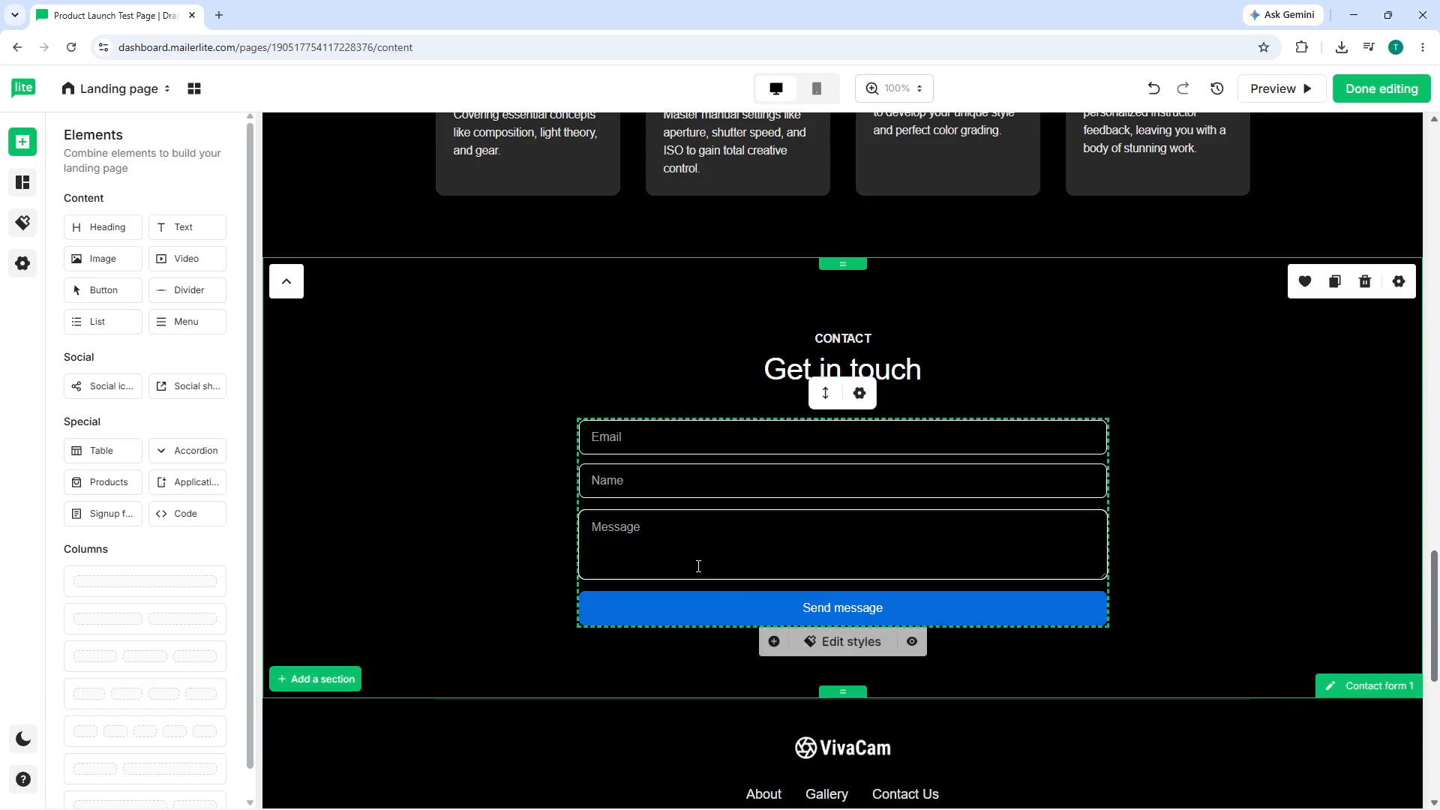
- Check the layout direction options of the contact form block without changing the direction
click(699, 471)
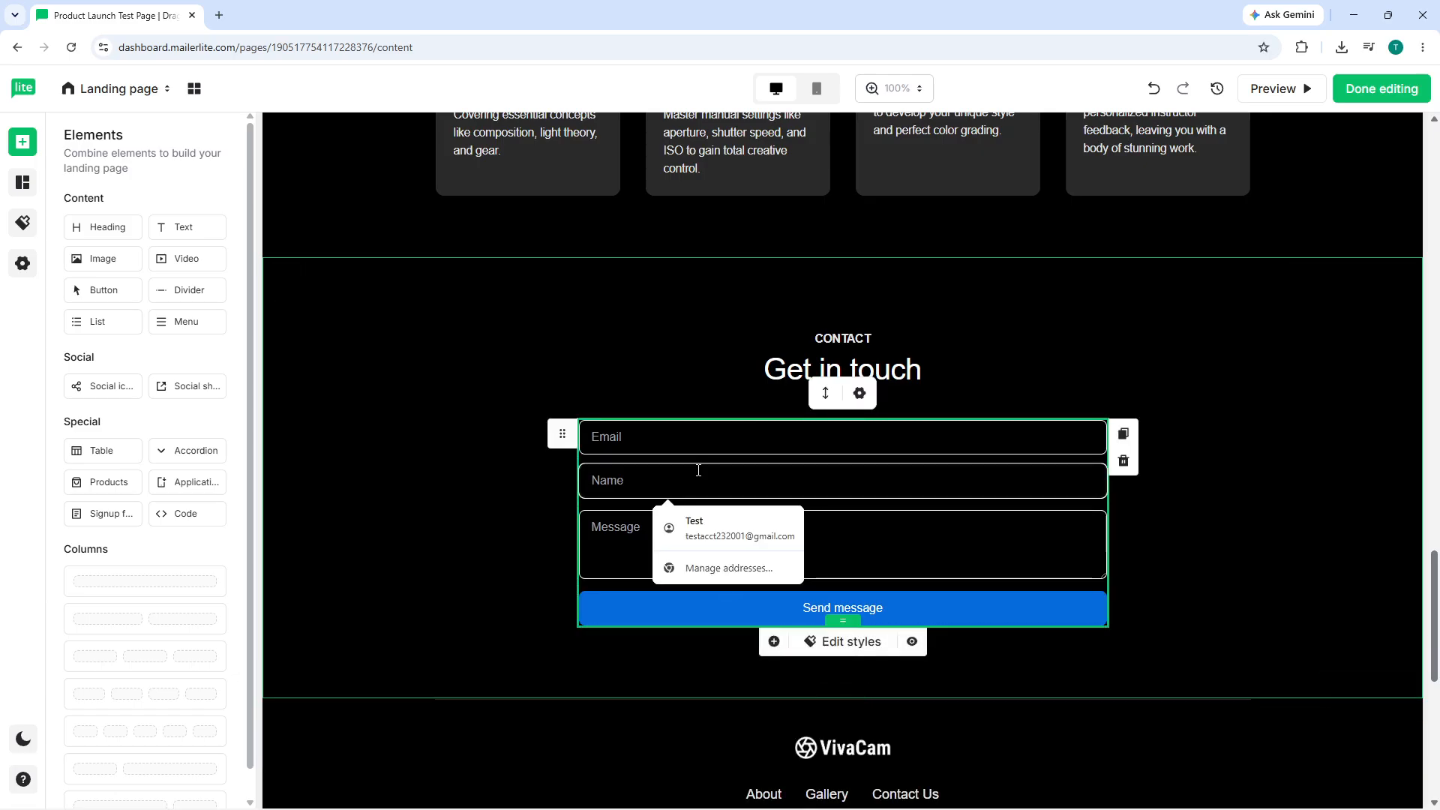
click(895, 535)
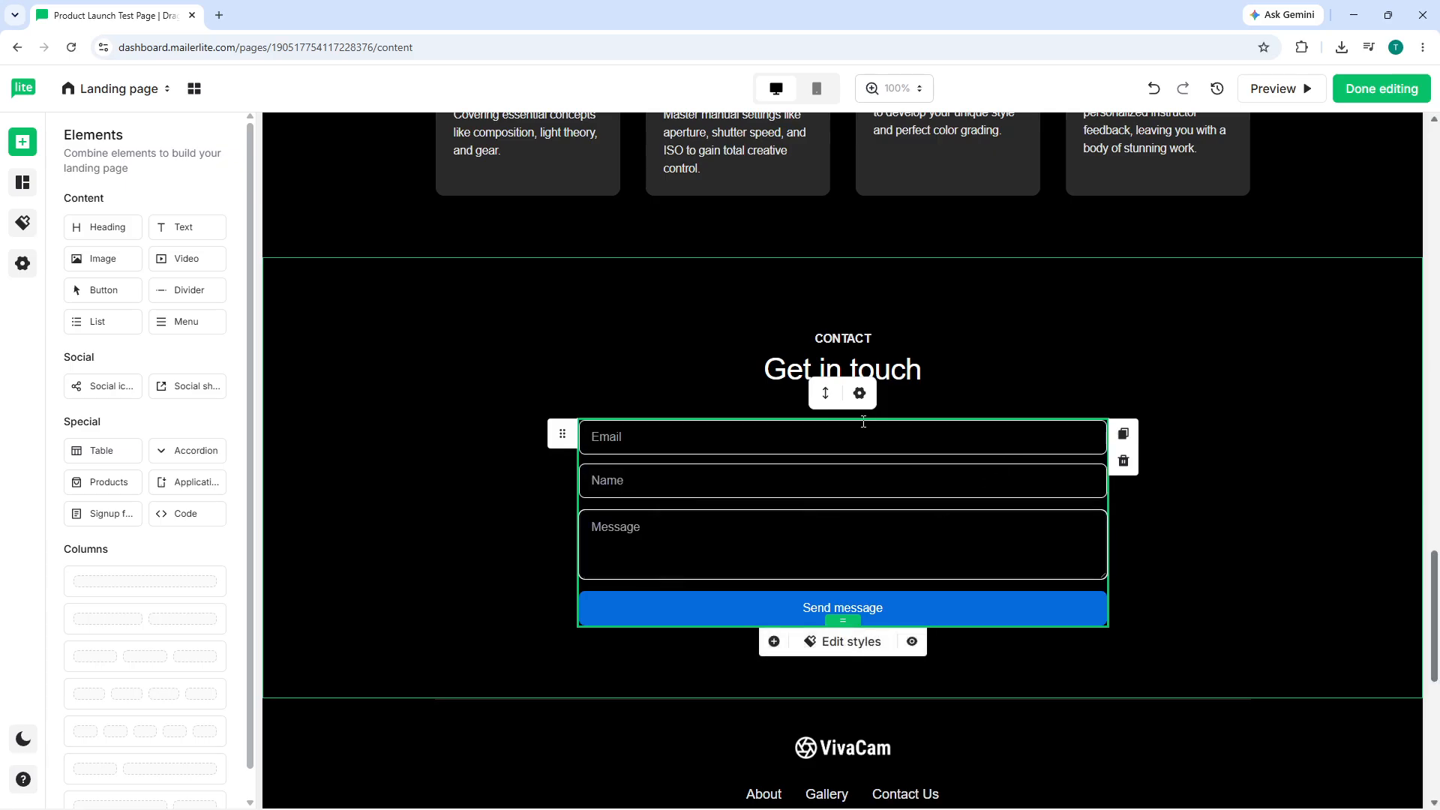
click(828, 393)
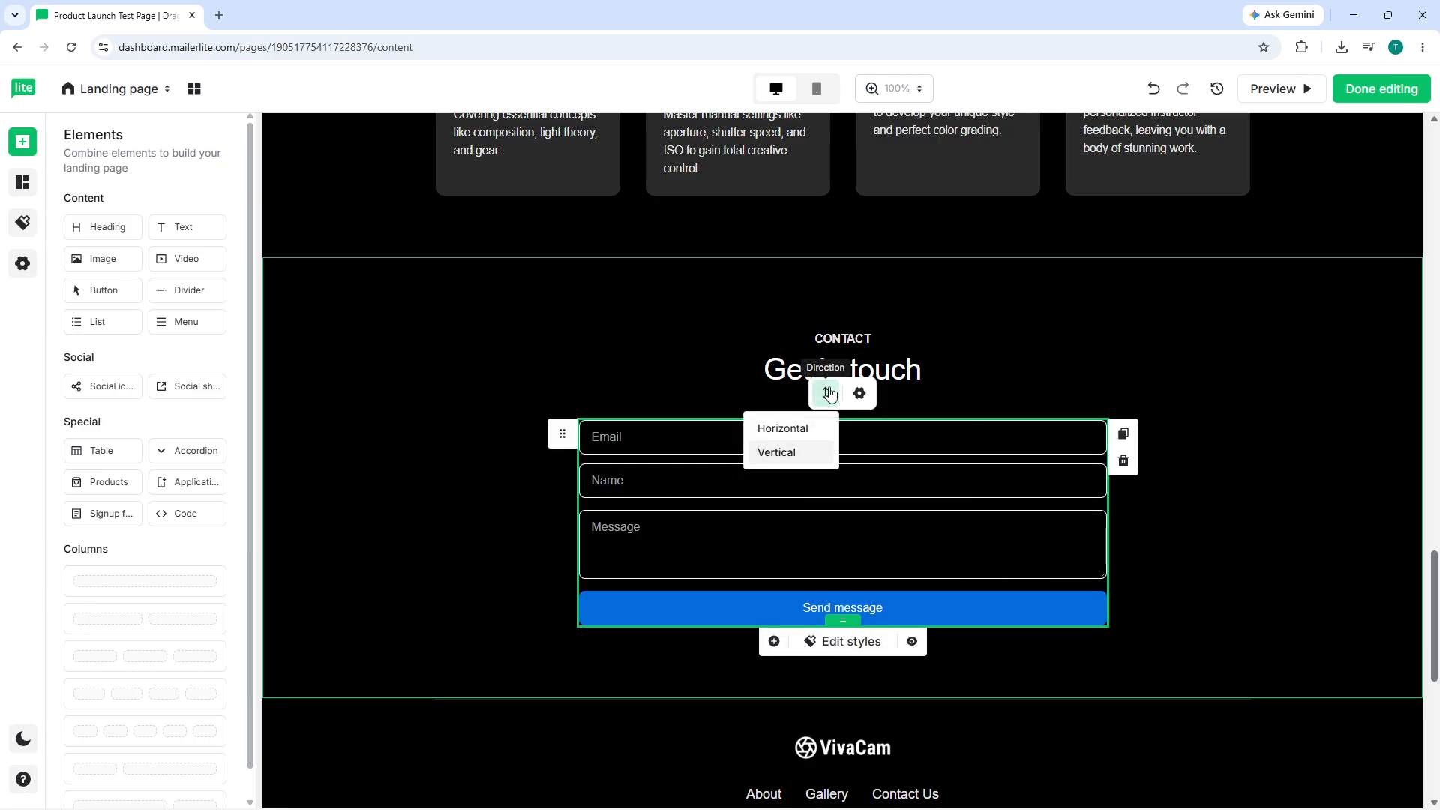
click(827, 394)
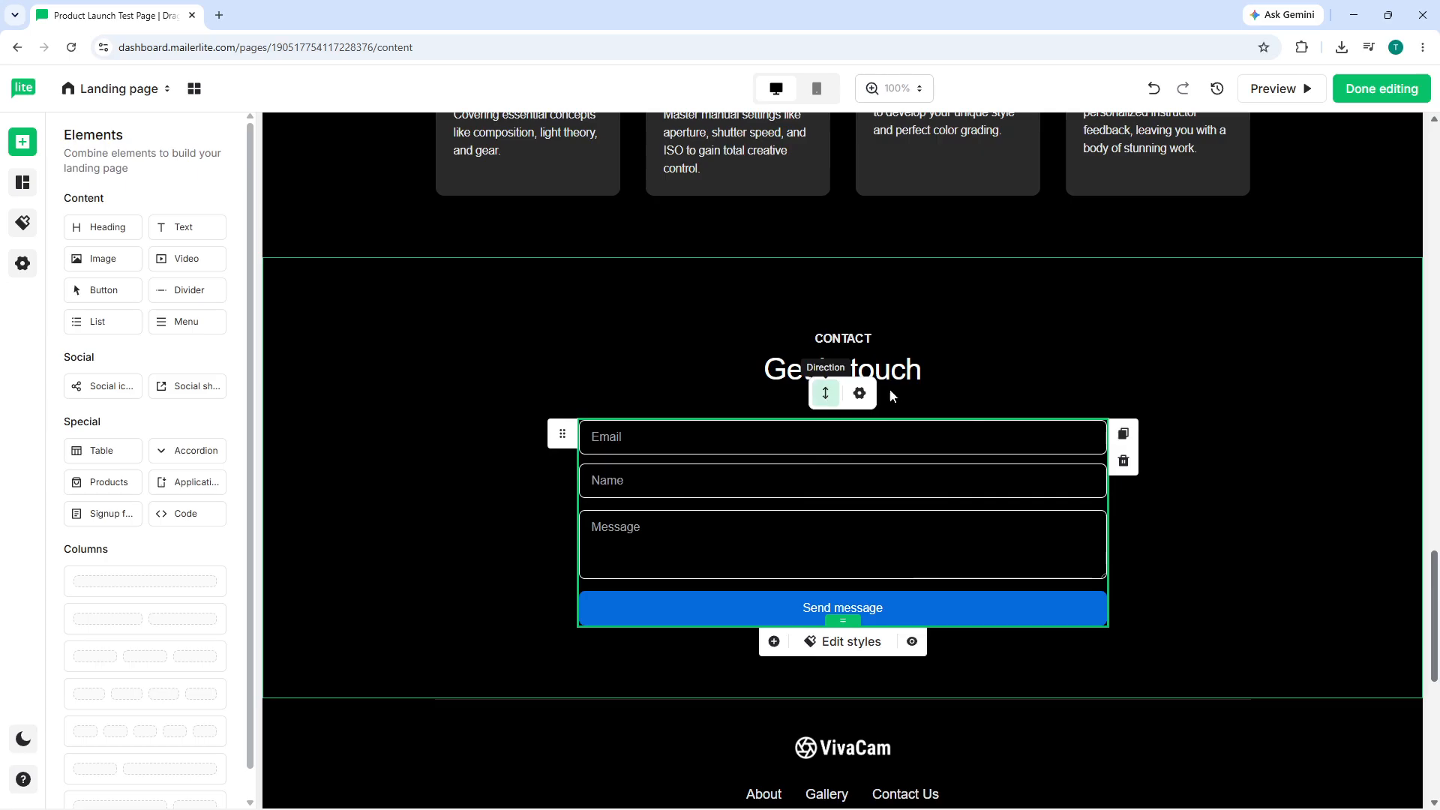
- Duplicate the contact form block and delete one of the two forms
click(1123, 435)
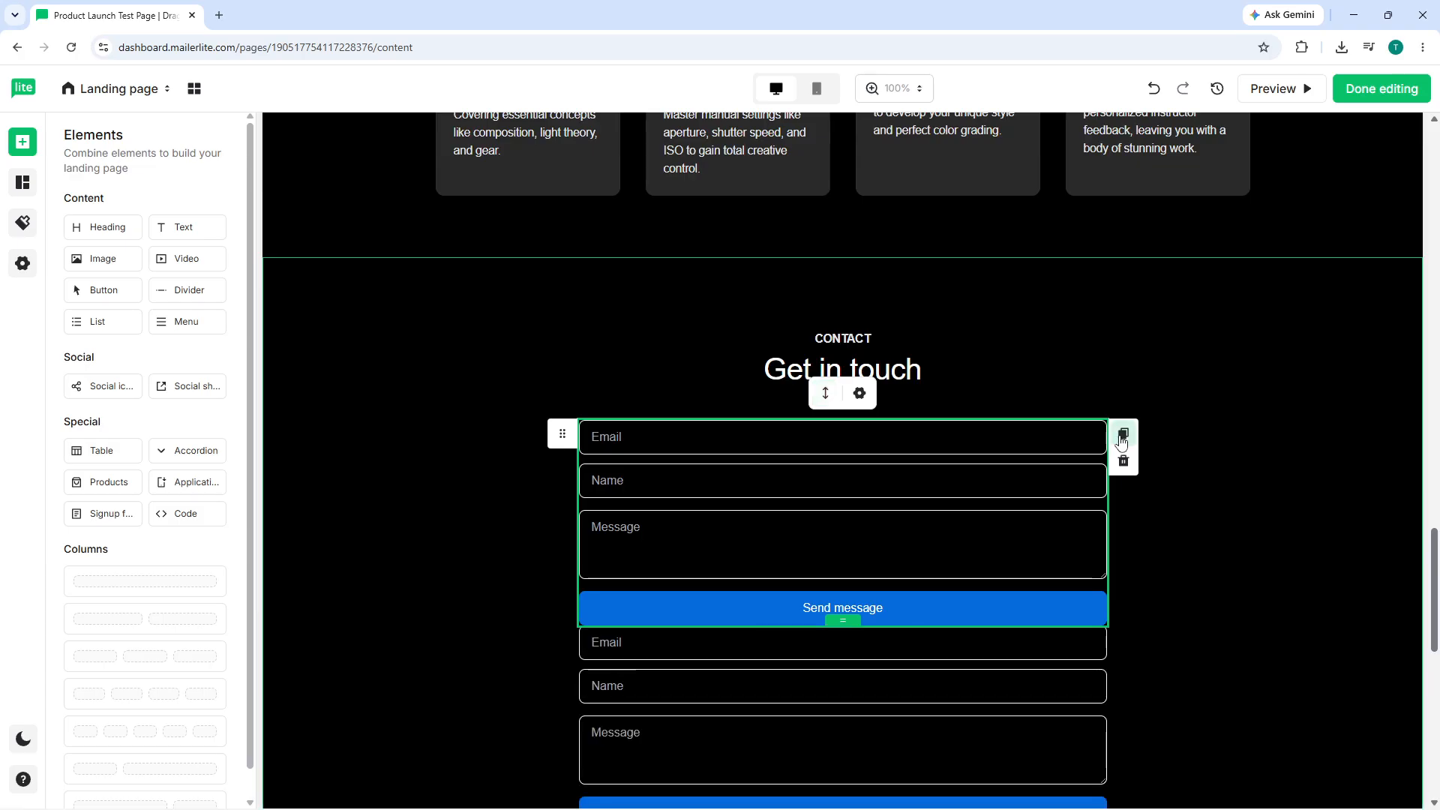
scroll(984, 568, down, 6)
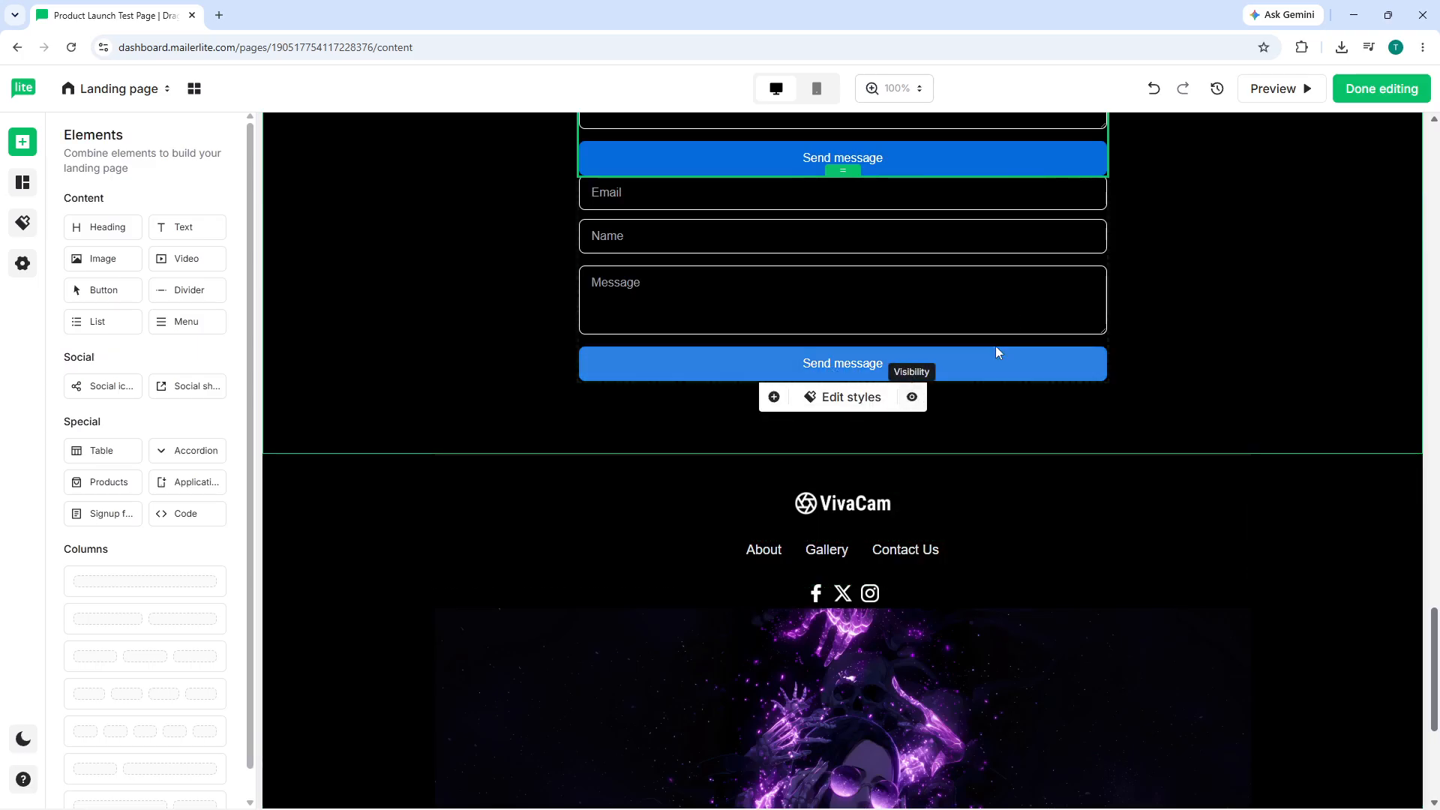
scroll(998, 345, up, 6)
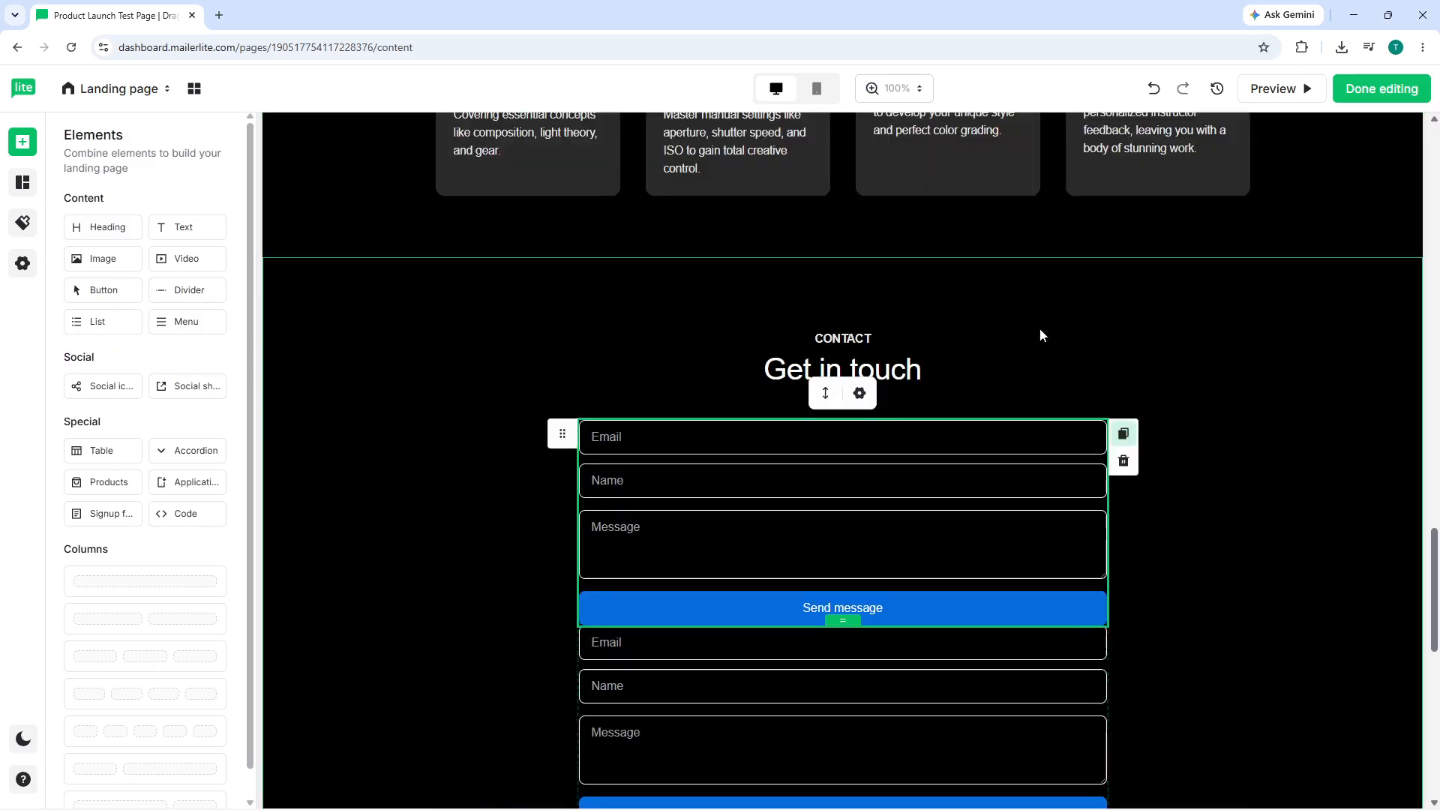
click(1122, 462)
- Turn on the Cards style for the "Get in touch" contact form and reselect the form block
click(892, 479)
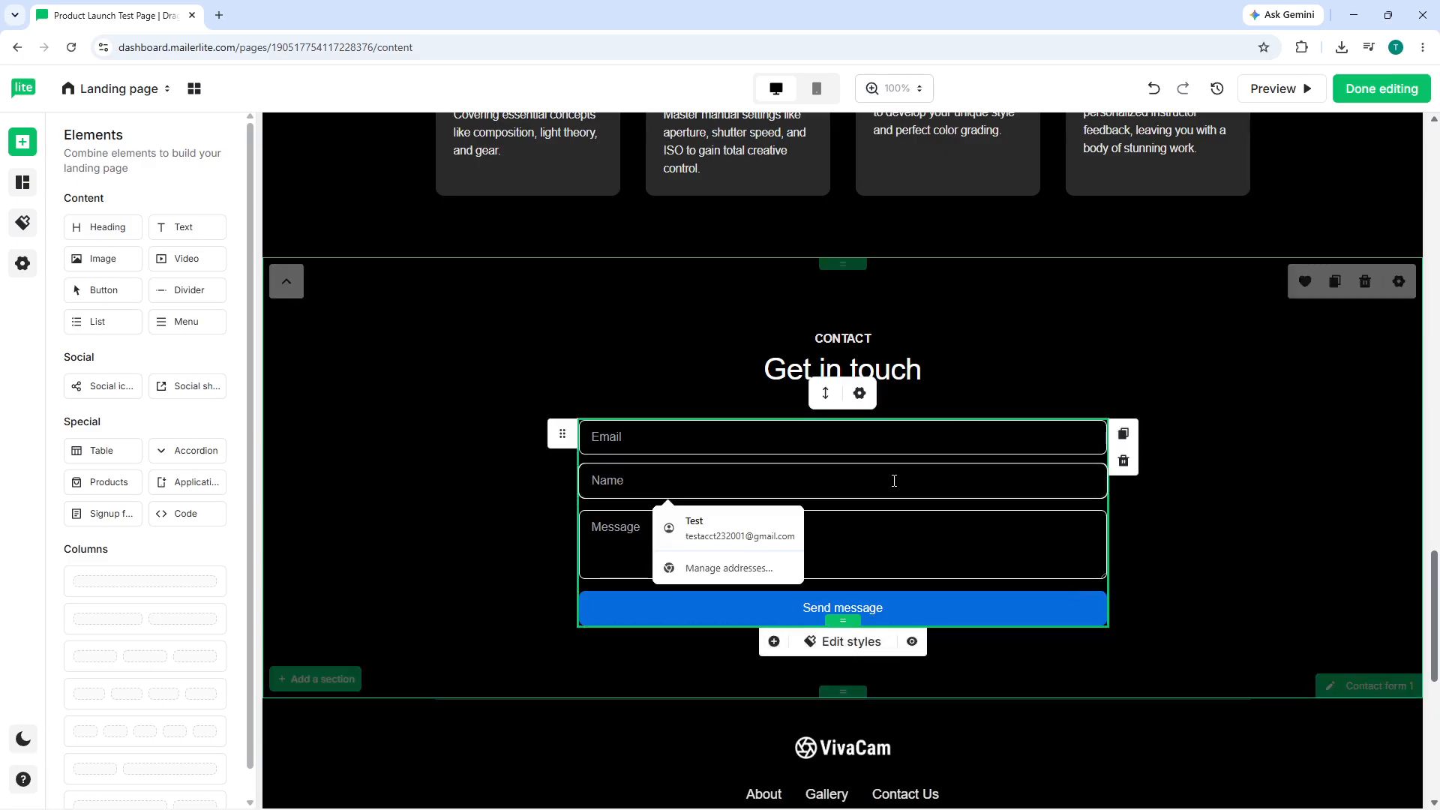
click(691, 448)
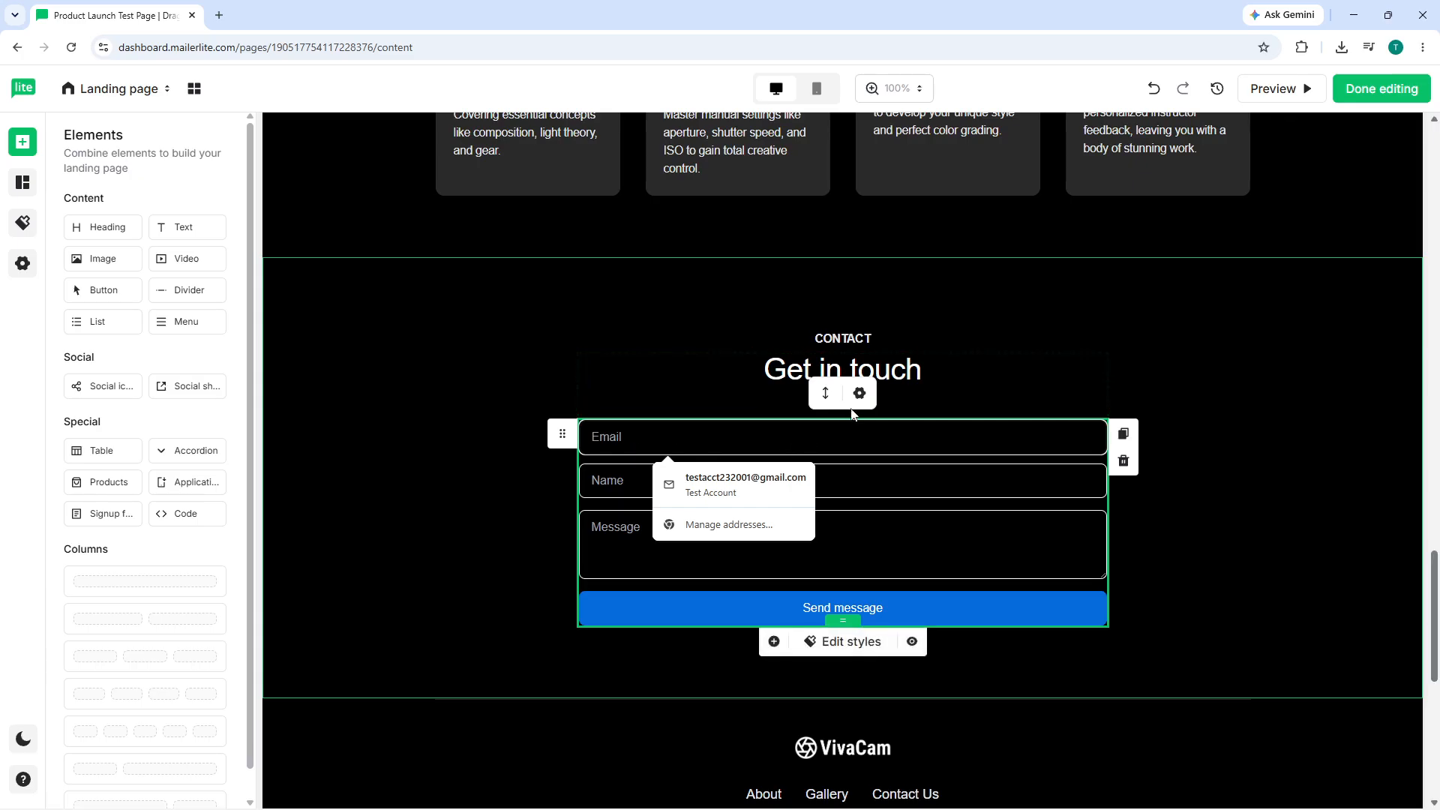
click(566, 434)
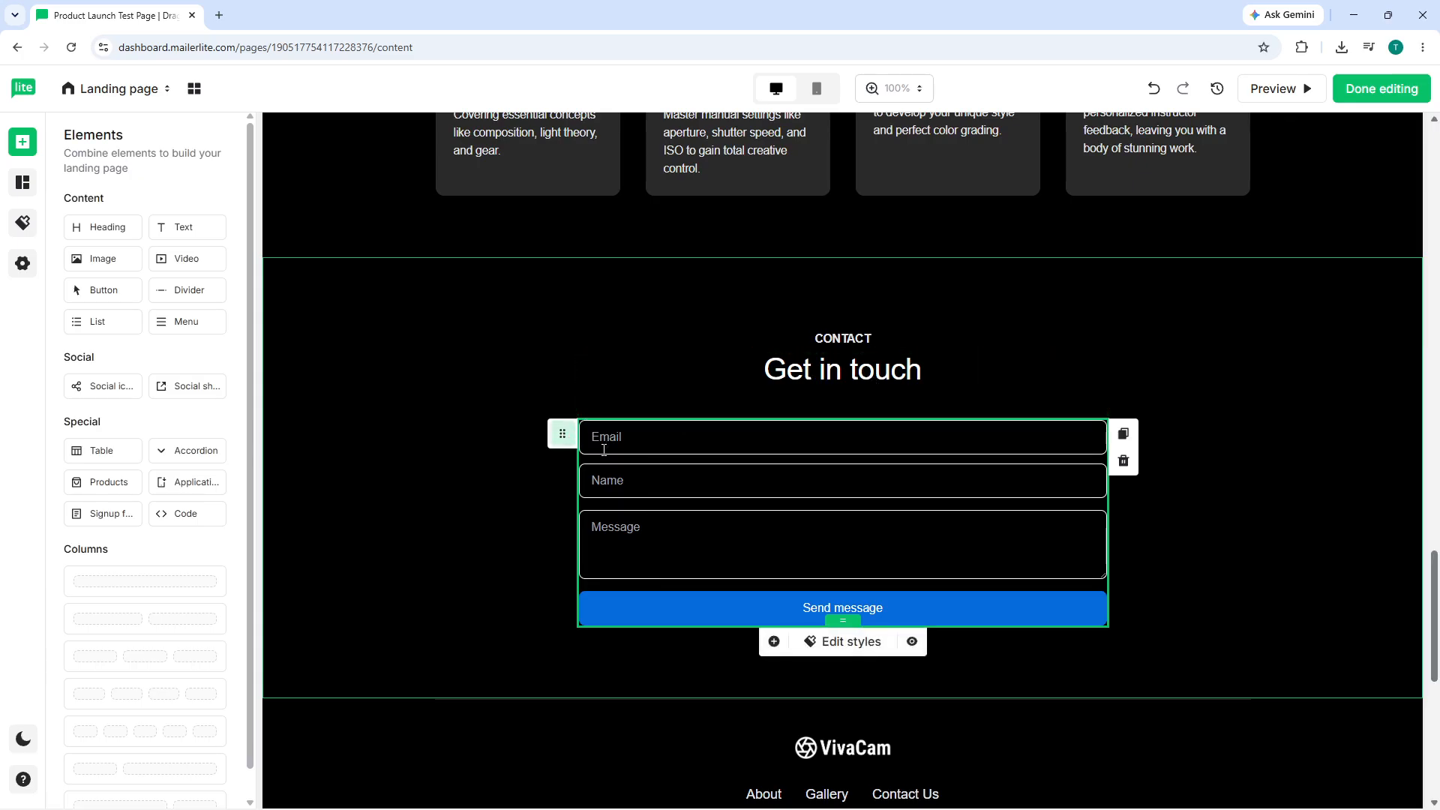
click(806, 649)
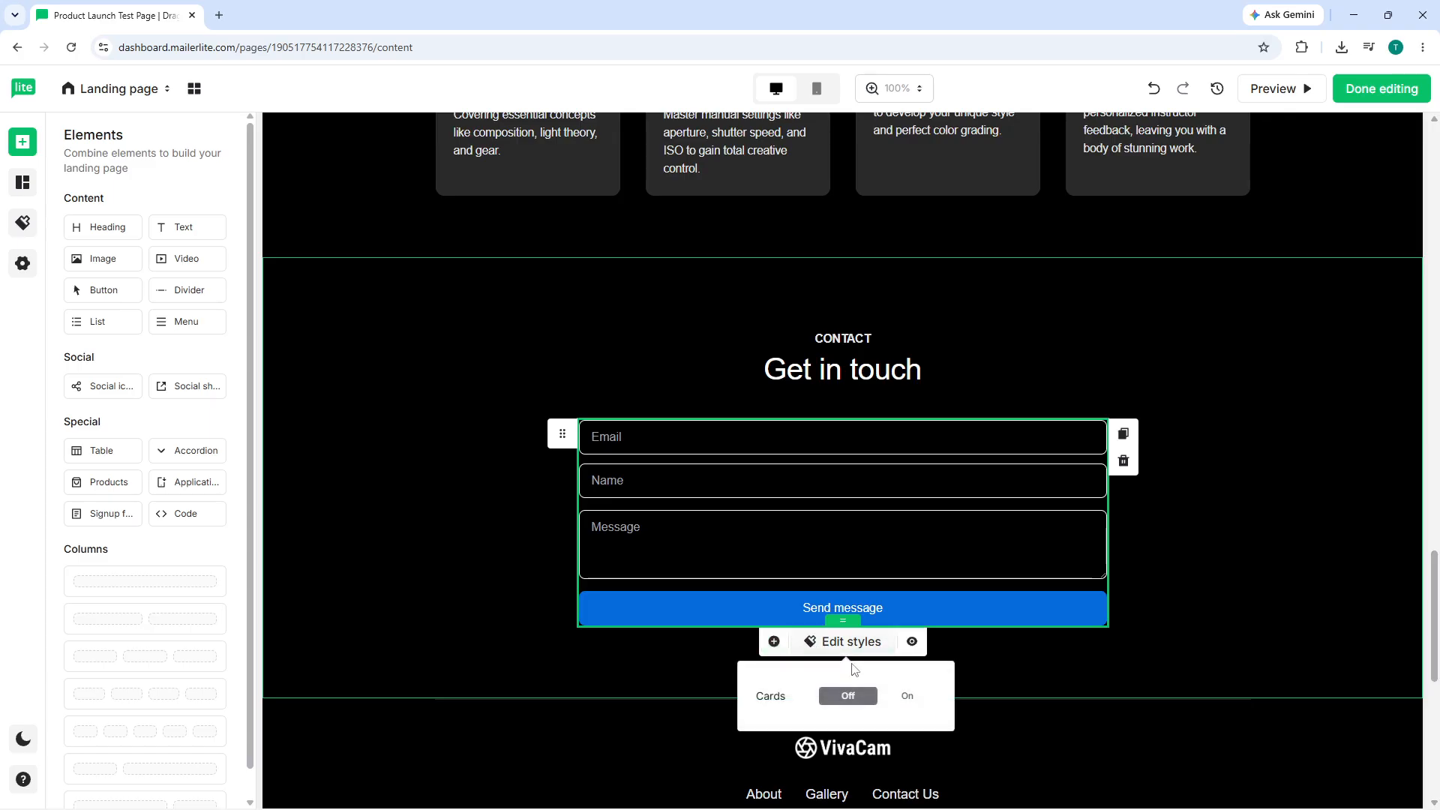
click(907, 695)
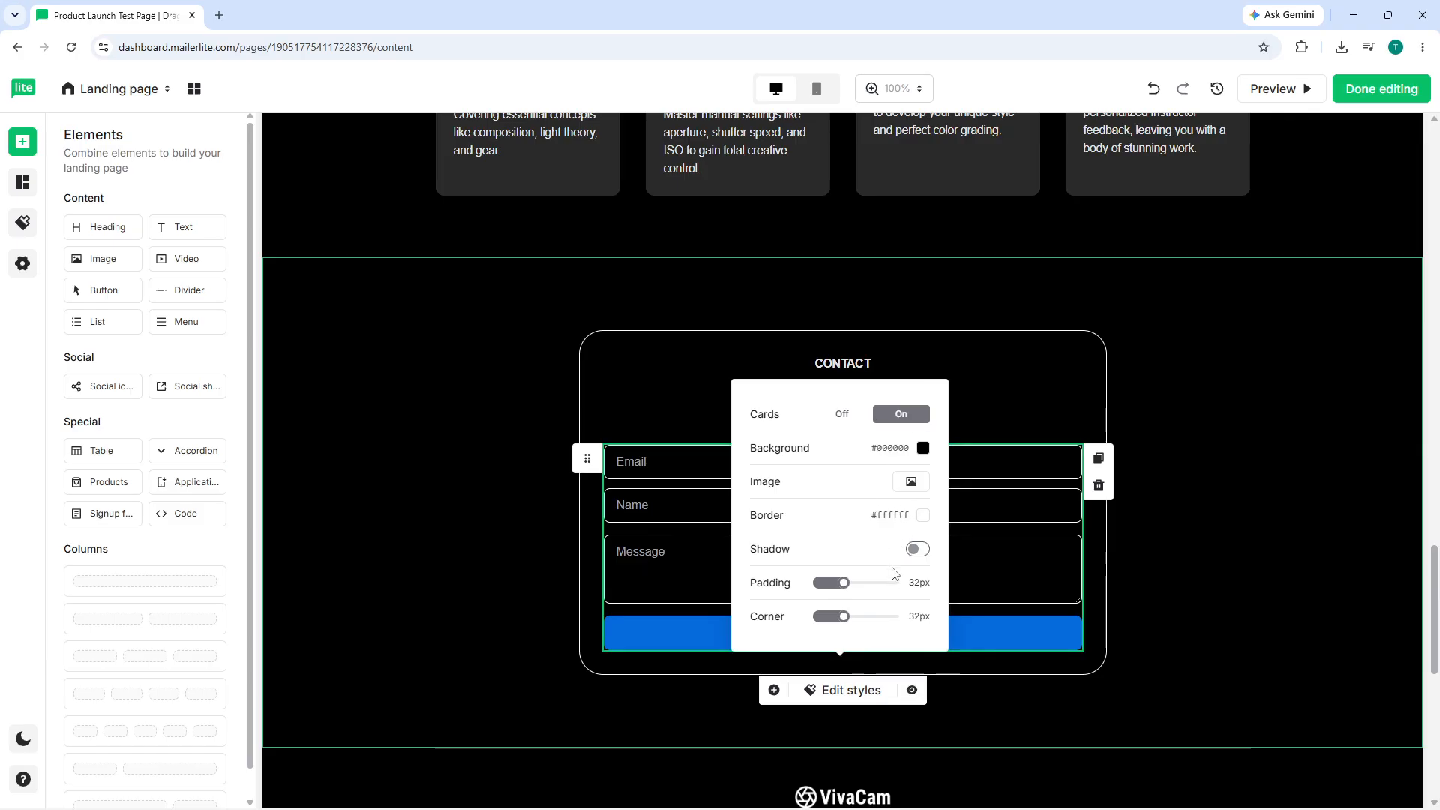
scroll(893, 574, down, 4)
scroll(1007, 412, up, 4)
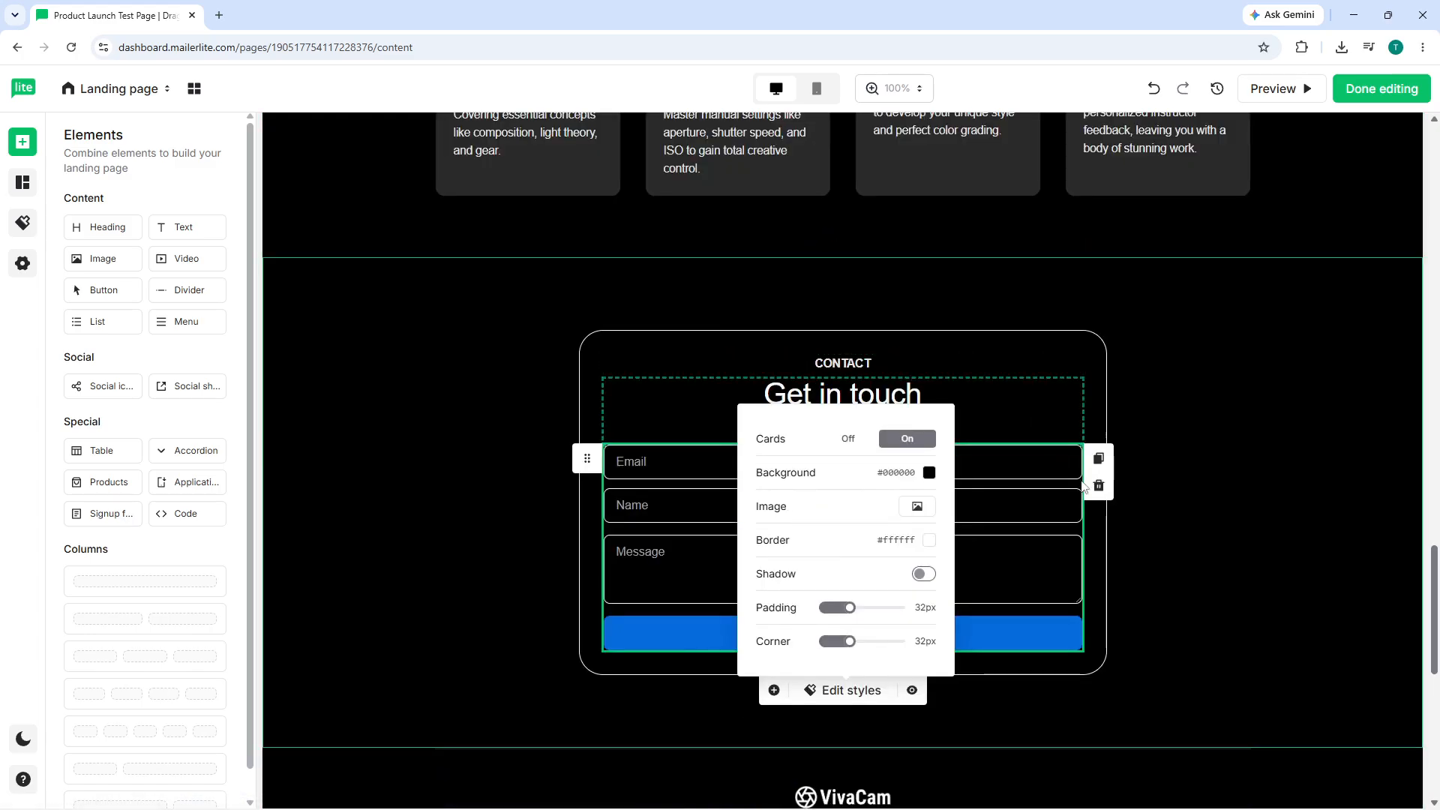
click(1135, 502)
click(1027, 496)
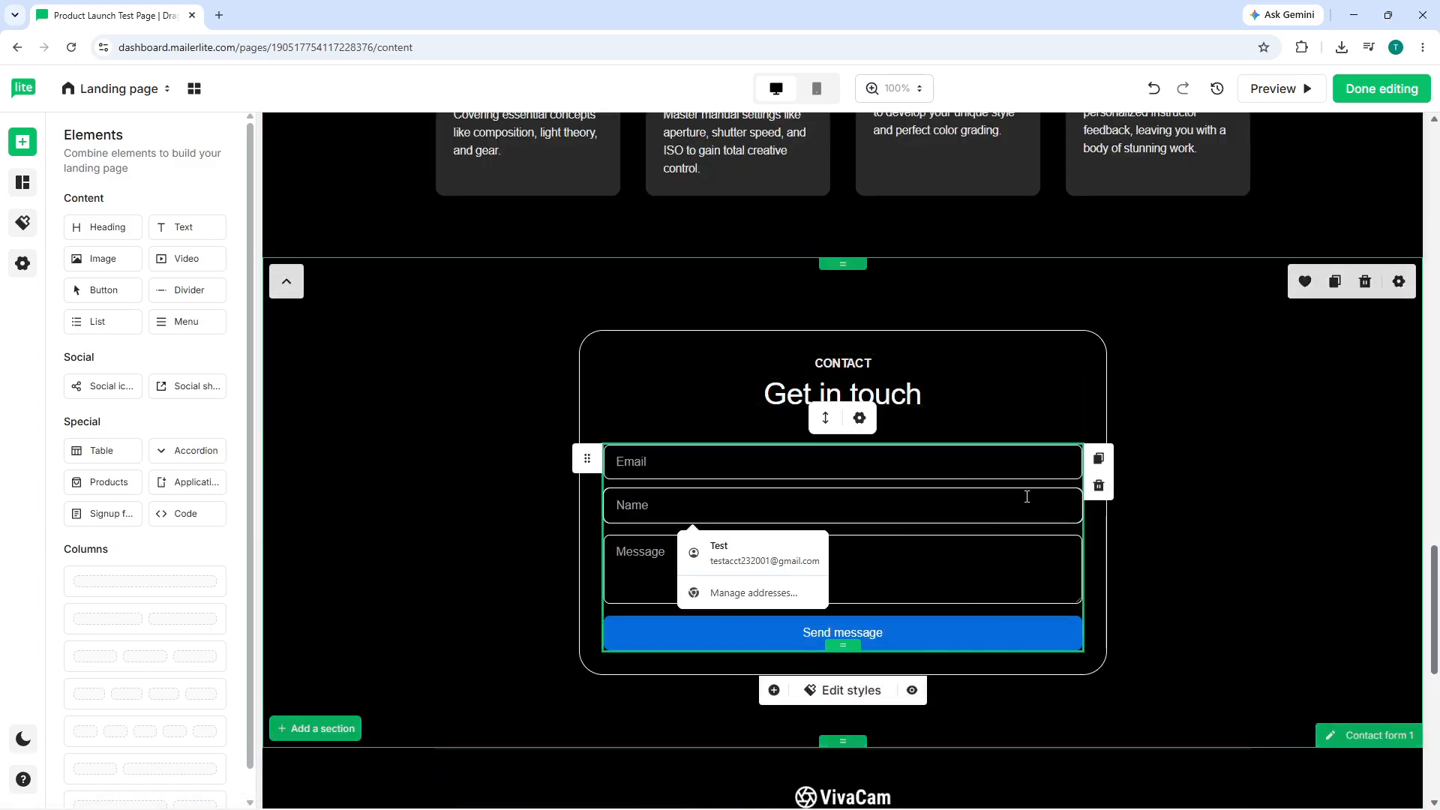
click(1180, 480)
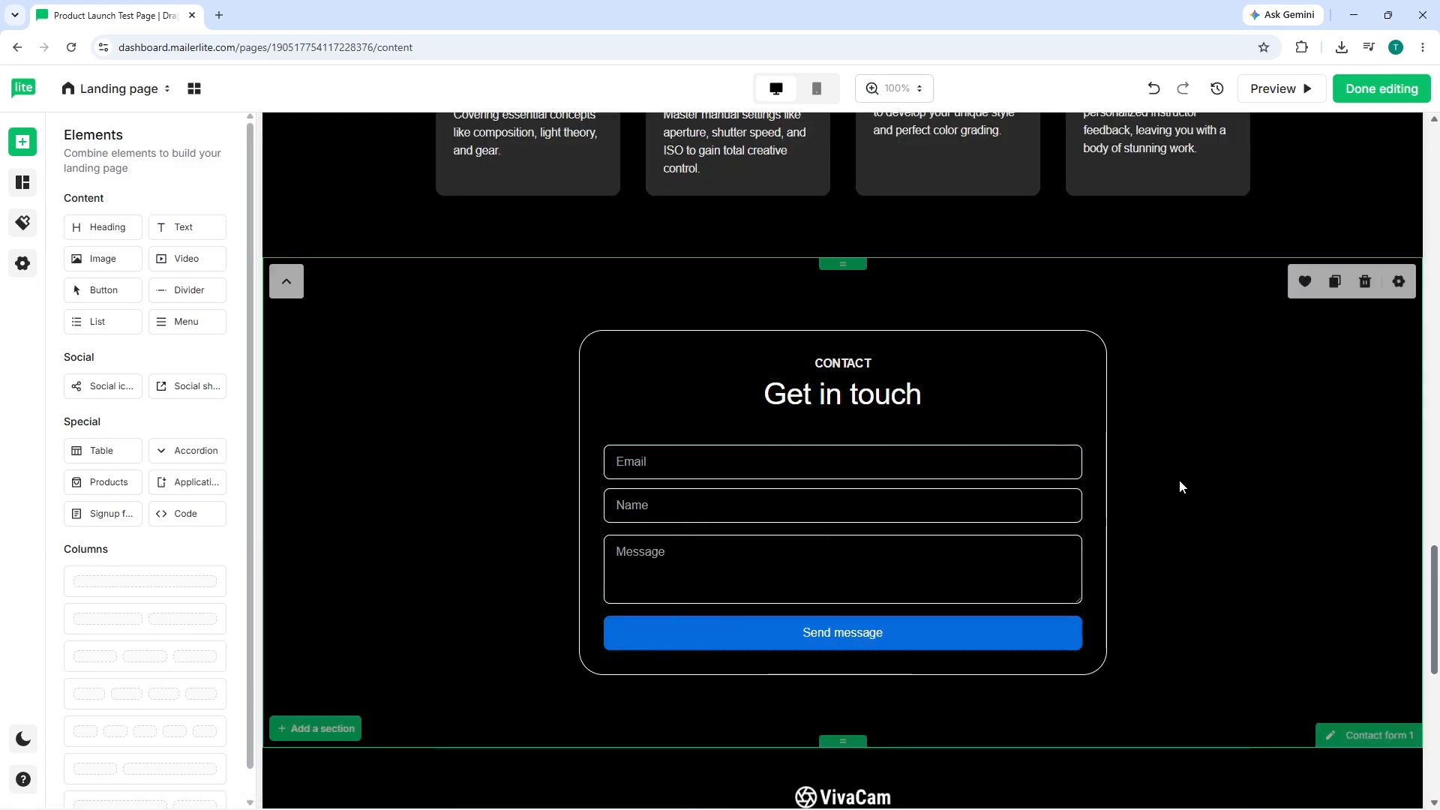
click(913, 462)
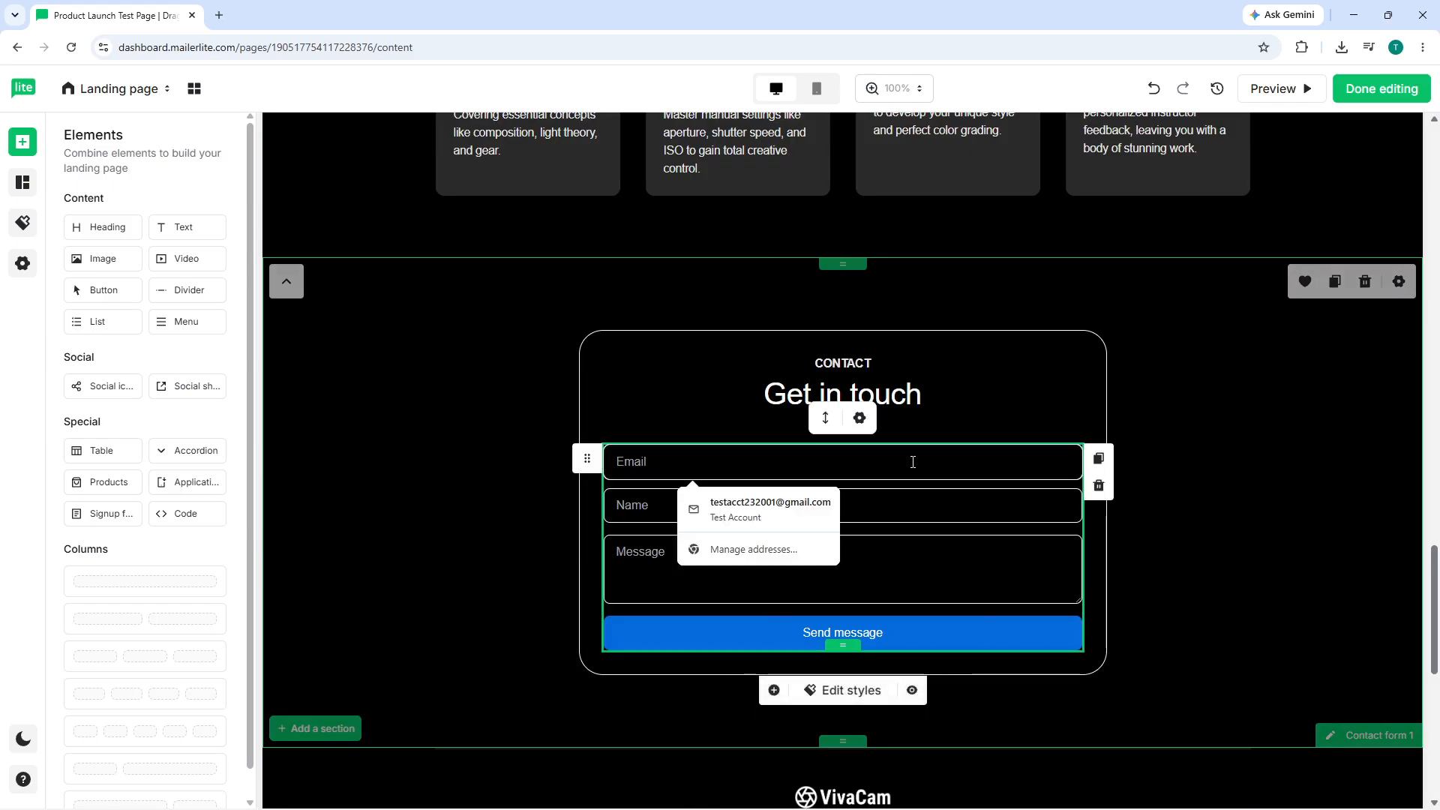
- Change the contact form's submit button text to "Join Now!", keeping the Secondary button style
click(893, 642)
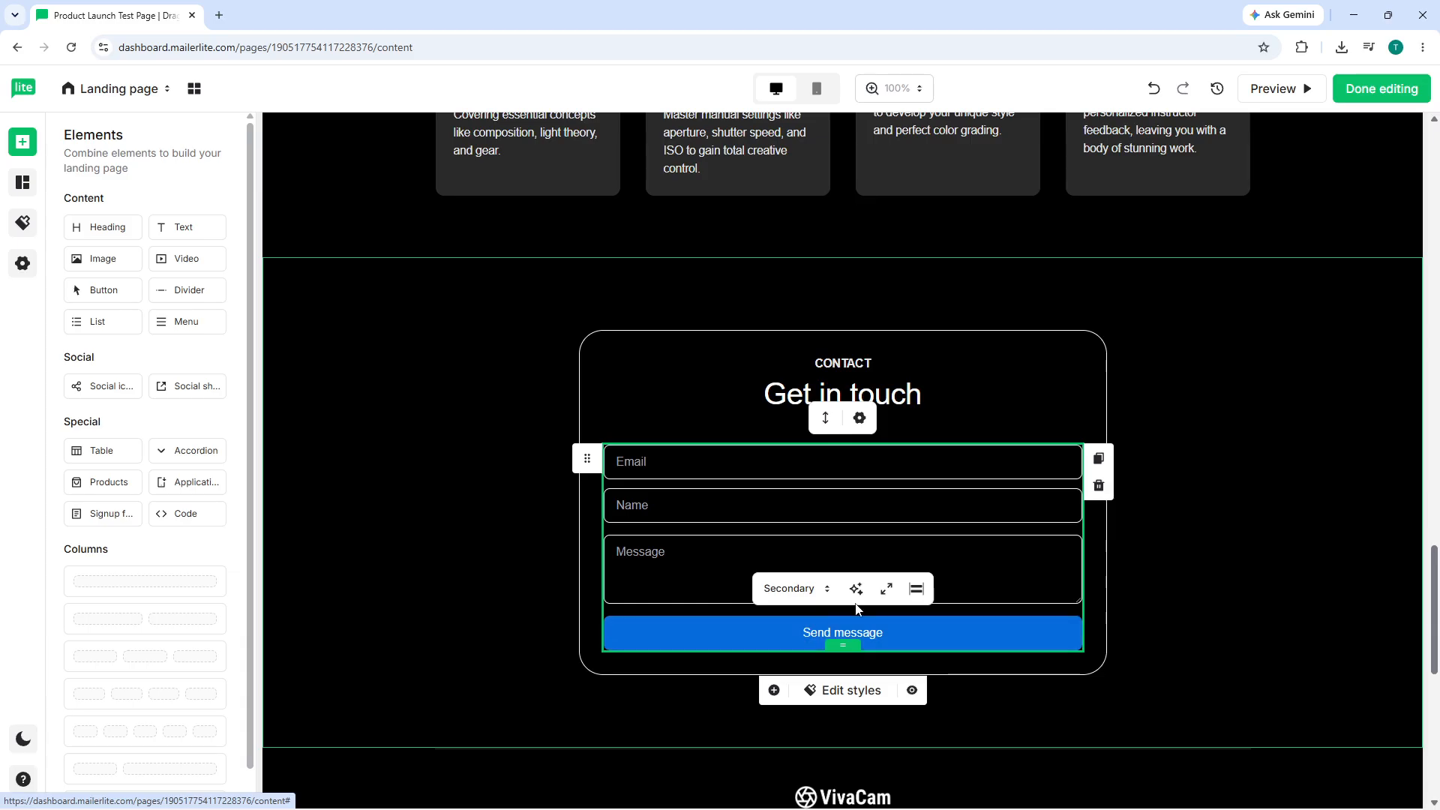
click(807, 592)
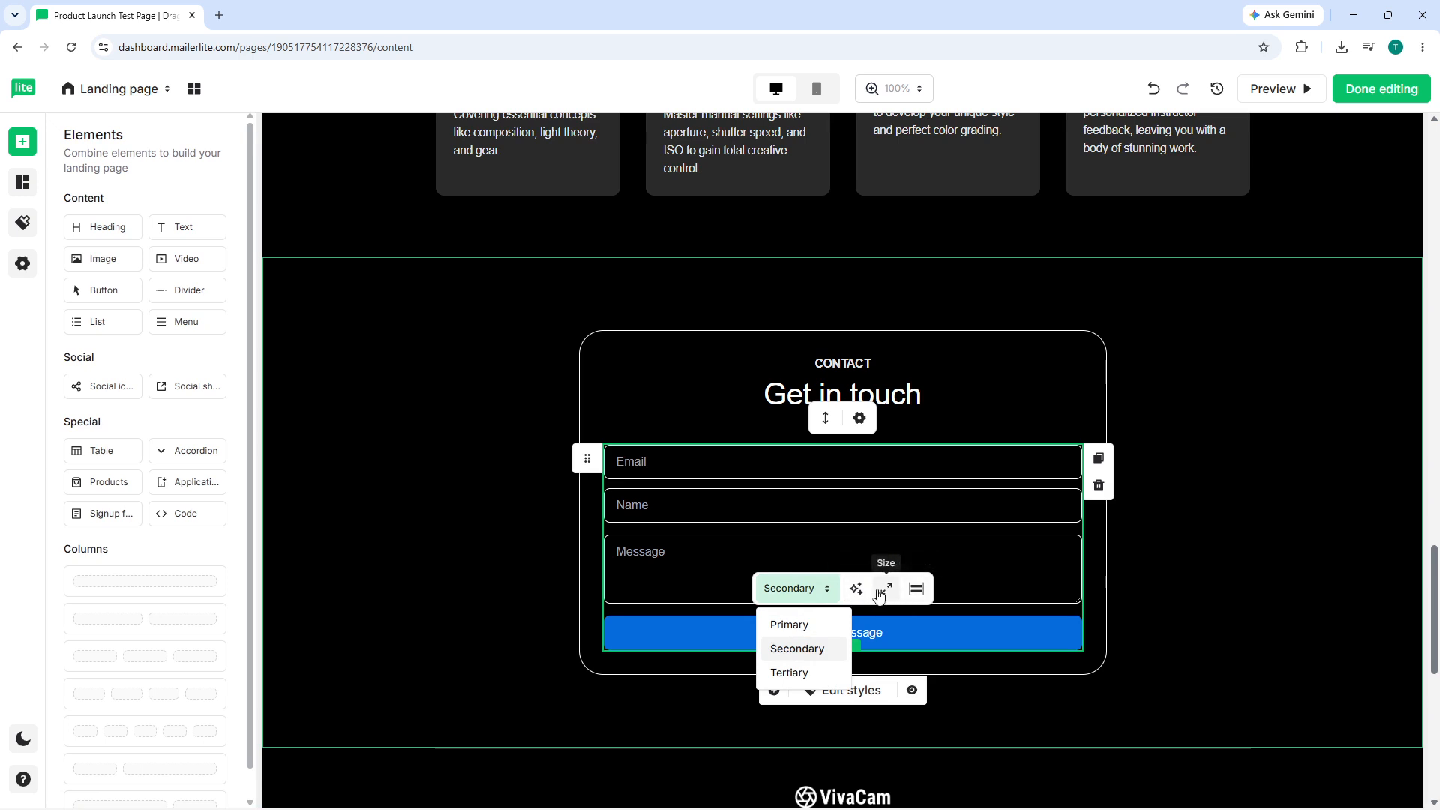
click(908, 635)
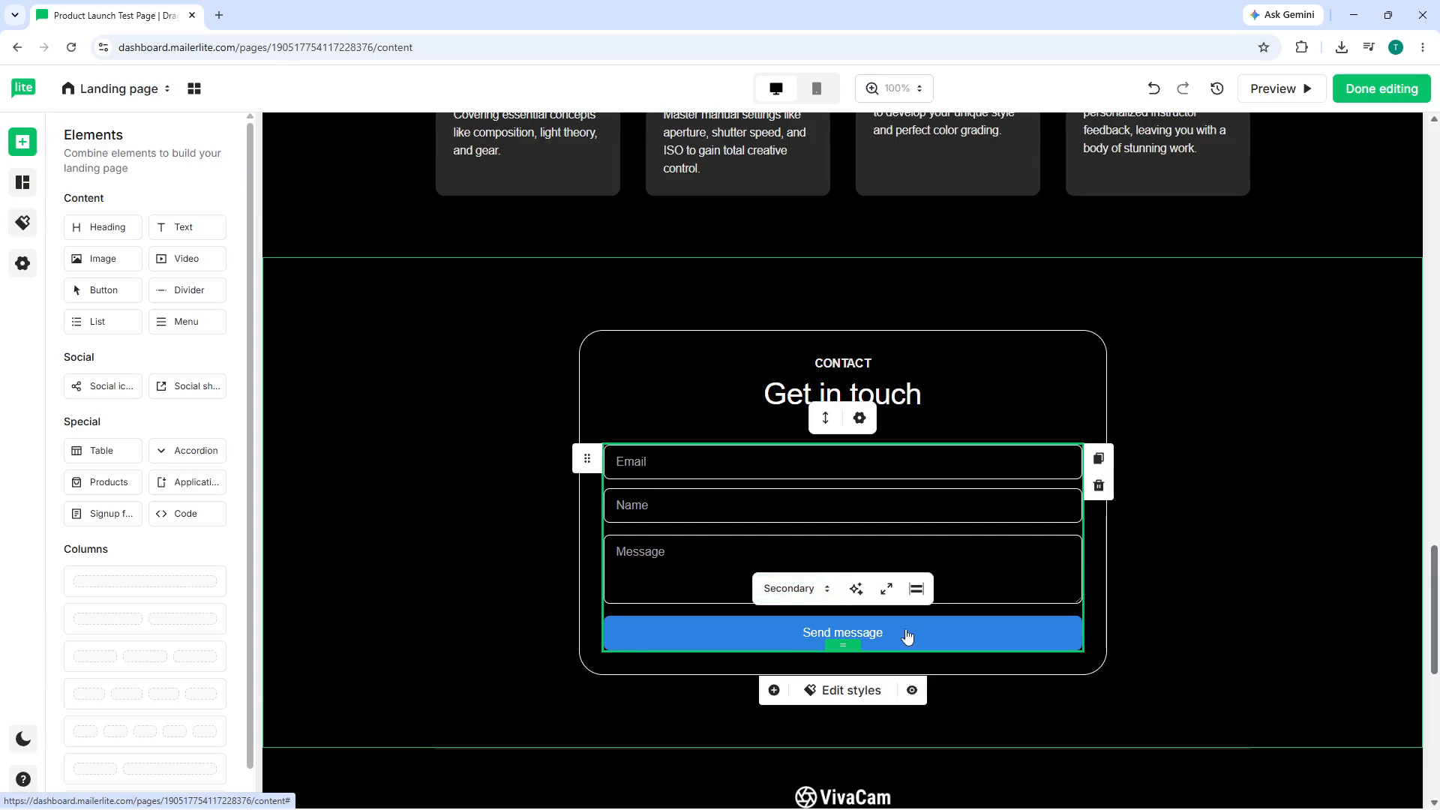
double_click(868, 636)
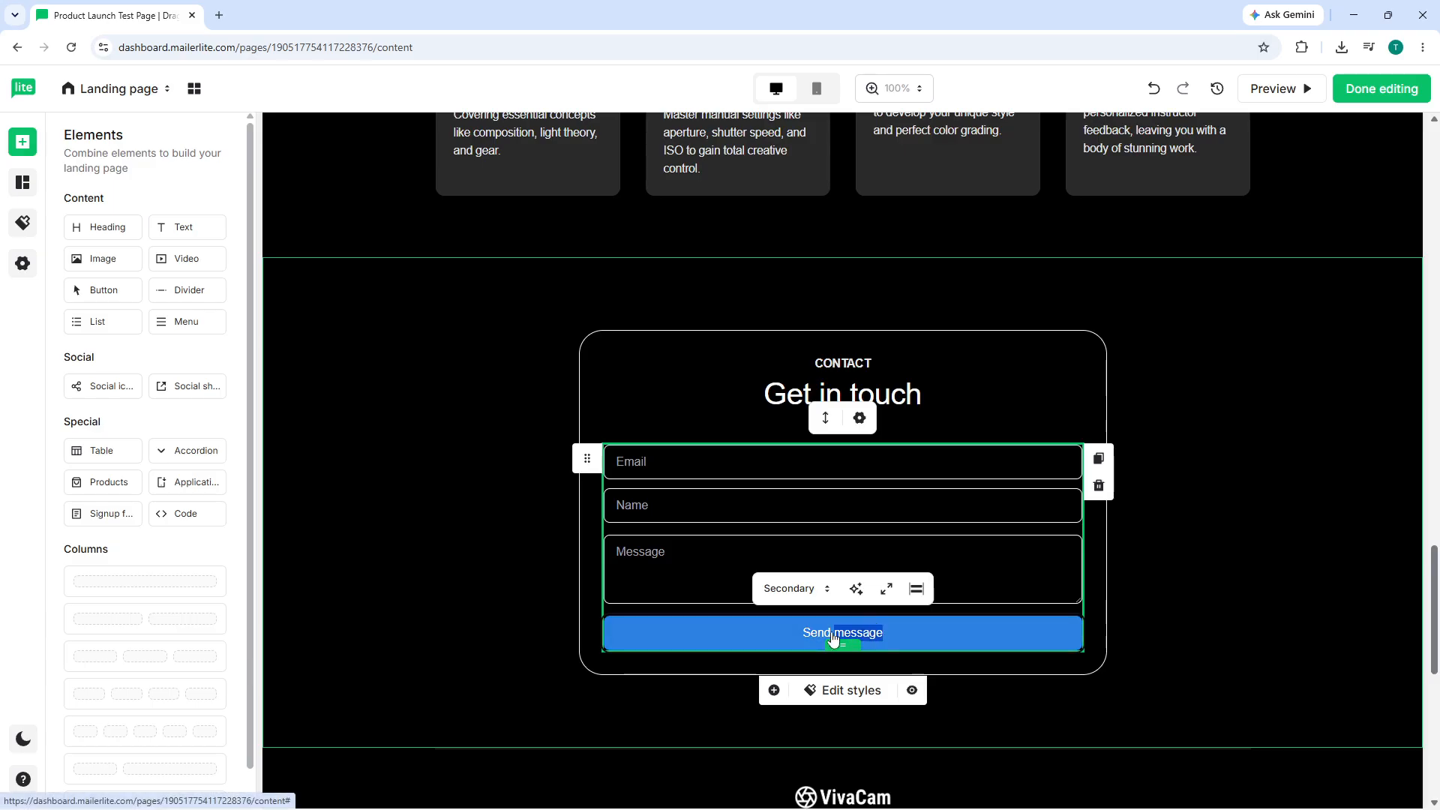
double_click(805, 636)
drag(803, 638, 900, 642)
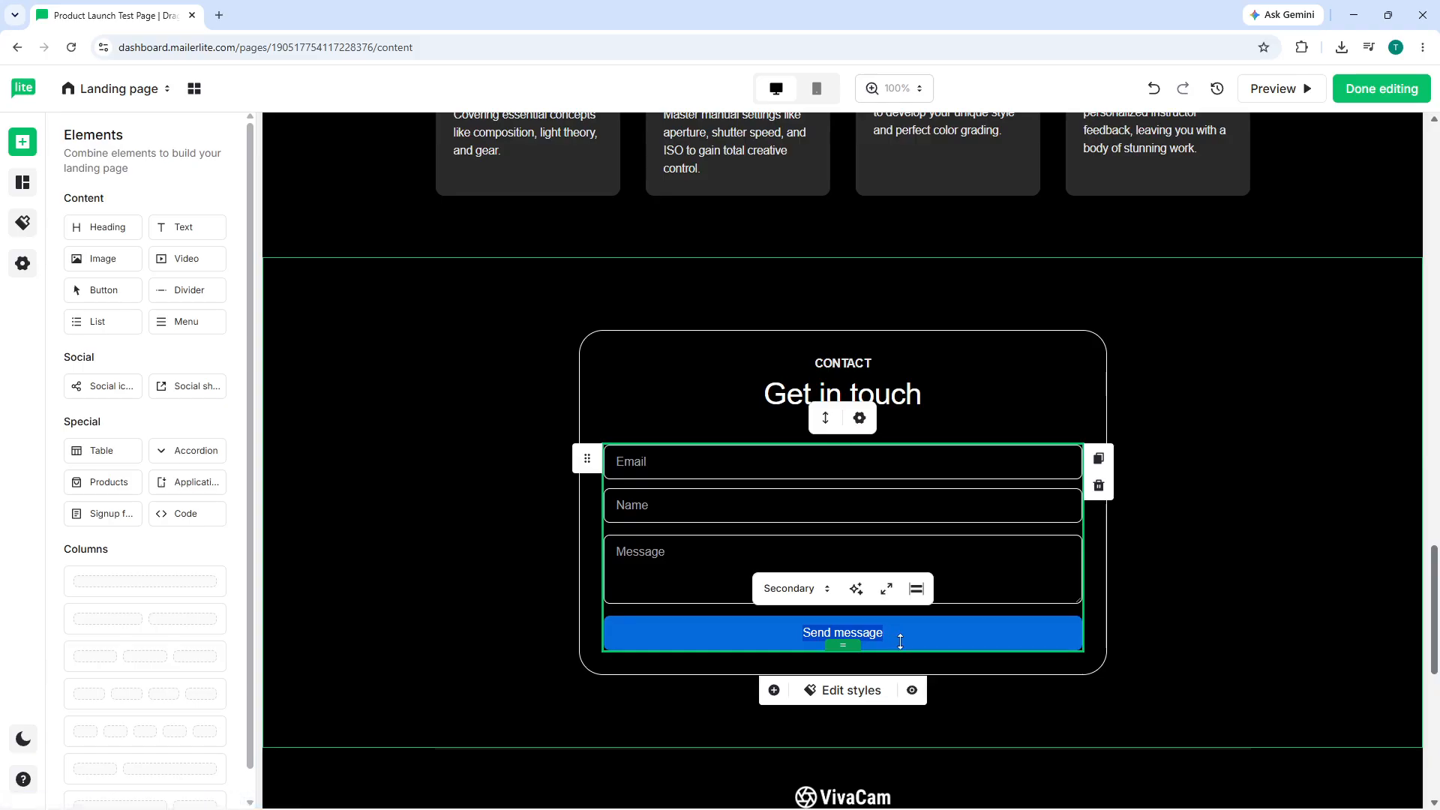
text(Join No)
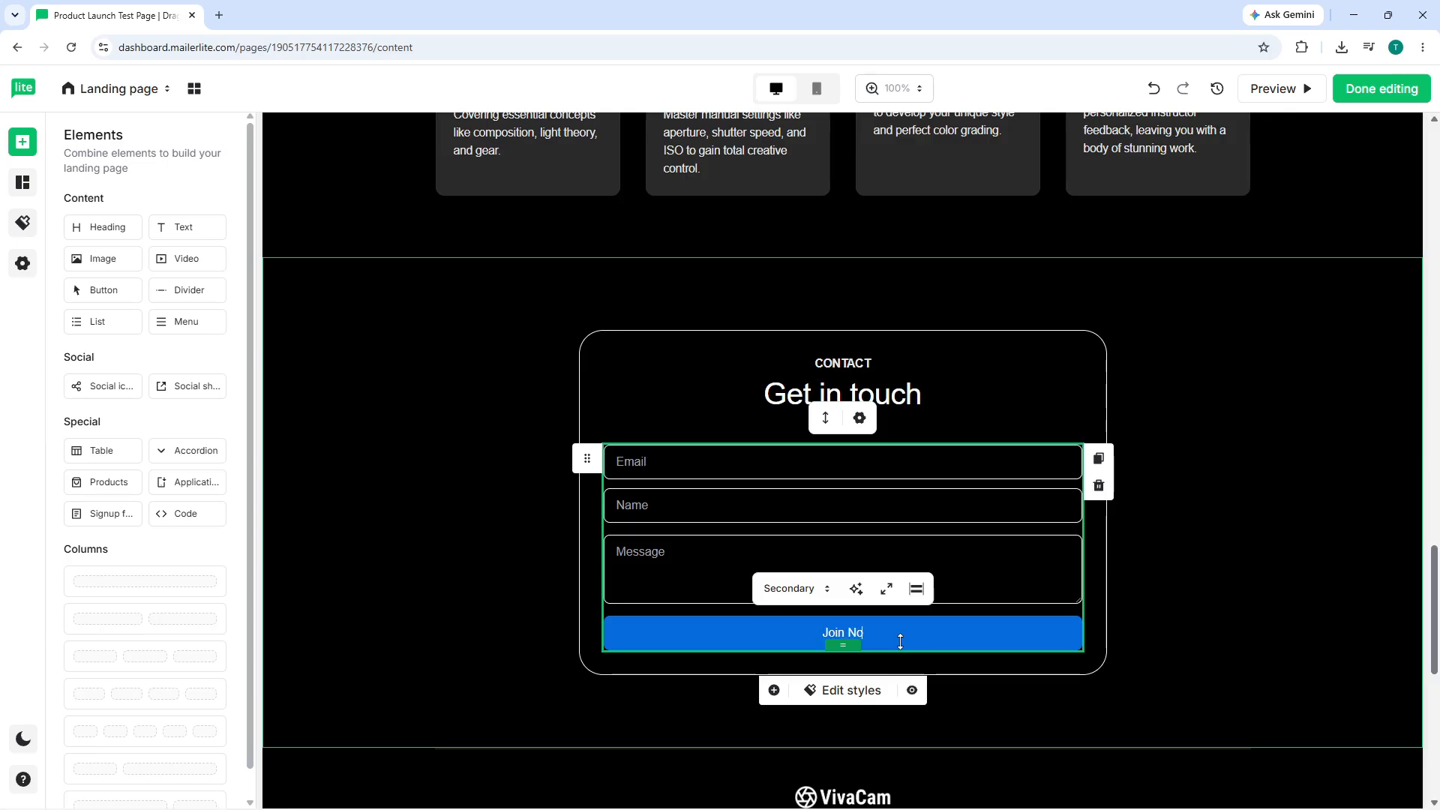
text(w!)
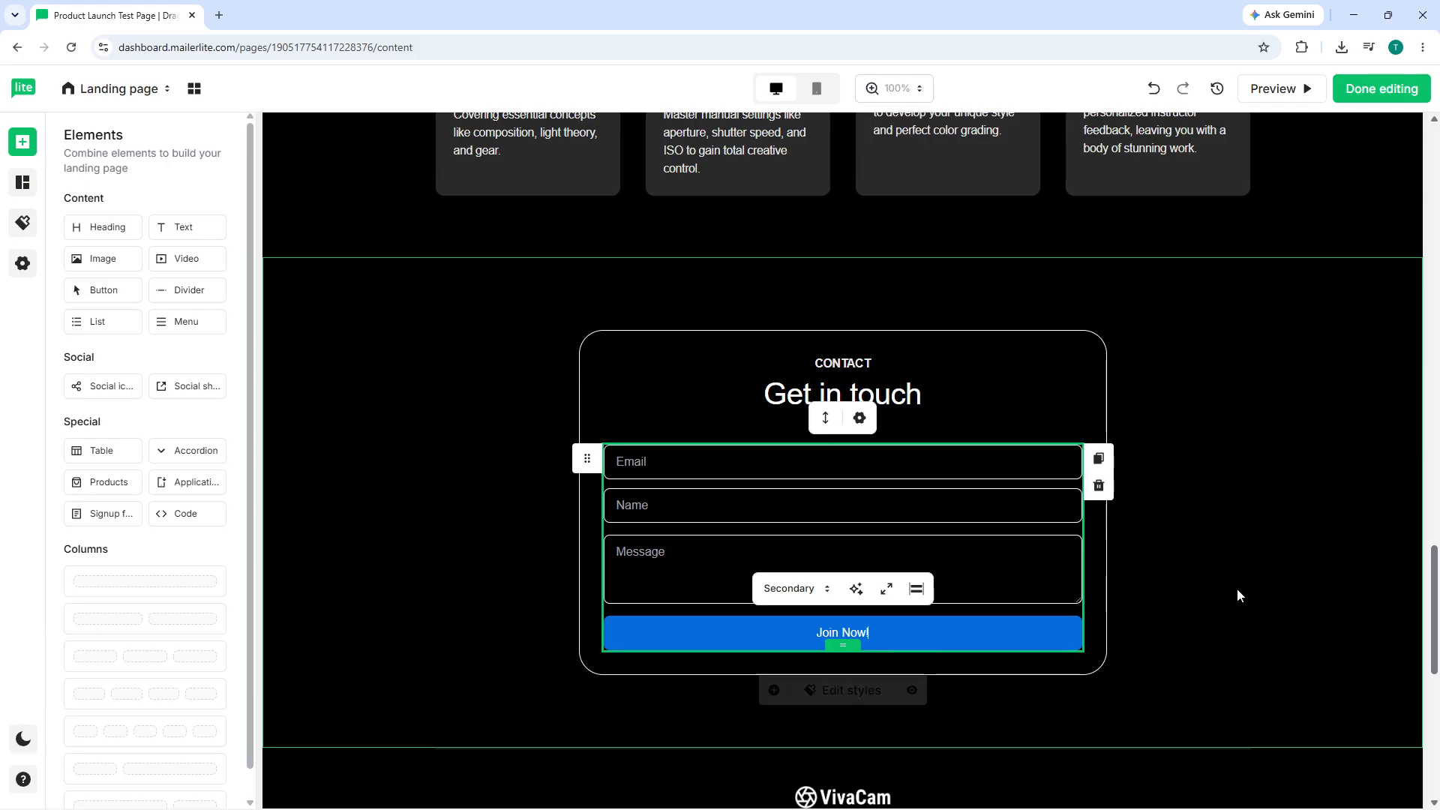
- Set the border color of the contact form's card to the dark red #874343
click(859, 688)
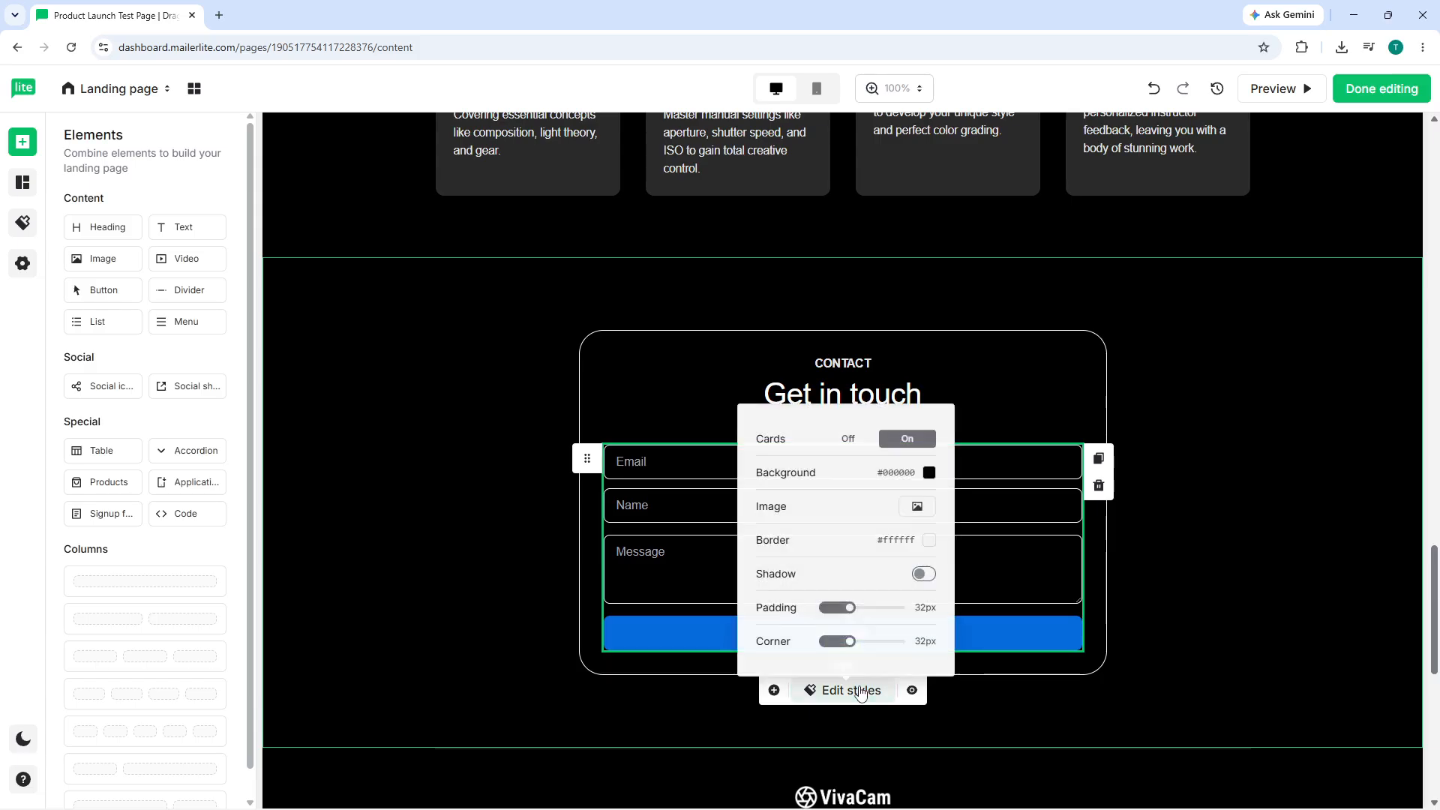
click(928, 542)
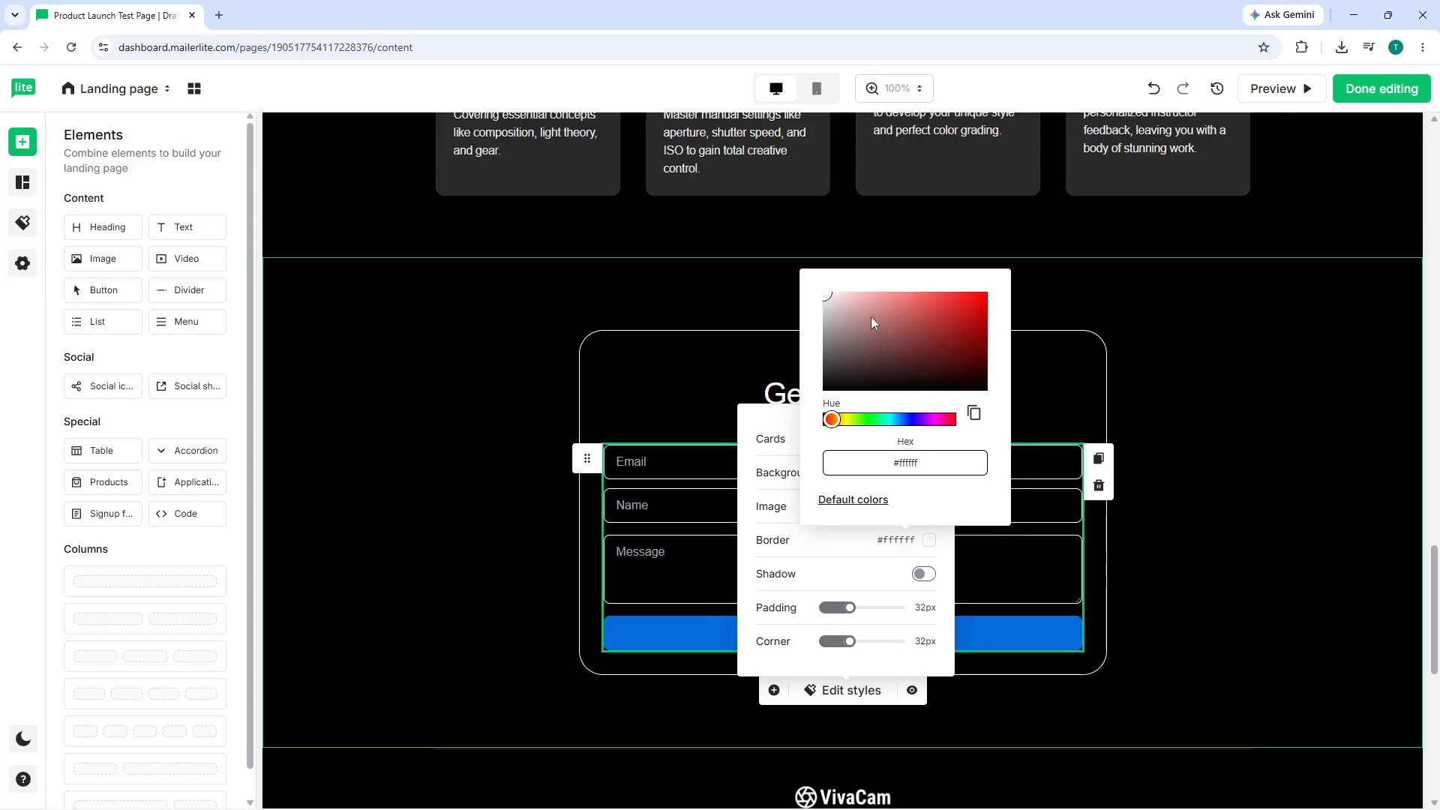
drag(876, 315, 907, 339)
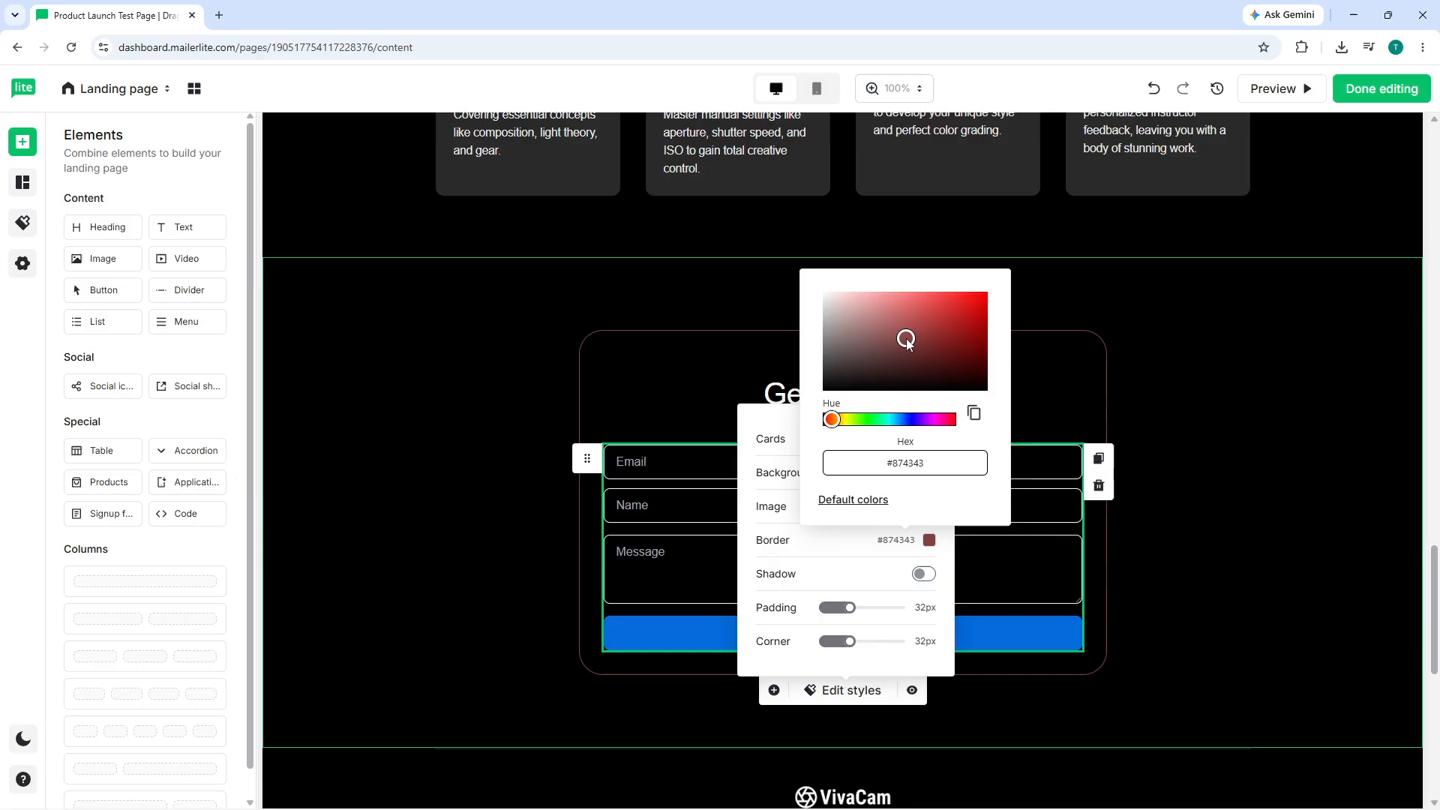
click(1209, 471)
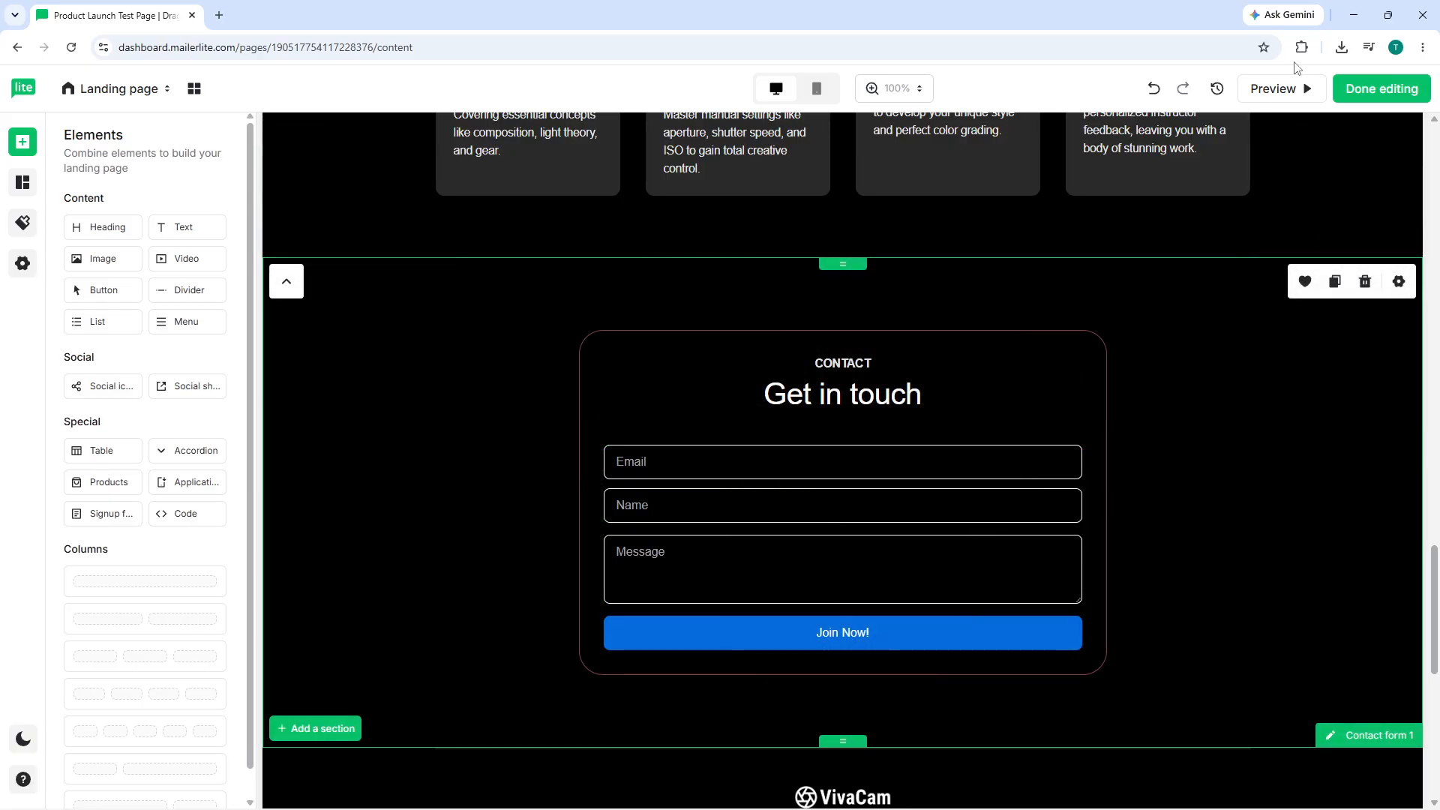
- Preview the landing page, check the mobile and desktop views, and find the contact form in the desktop preview
click(1275, 88)
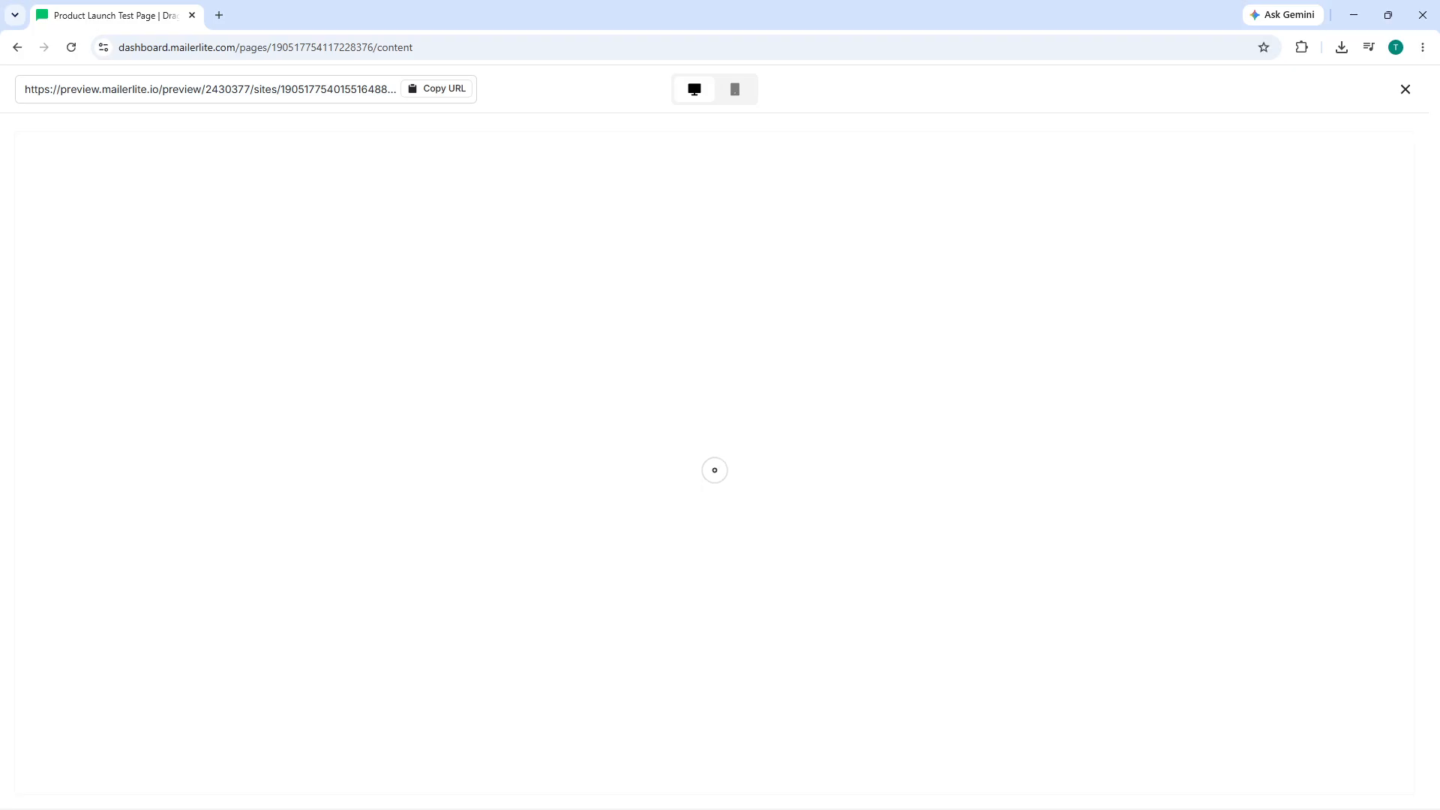
click(735, 91)
click(697, 93)
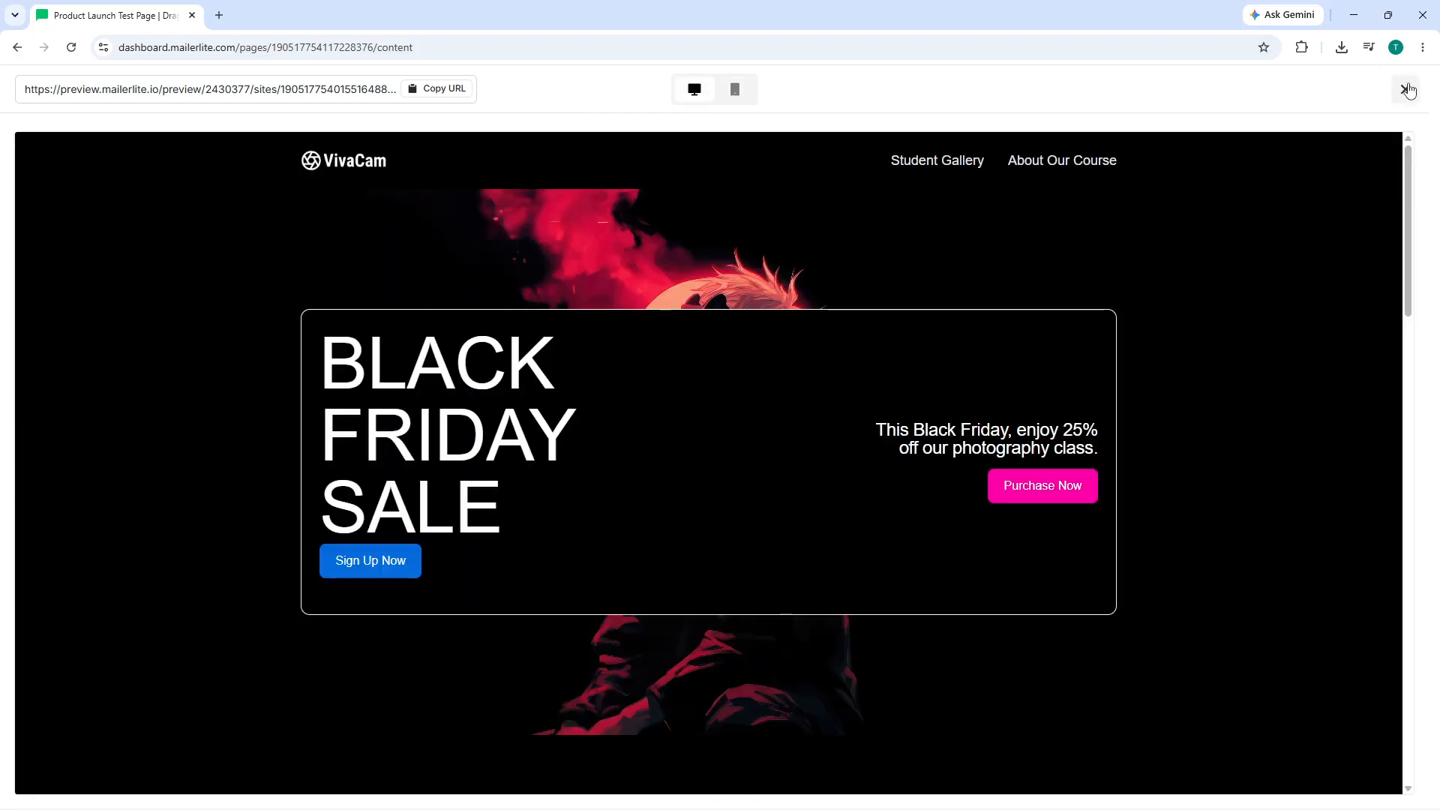
scroll(772, 330, down, 15)
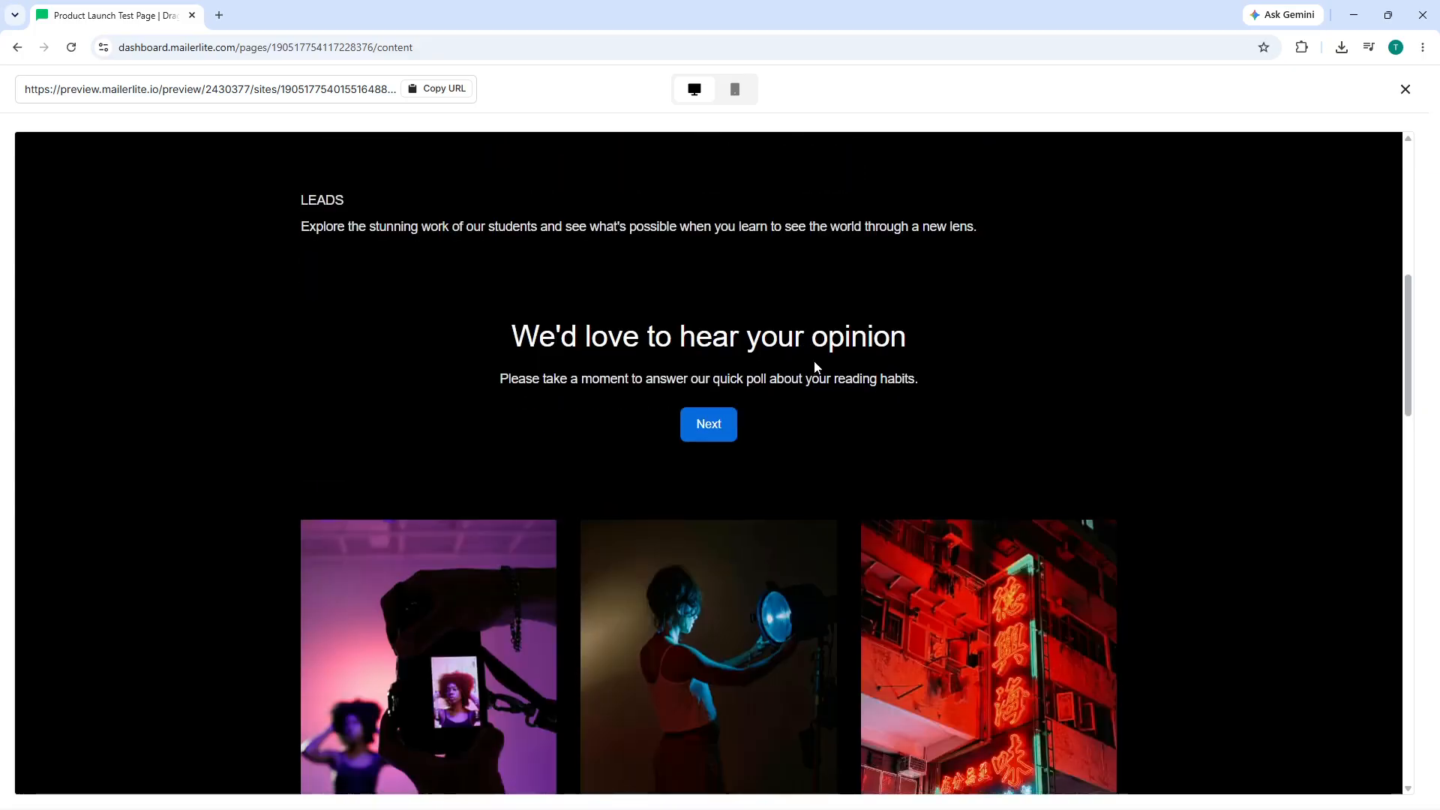
scroll(831, 426, down, 10)
scroll(746, 398, up, 2)
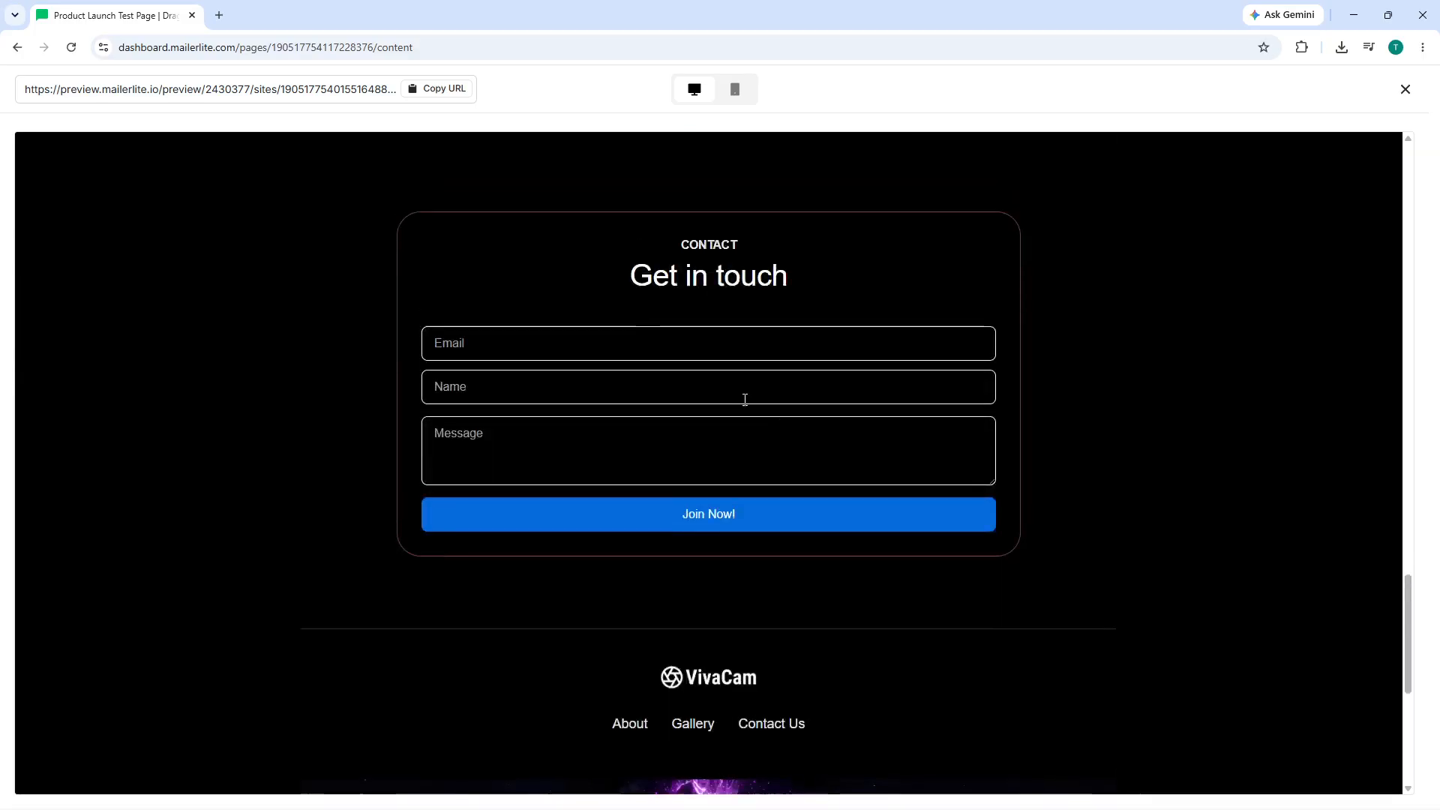
- Fill in the previewed contact form with the saved test contact's e-mail and name plus a short message, and submit it
click(510, 472)
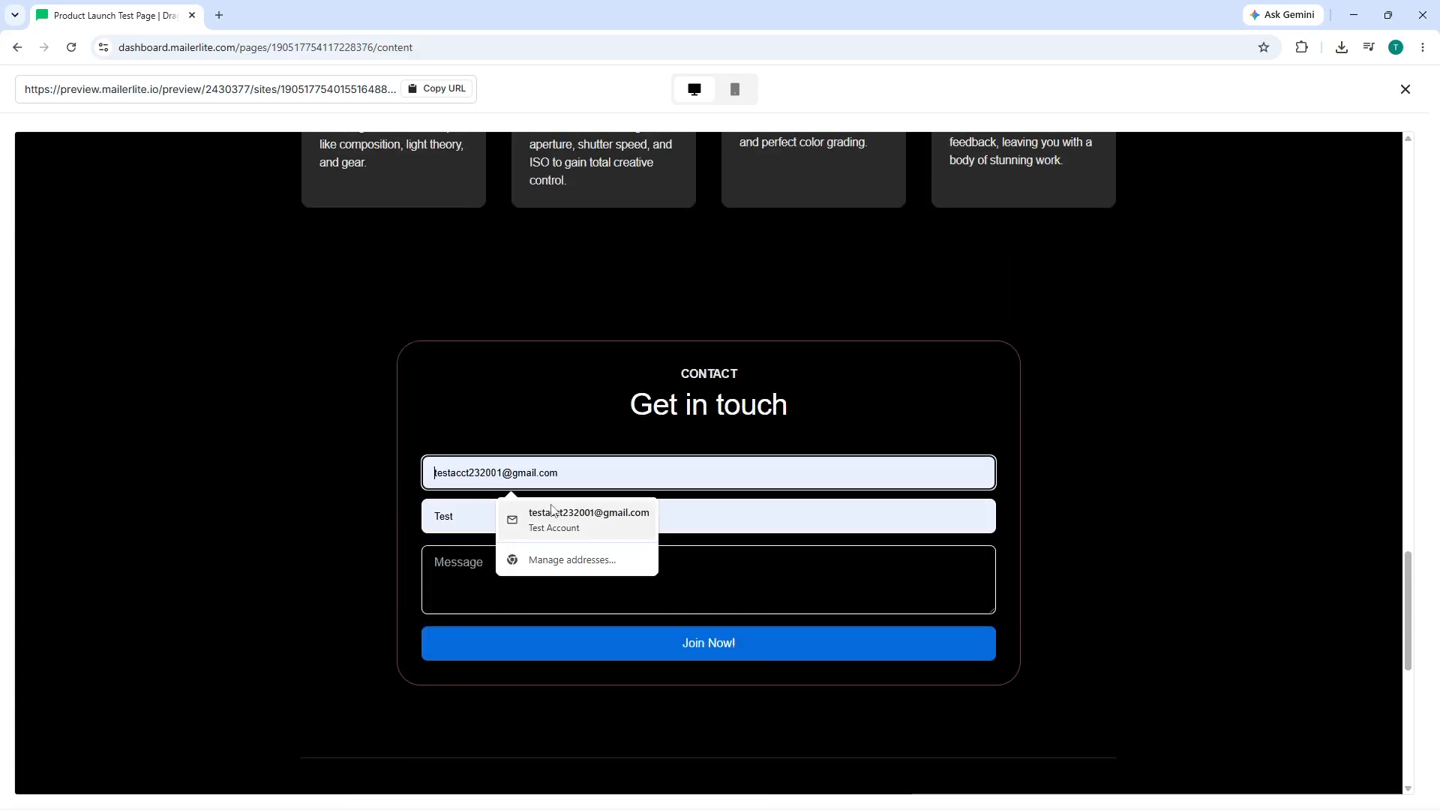
click(542, 517)
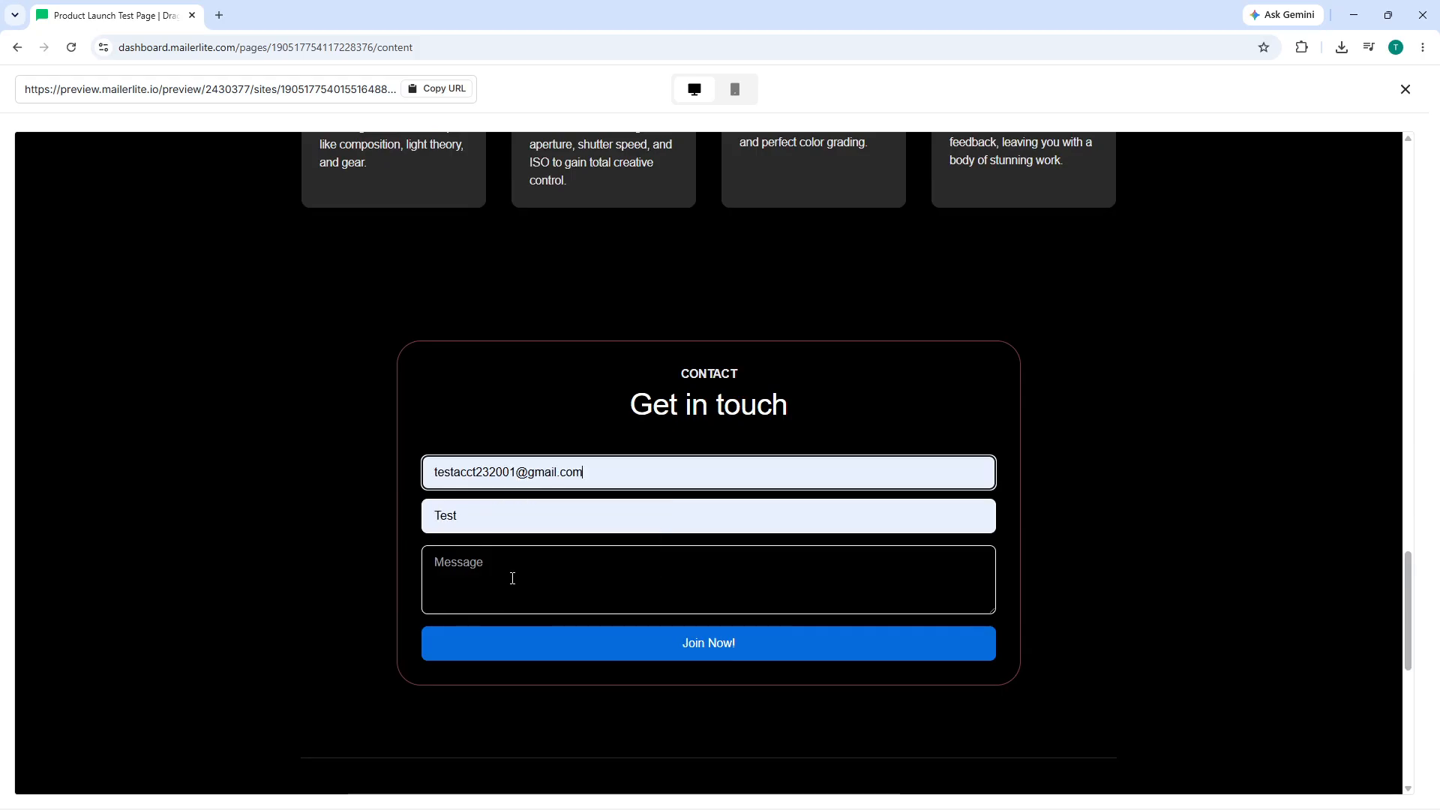
click(509, 563)
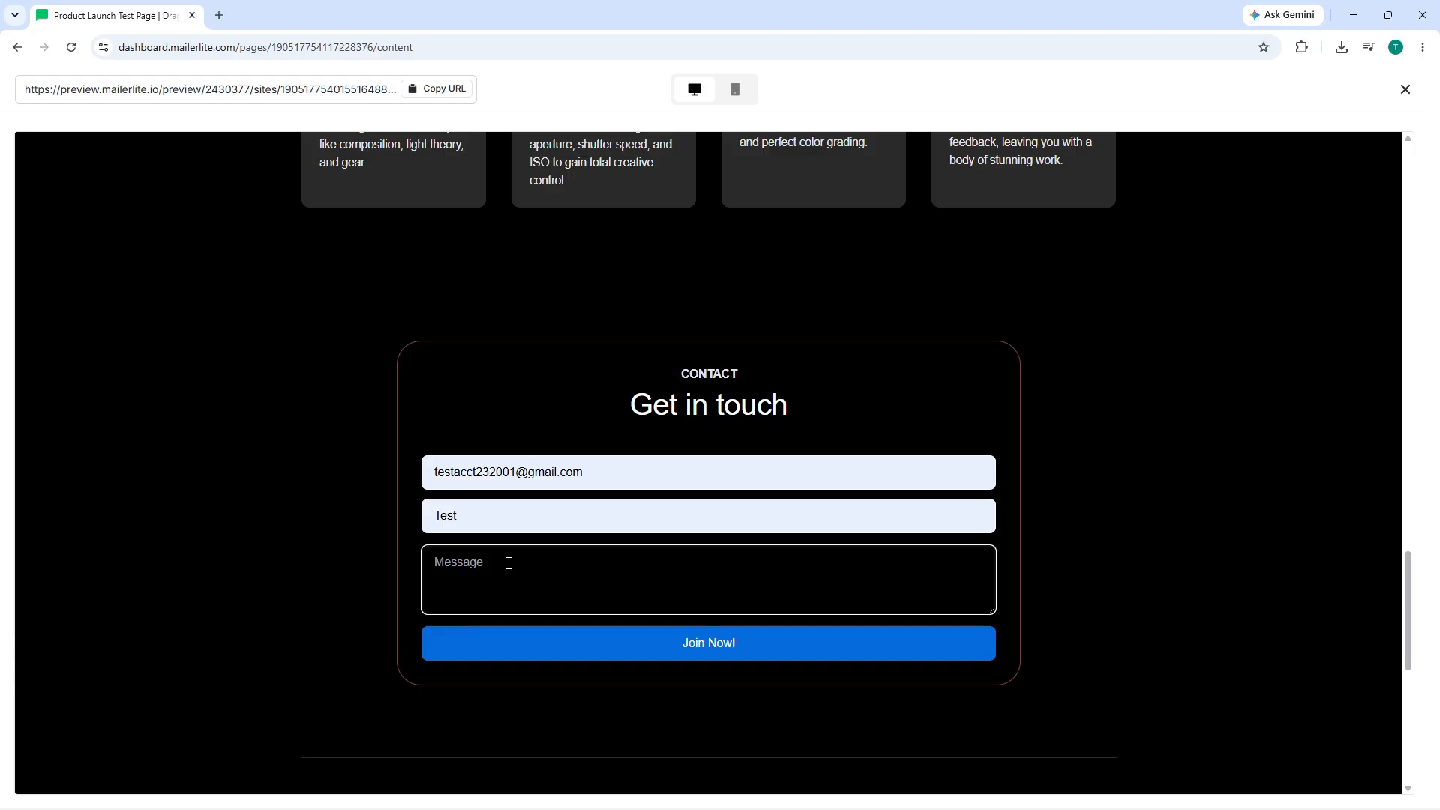
text(T)
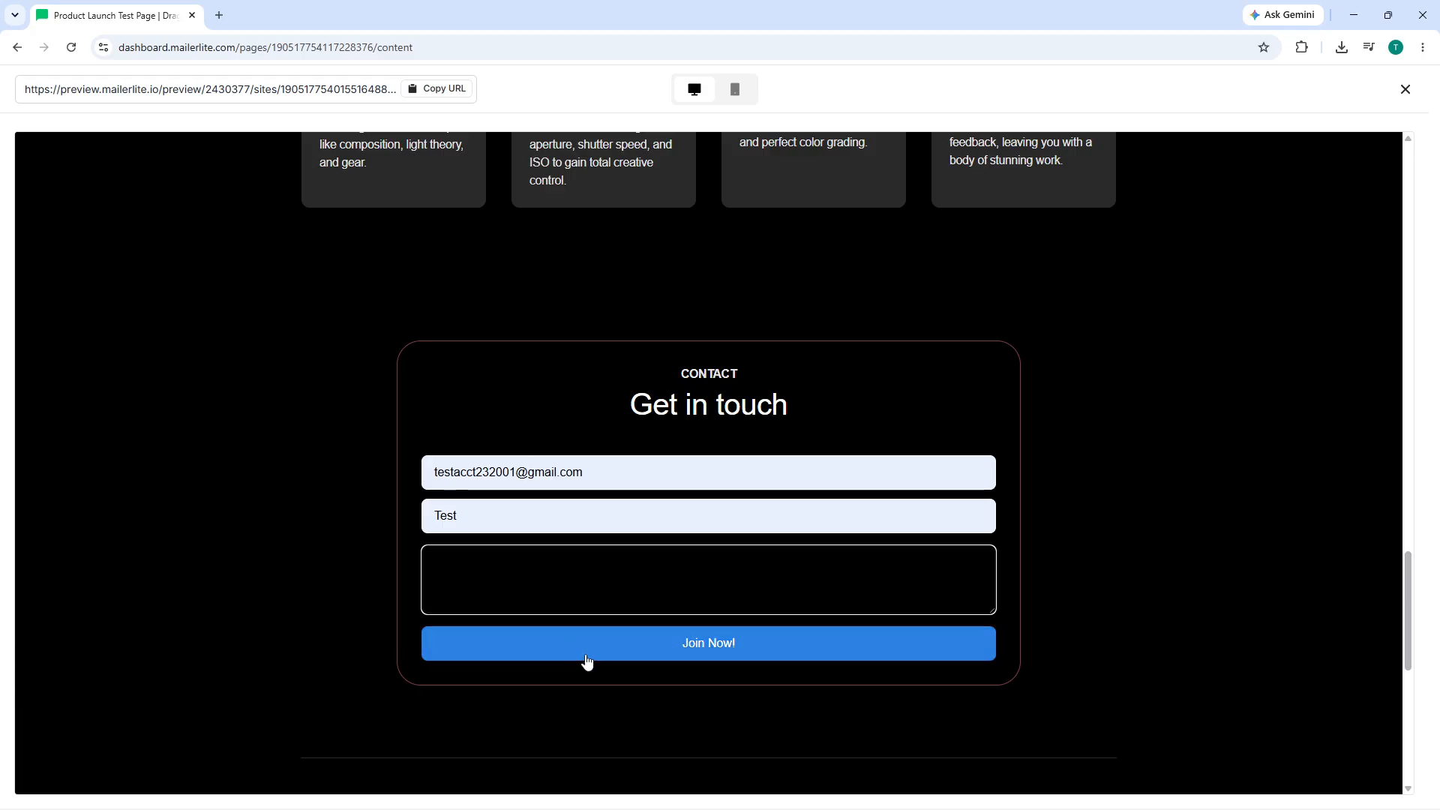
click(591, 650)
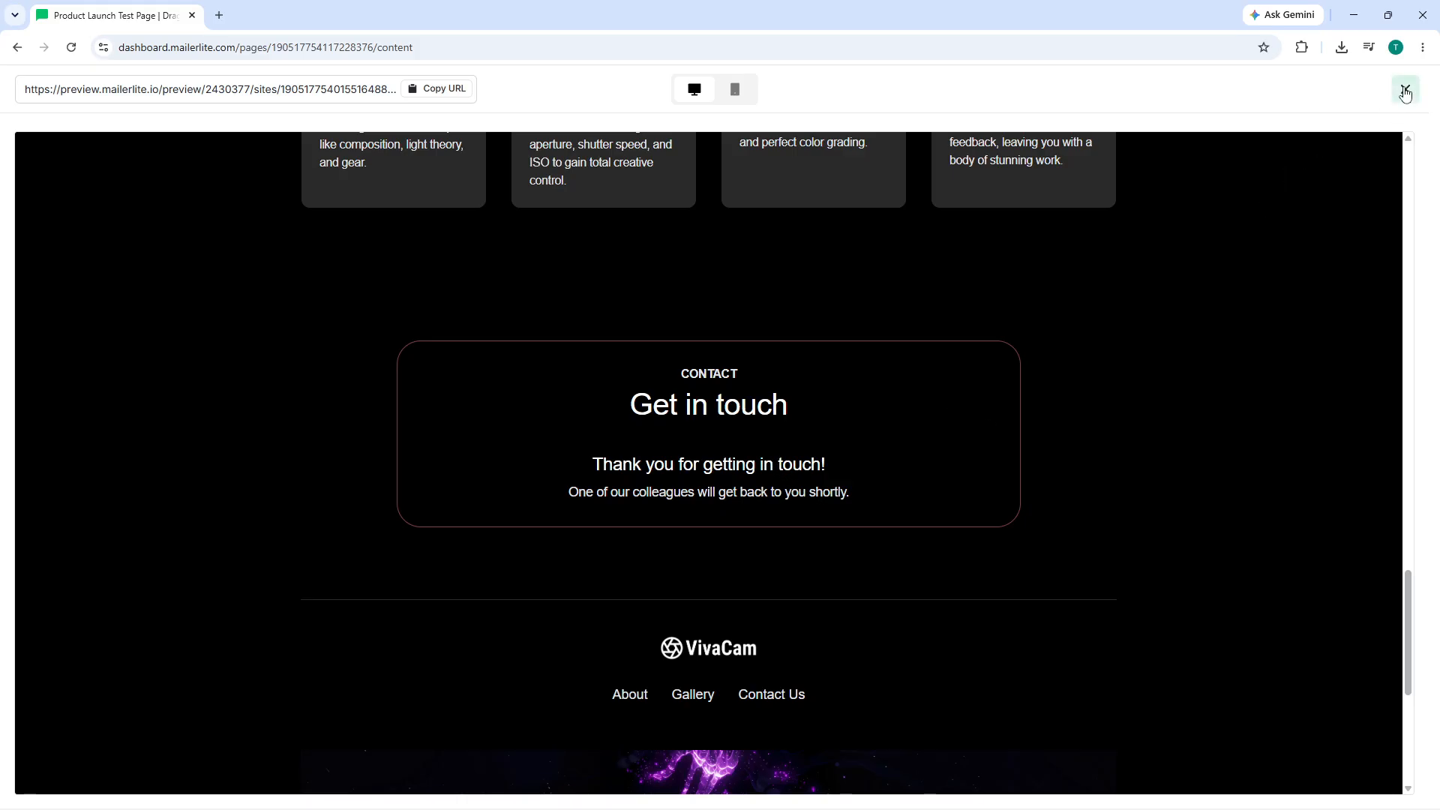
- Close the preview, finish editing the landing page, and look through the settings on its overview
click(1405, 90)
click(1395, 100)
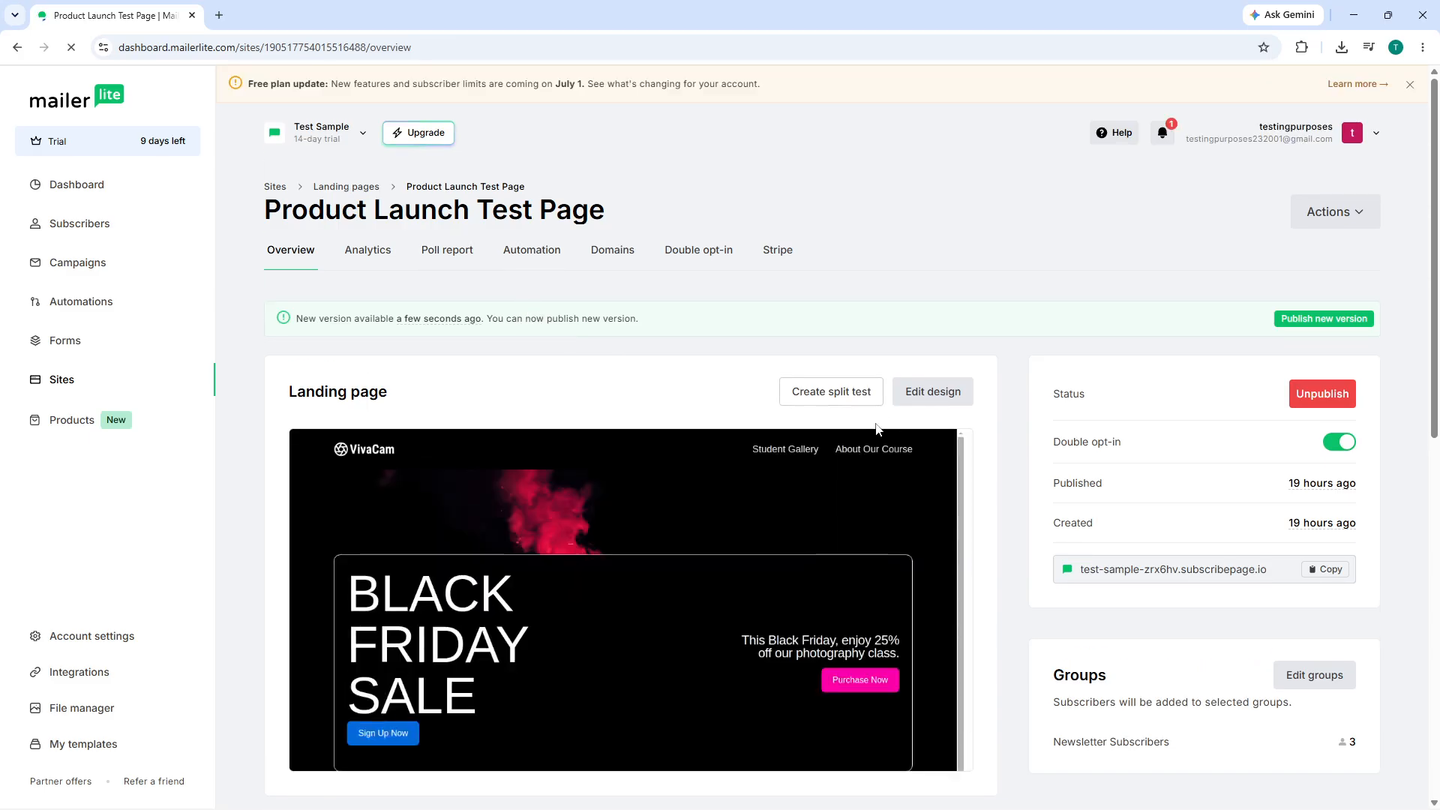
scroll(813, 460, down, 5)
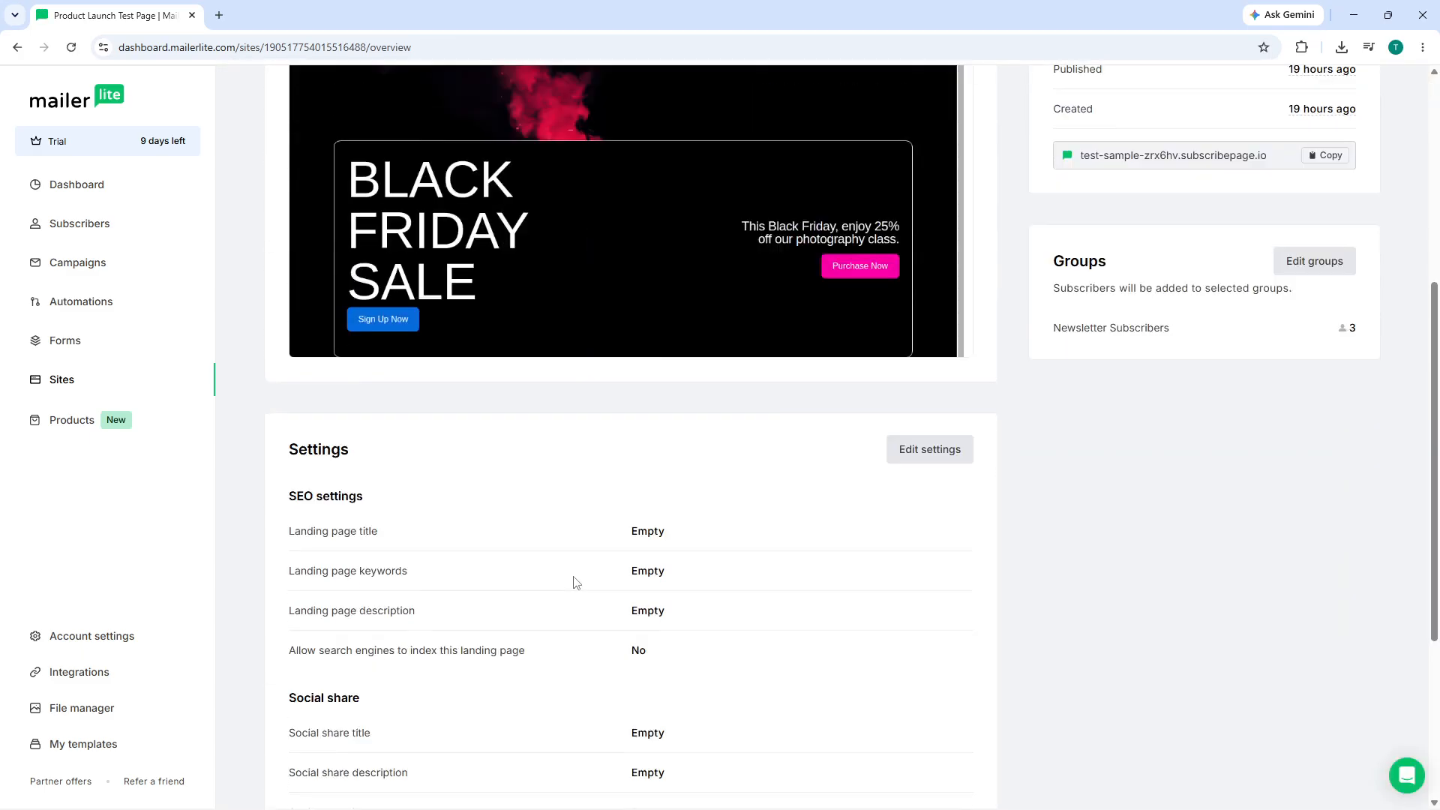
scroll(576, 583, down, 3)
scroll(743, 394, down, 1)
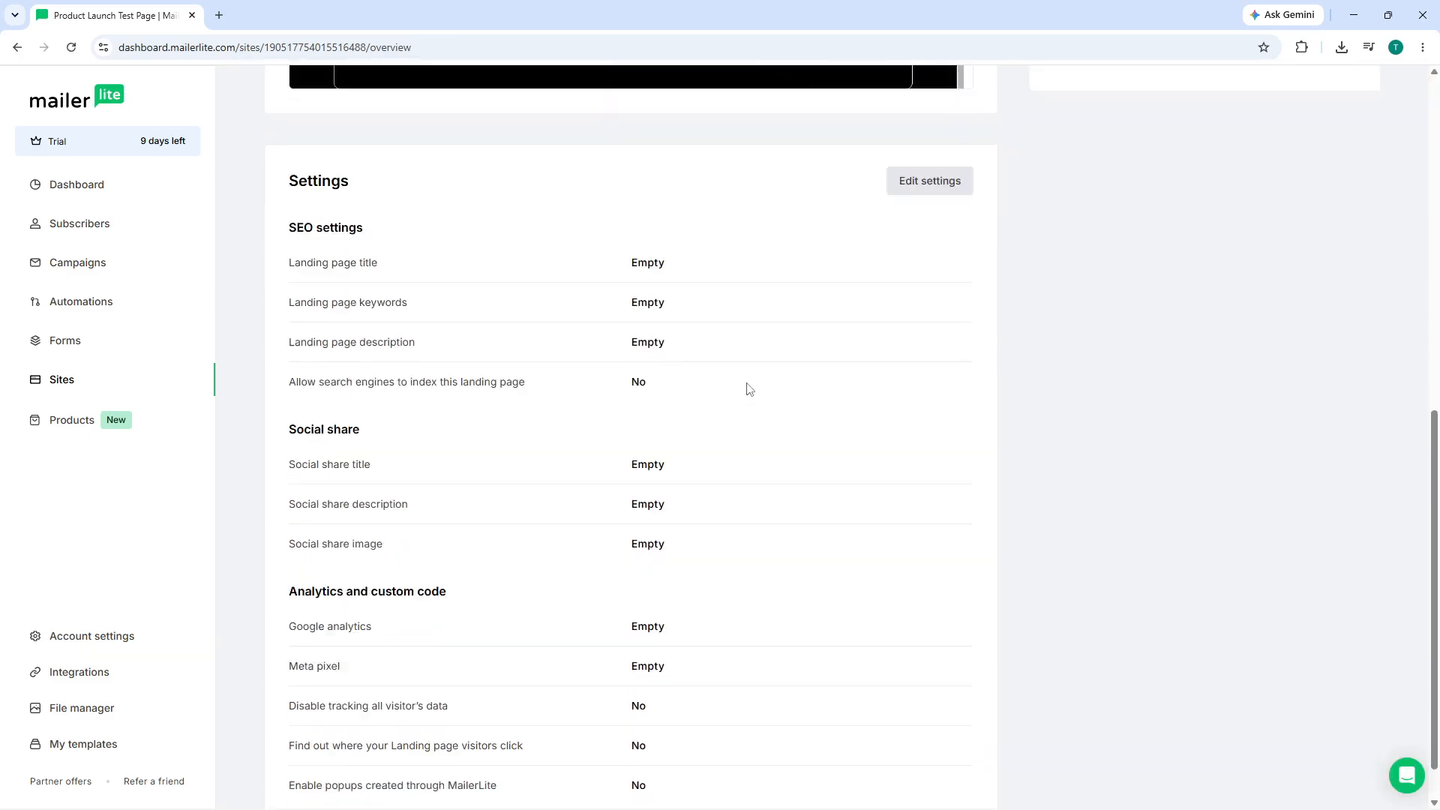
scroll(749, 388, down, 1)
scroll(817, 376, up, 9)
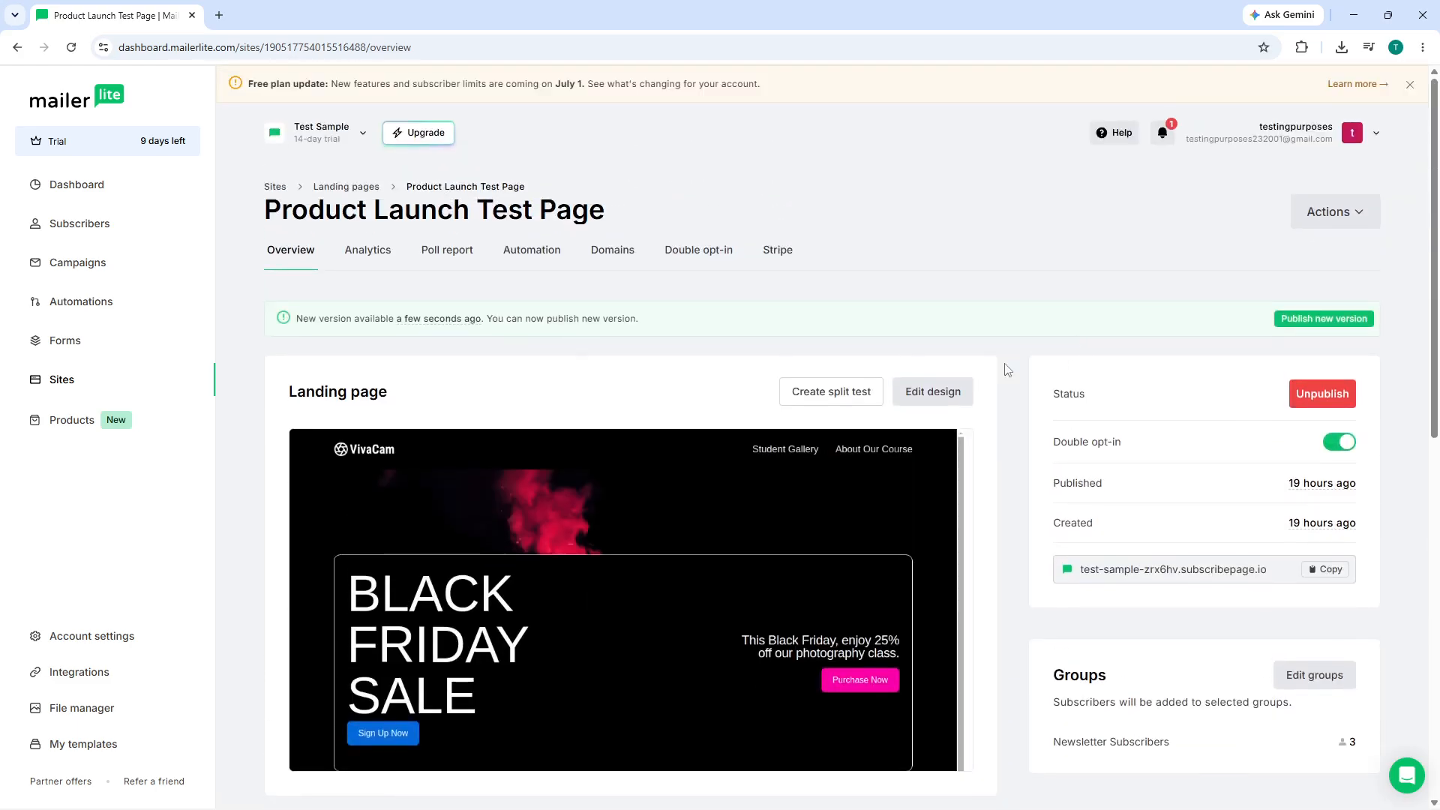
- Review the landing page's analytics, including the visitor totals, daily stats chart and subscribers list
click(389, 265)
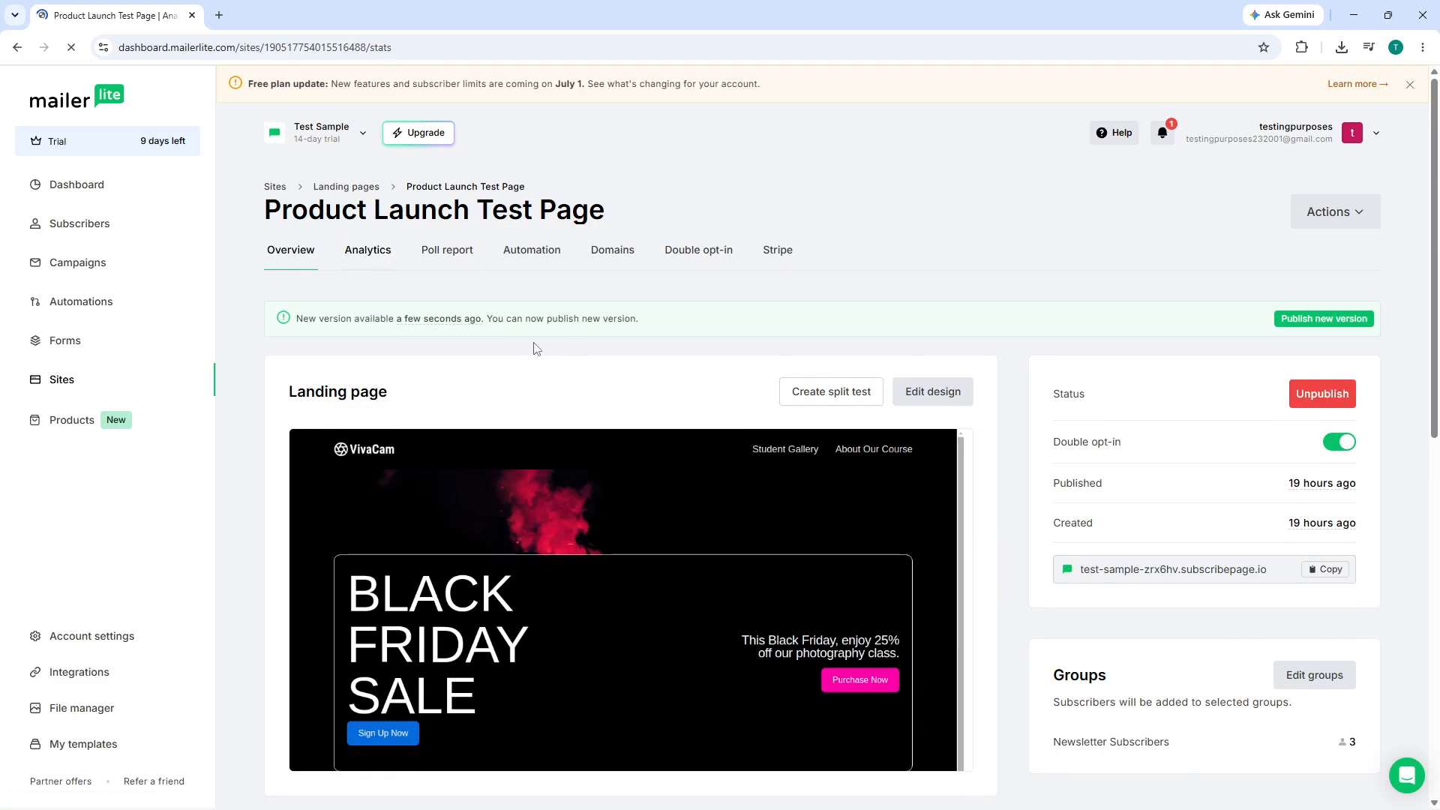
scroll(540, 360, down, 4)
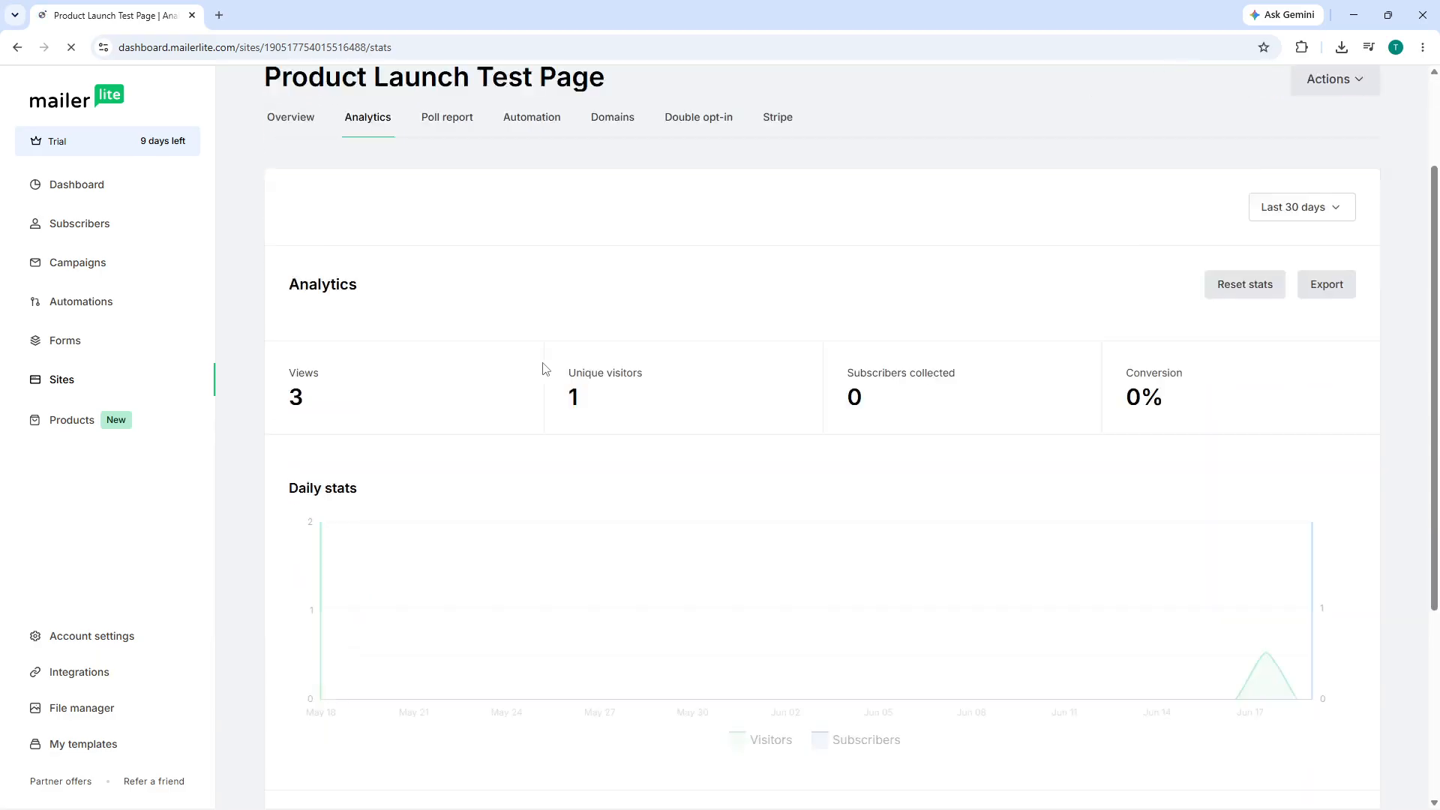
scroll(546, 371, down, 2)
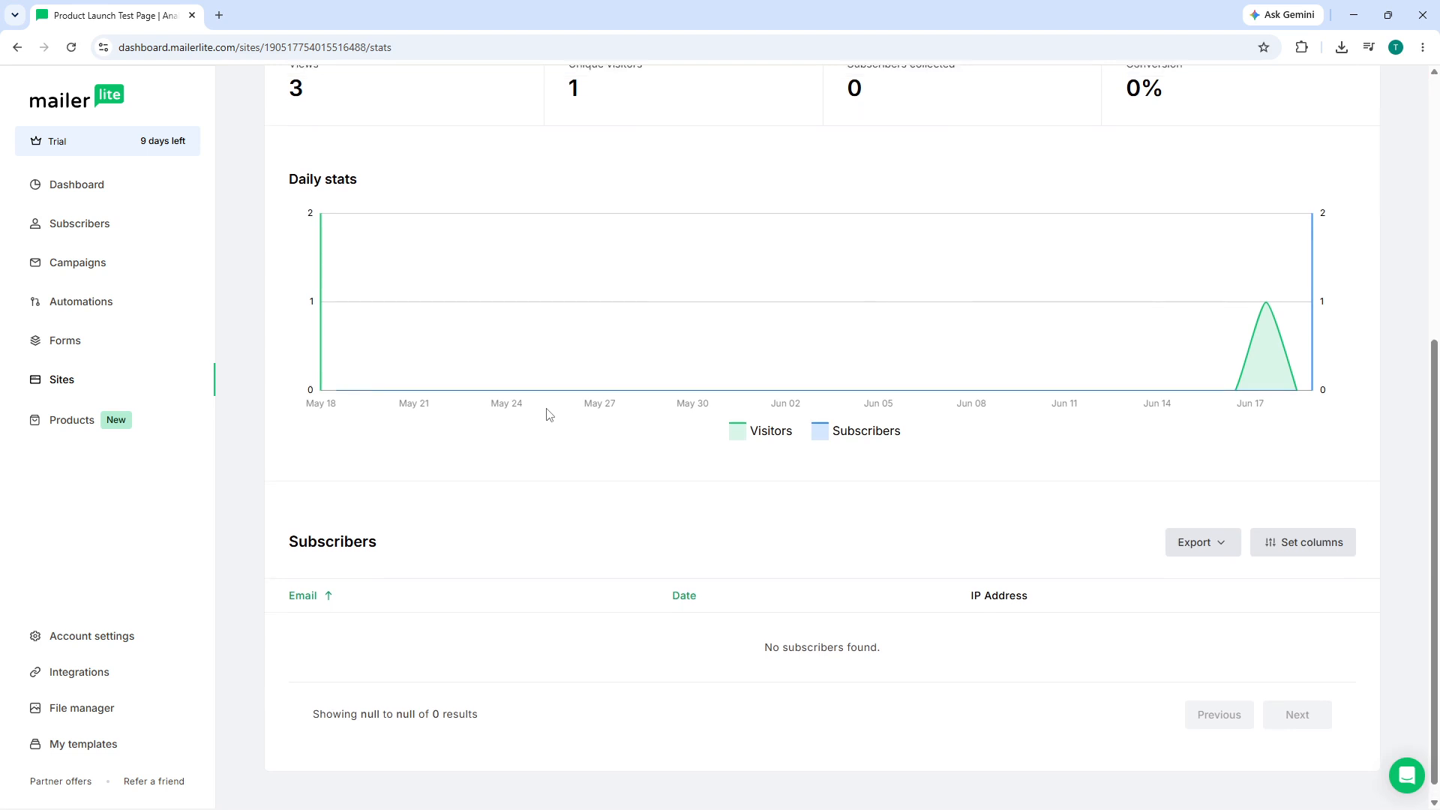
scroll(546, 415, up, 6)
scroll(547, 416, down, 6)
scroll(547, 418, up, 6)
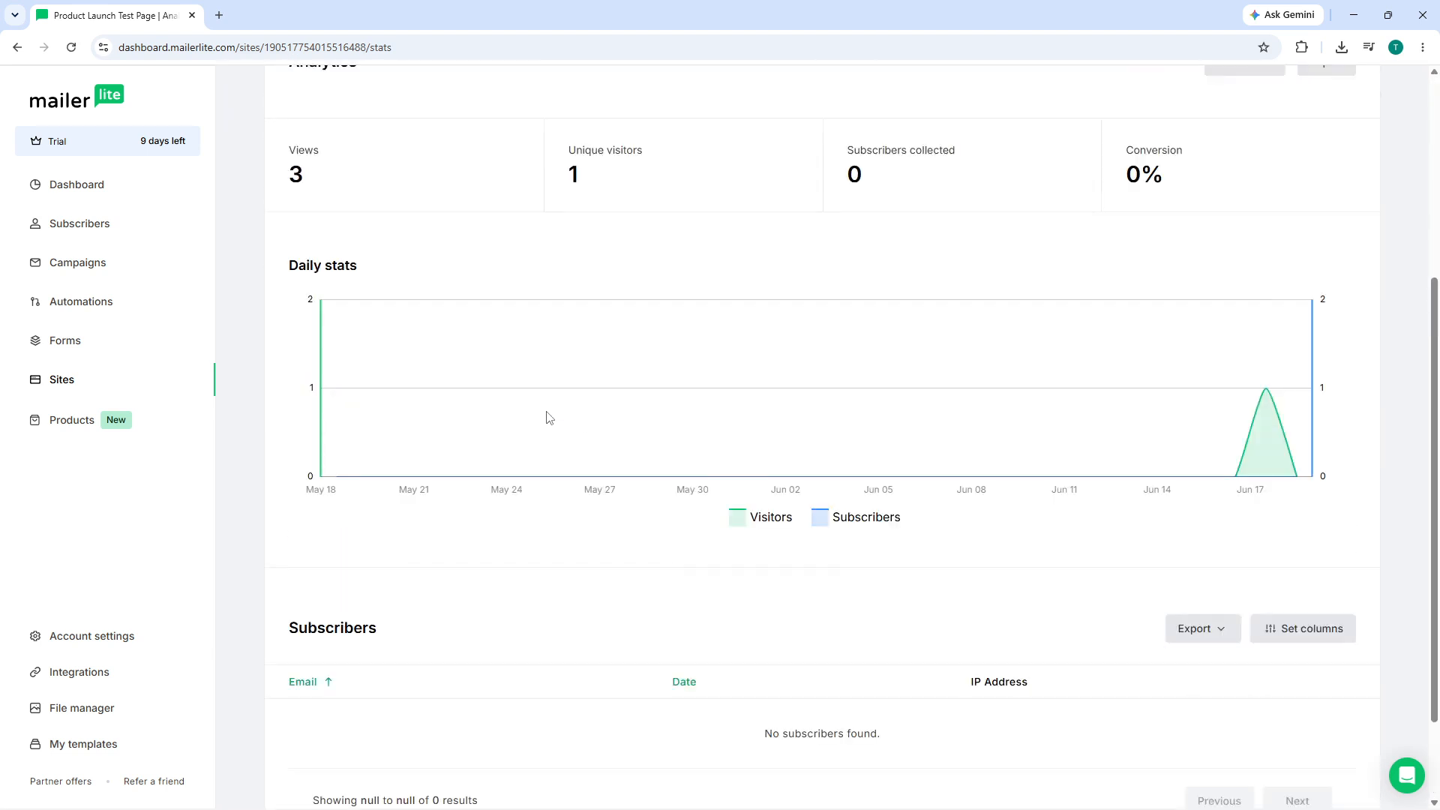
- Return to the landing page's overview and open the page preview from there
click(294, 253)
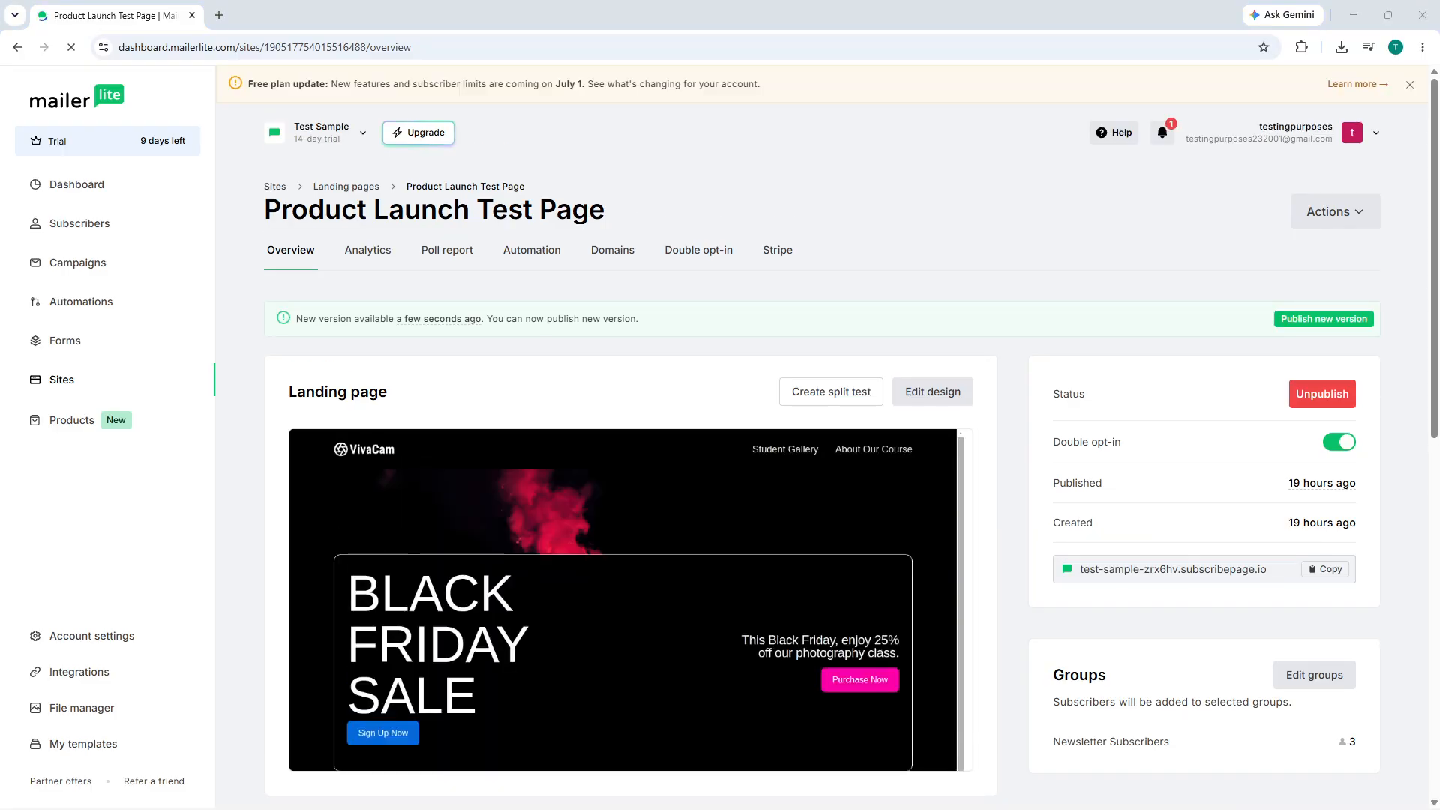
mouse_move(627, 596)
scroll(627, 578, down, 2)
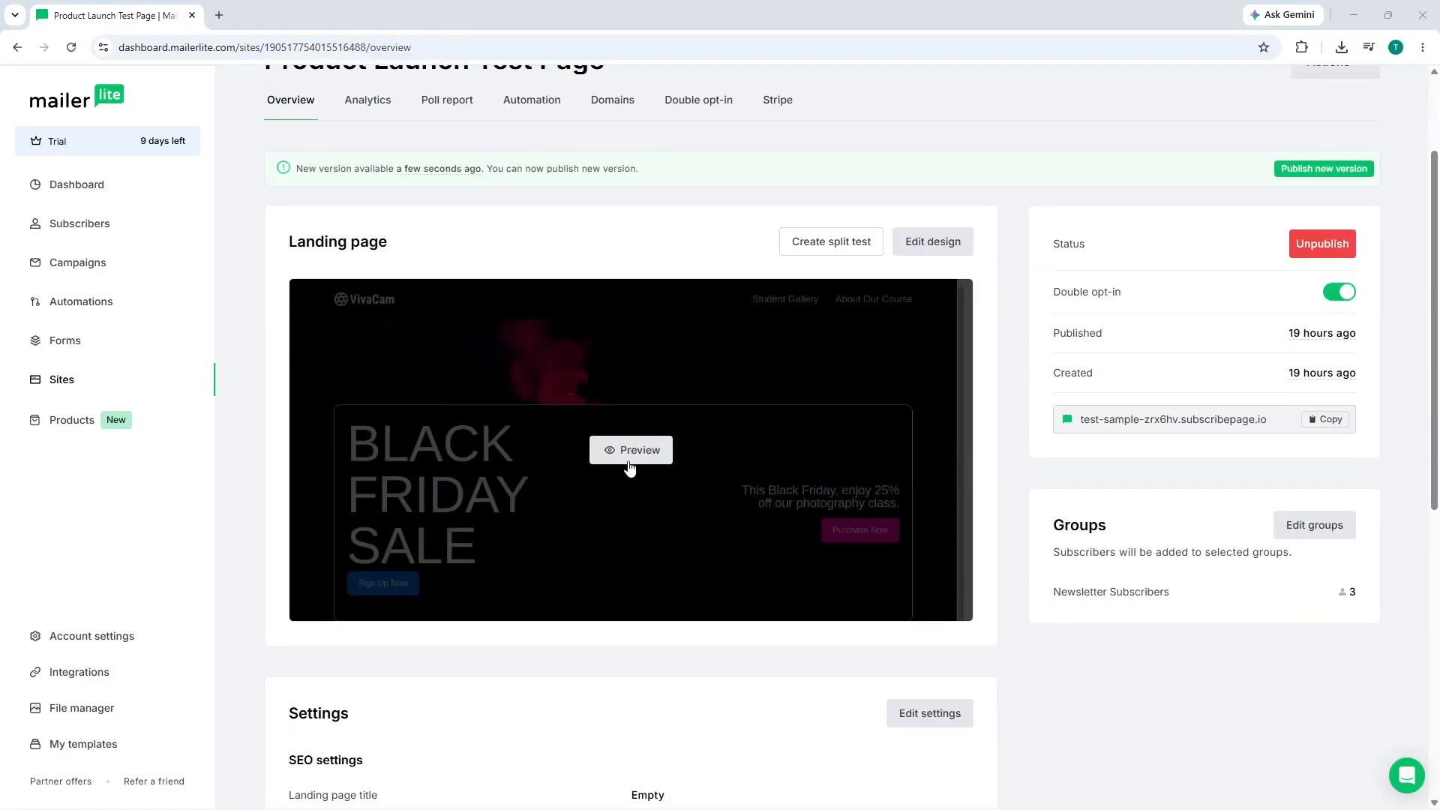
click(628, 462)
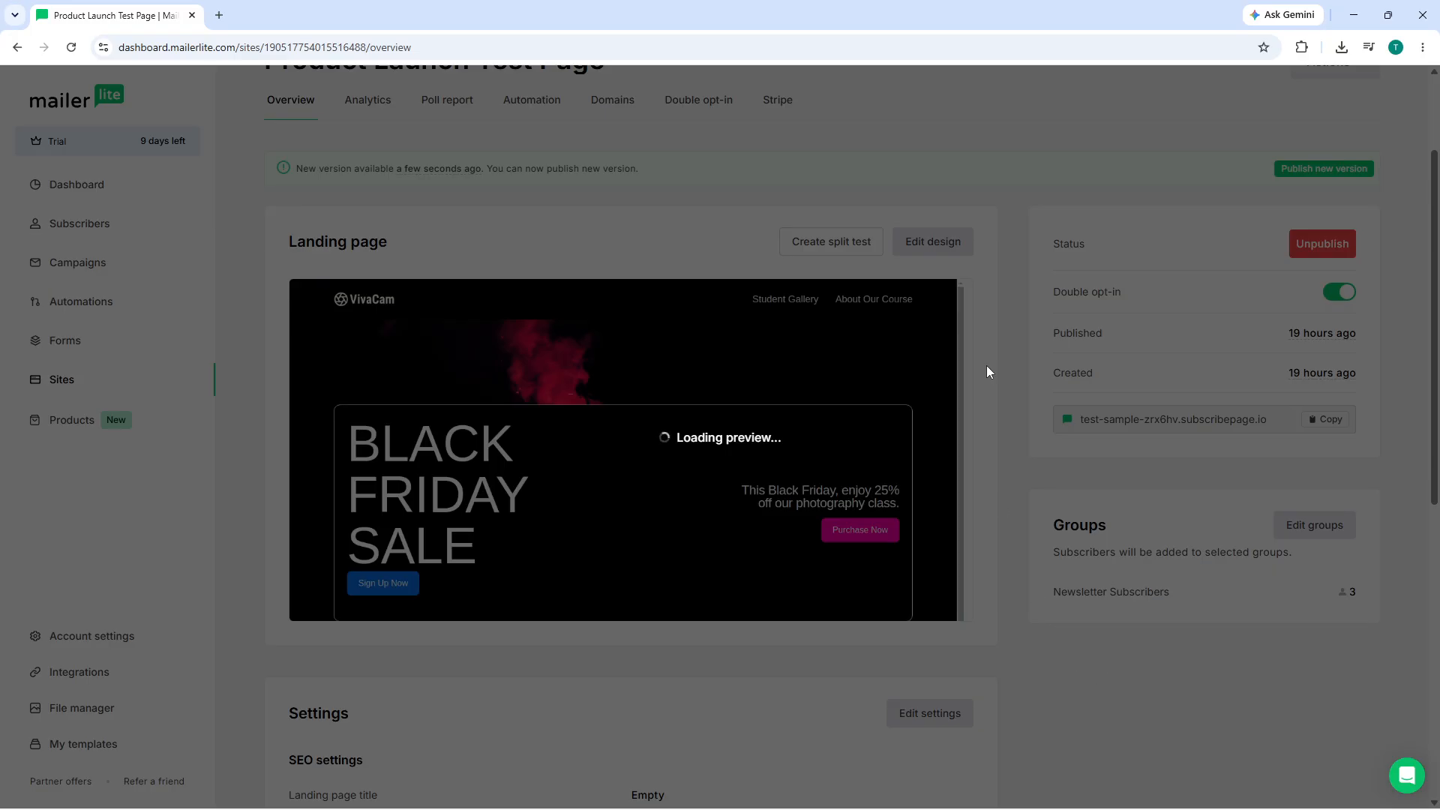
double_click(1012, 182)
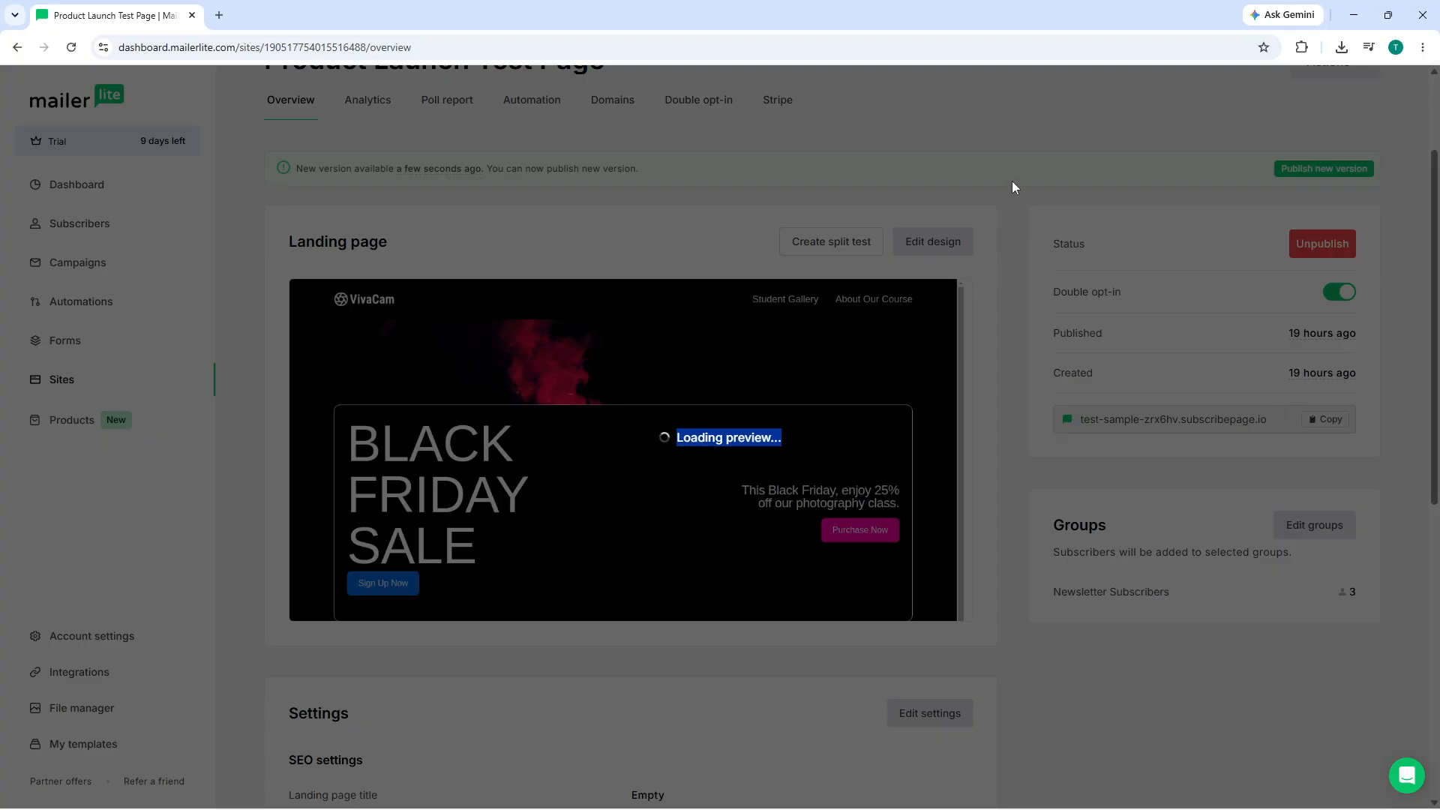